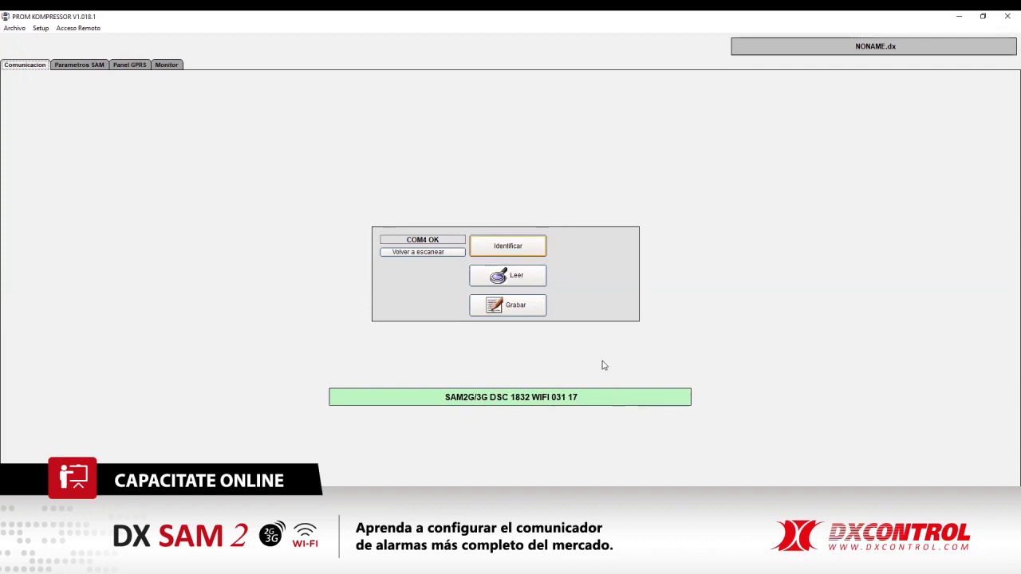
- Open the template "plantilla generica DSC1832 wifi.sg2" and display its SAM parameters, including the hidden ones
click(15, 28)
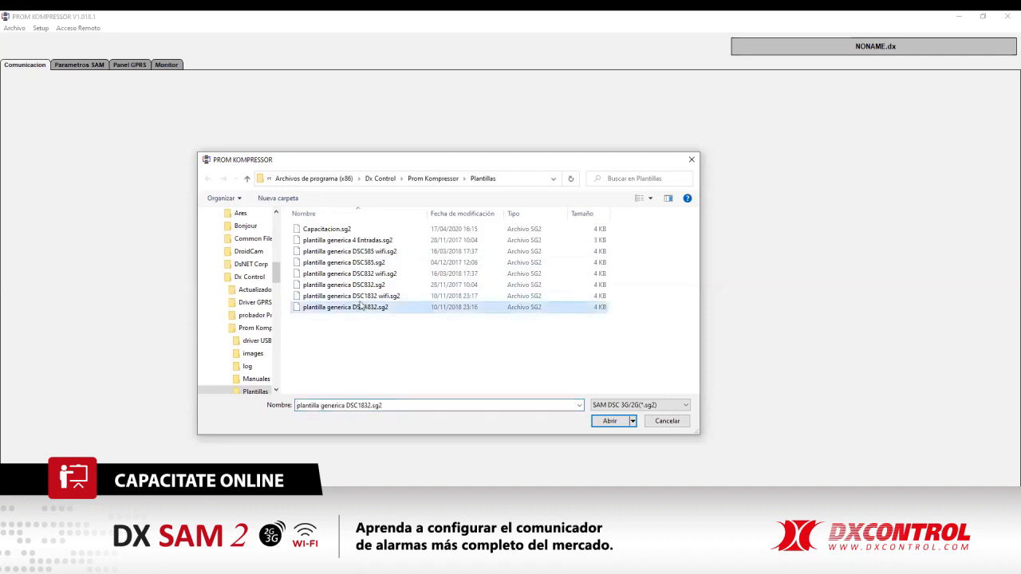
click(361, 298)
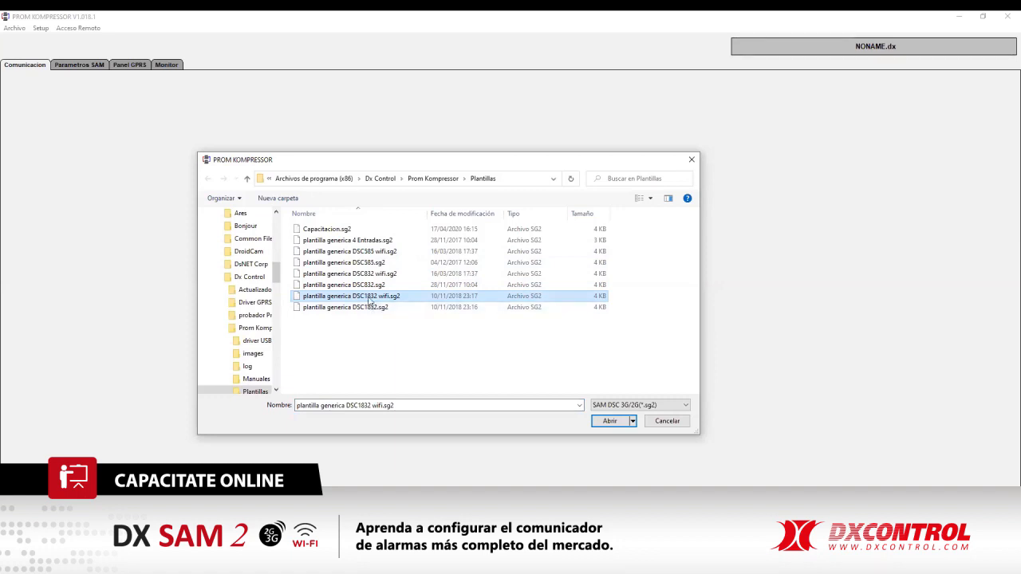
key(Return)
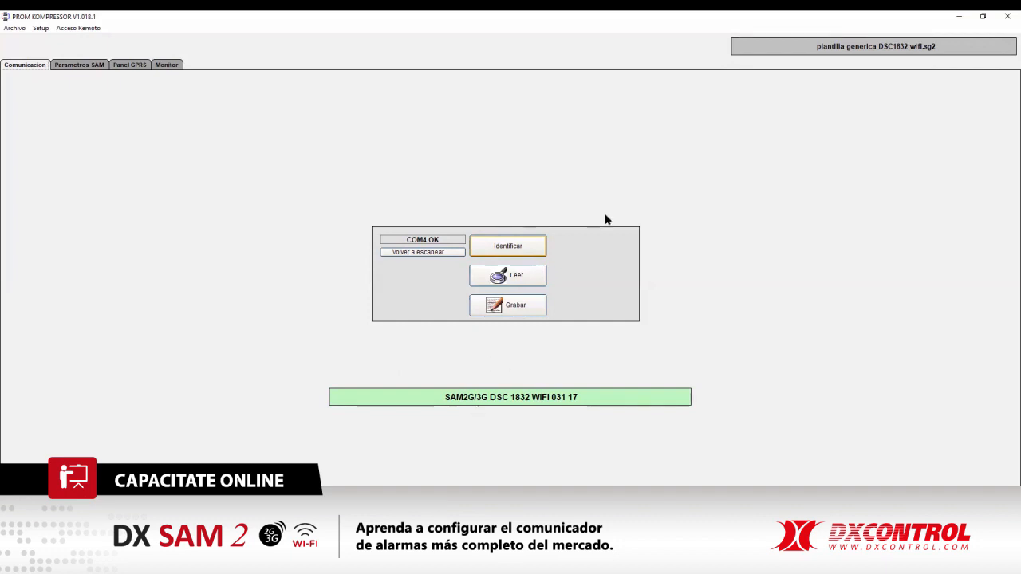
click(69, 67)
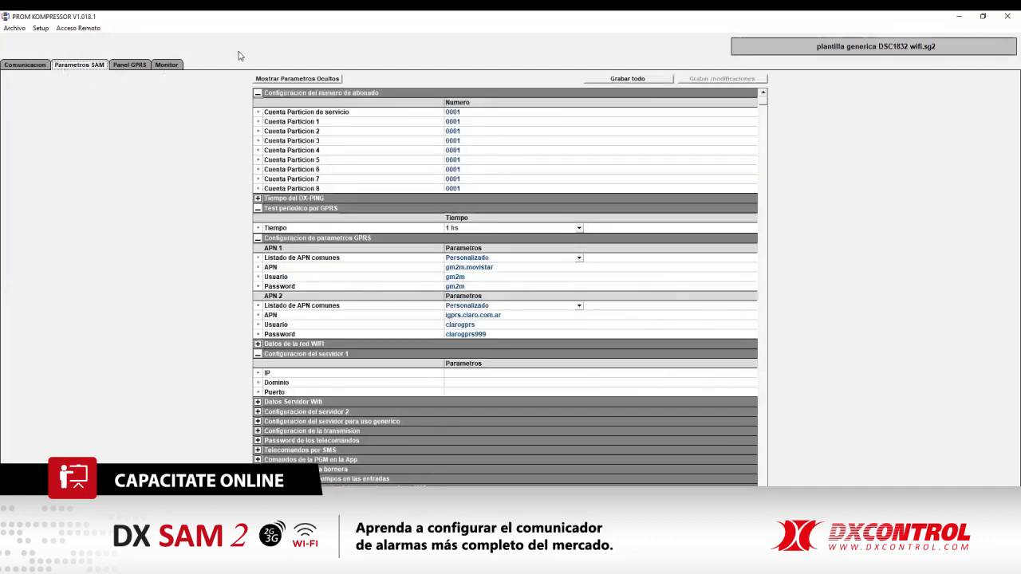
click(275, 79)
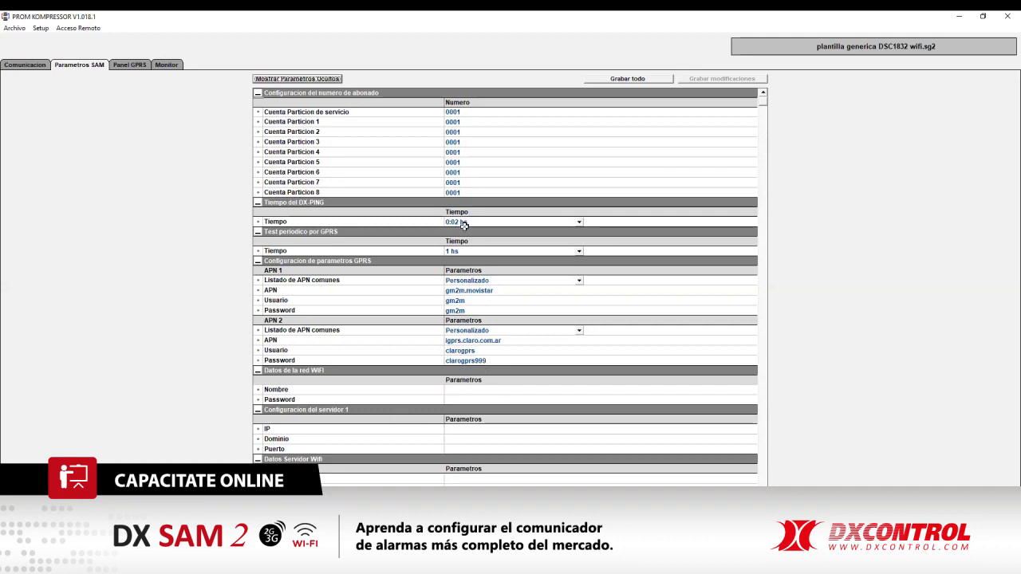
click(580, 222)
click(566, 172)
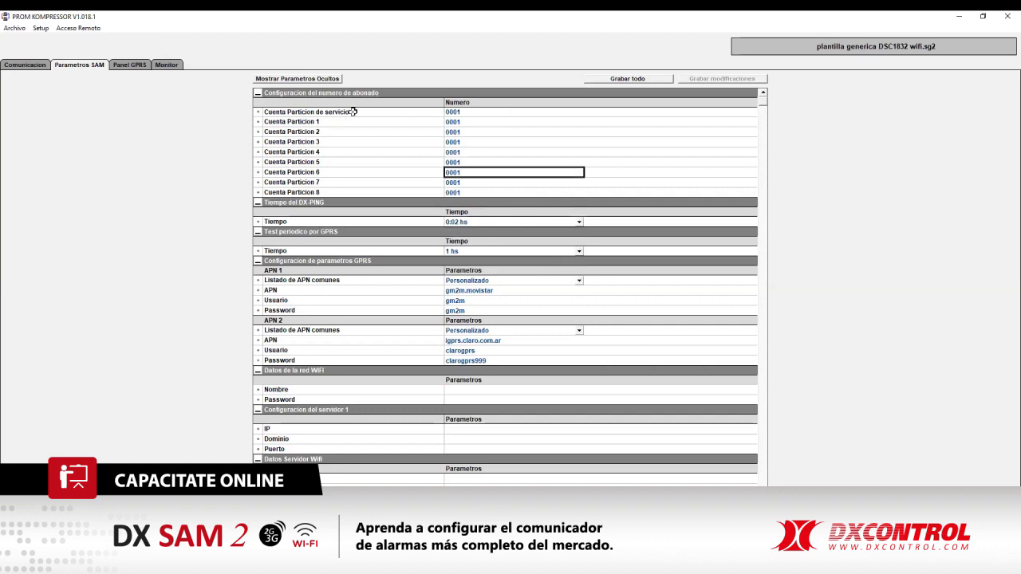
drag(353, 112, 468, 199)
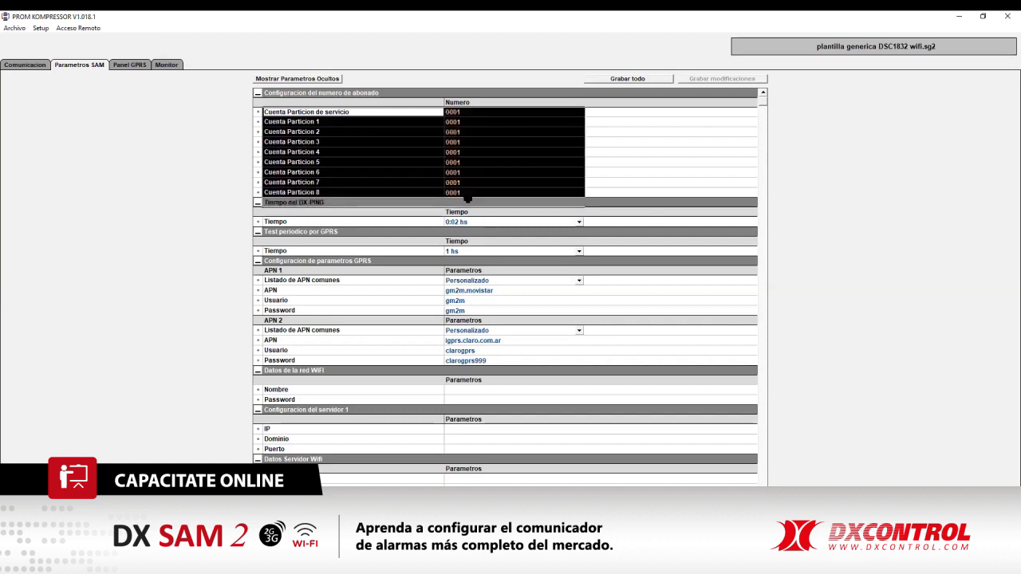
click(469, 177)
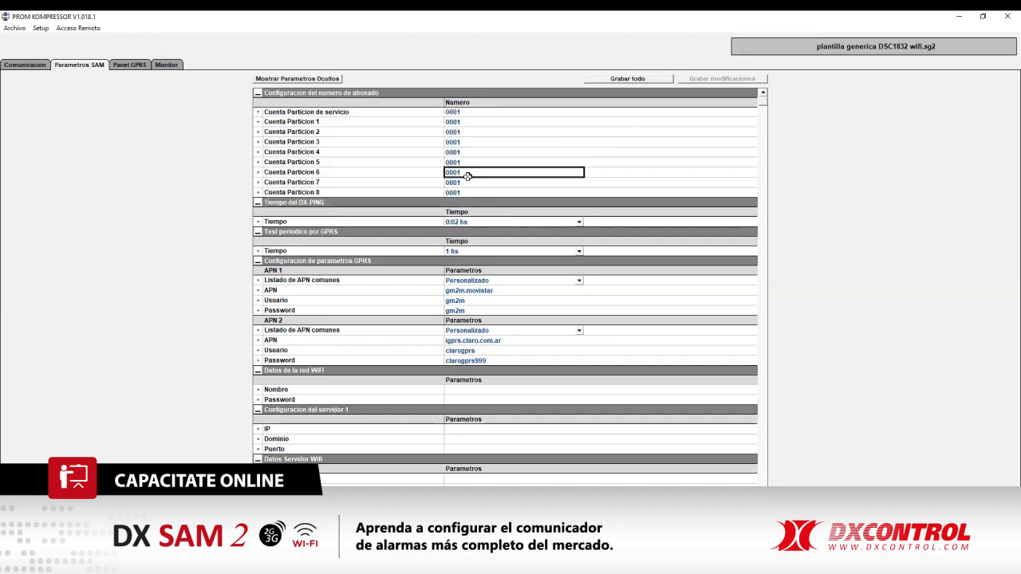
drag(388, 112, 458, 194)
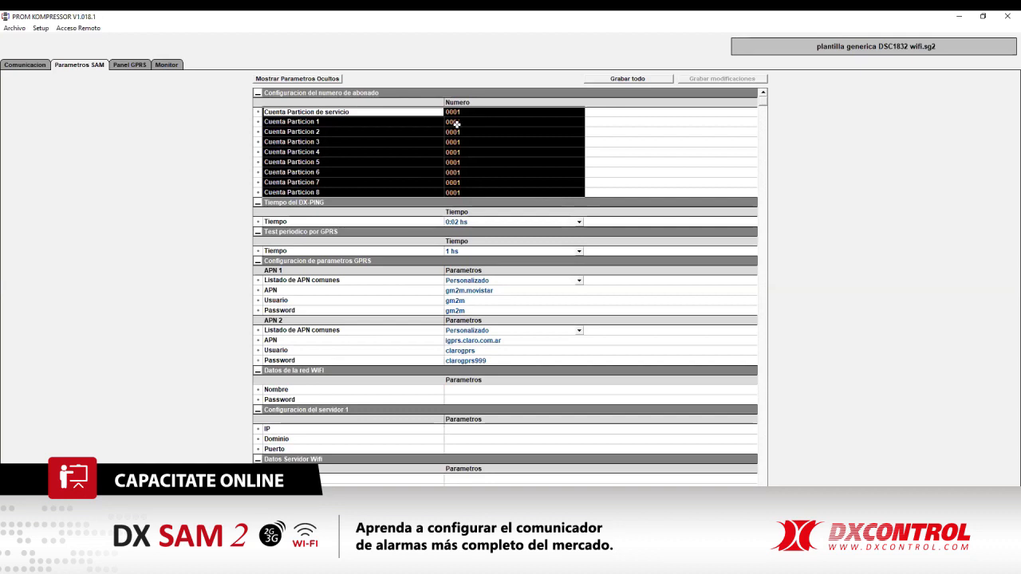
click(412, 120)
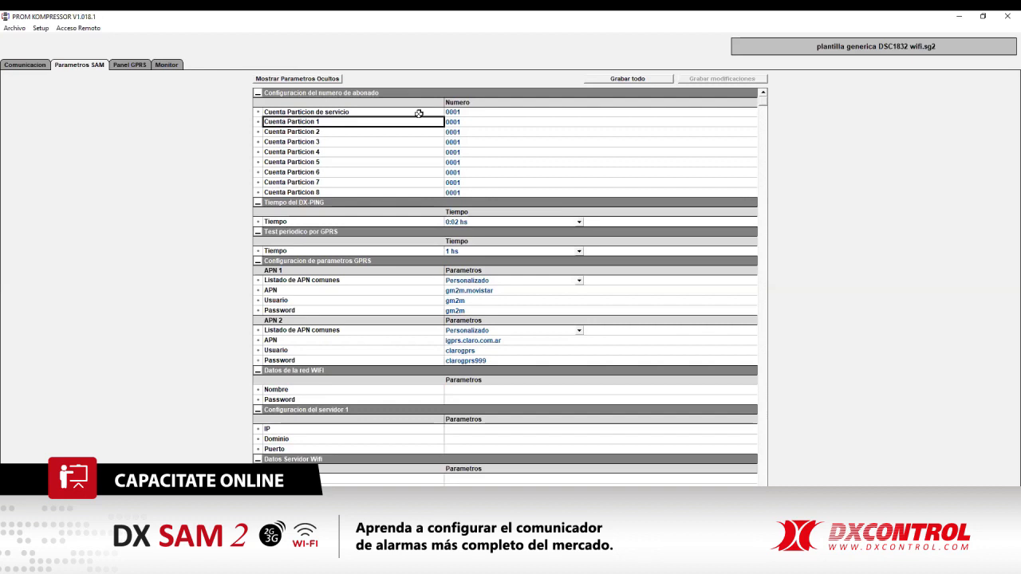
drag(423, 97, 478, 188)
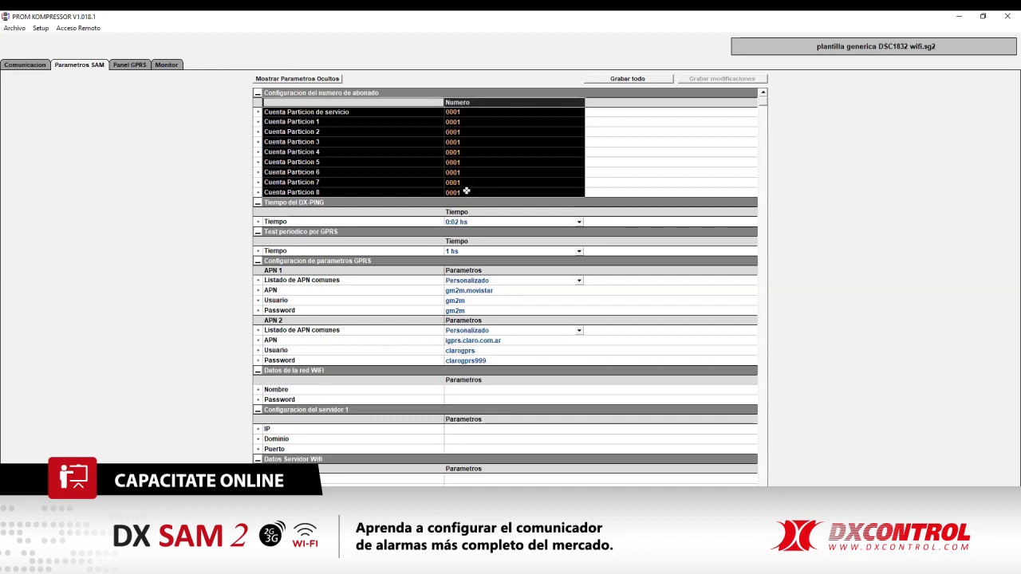
click(400, 133)
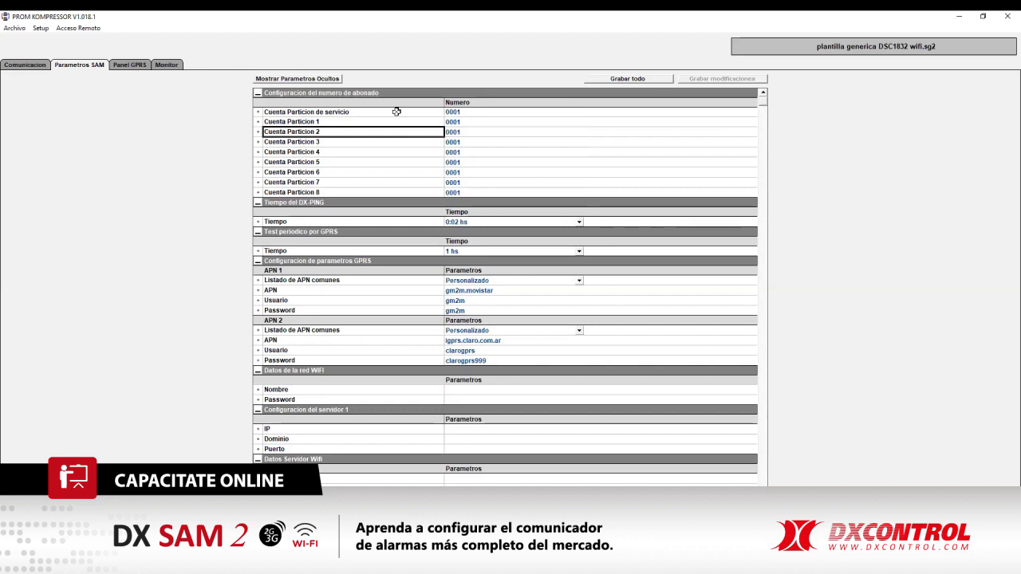
drag(396, 112, 405, 117)
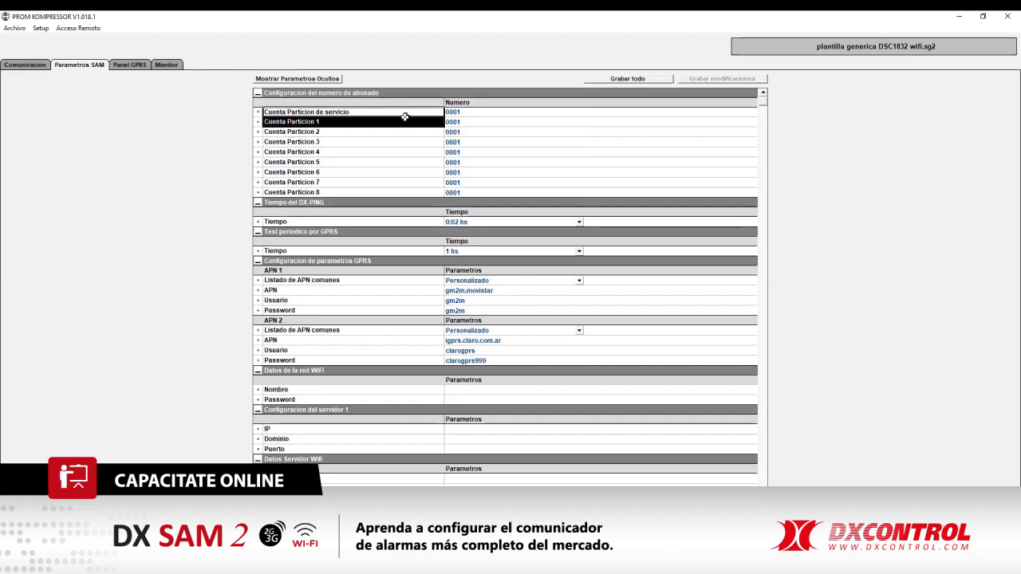
drag(405, 118, 480, 194)
click(479, 133)
drag(470, 111, 474, 191)
click(474, 191)
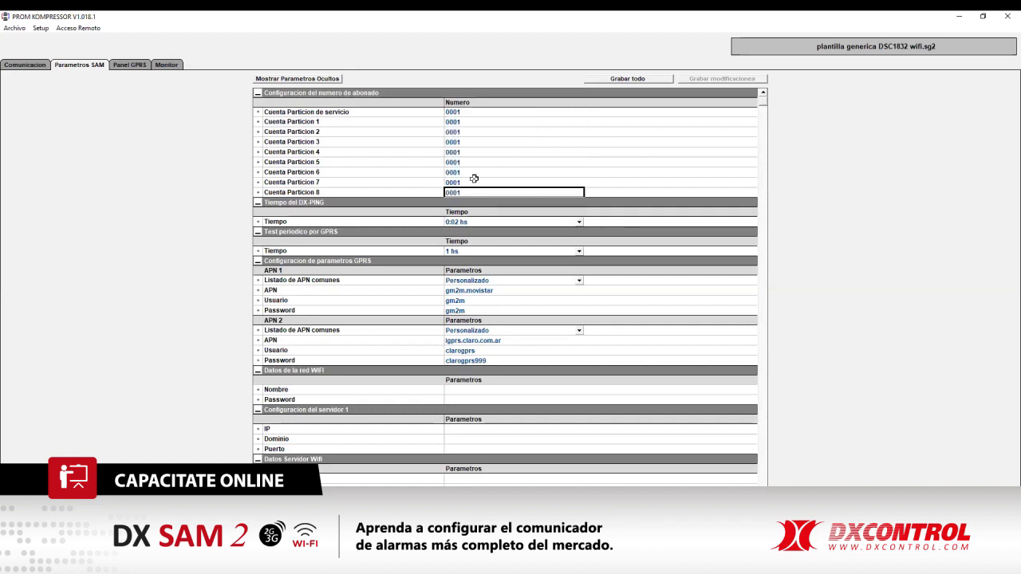
- Replace the service partition's account value with the subscriber's four-digit account number
double_click(475, 110)
double_click(475, 111)
text(804)
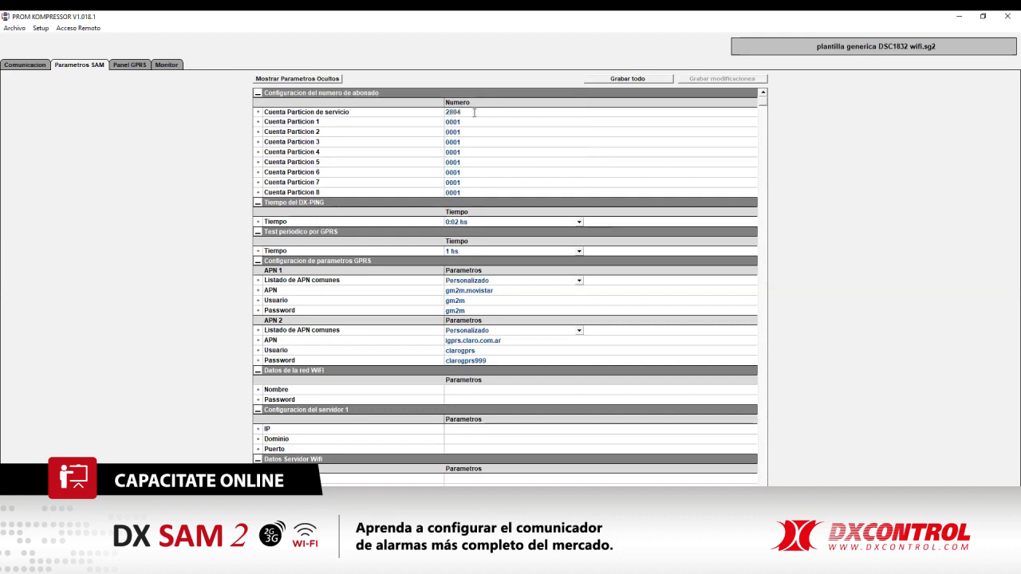
- Enter the same subscriber account number for Cuenta Particion 1
click(482, 124)
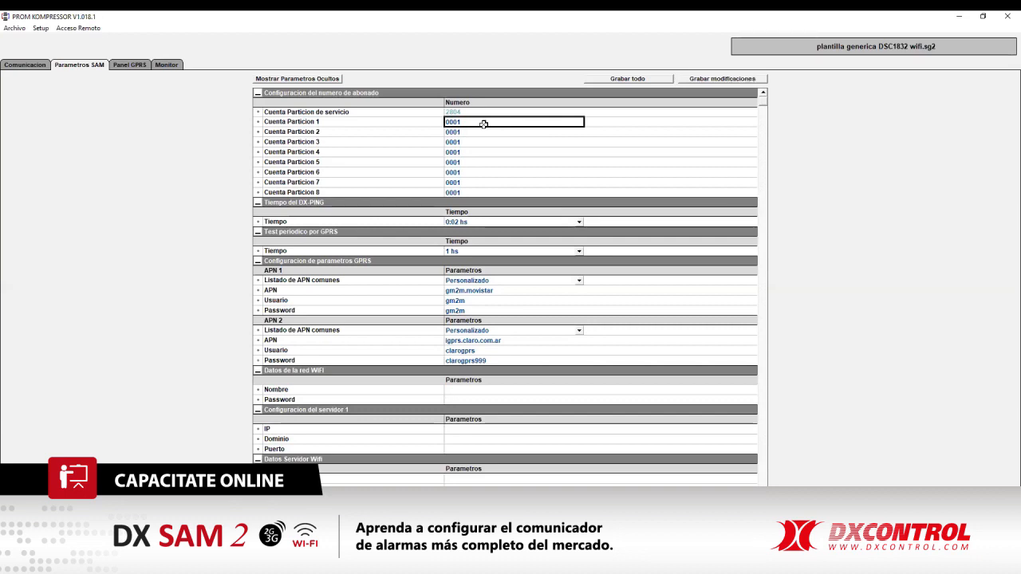
click(484, 123)
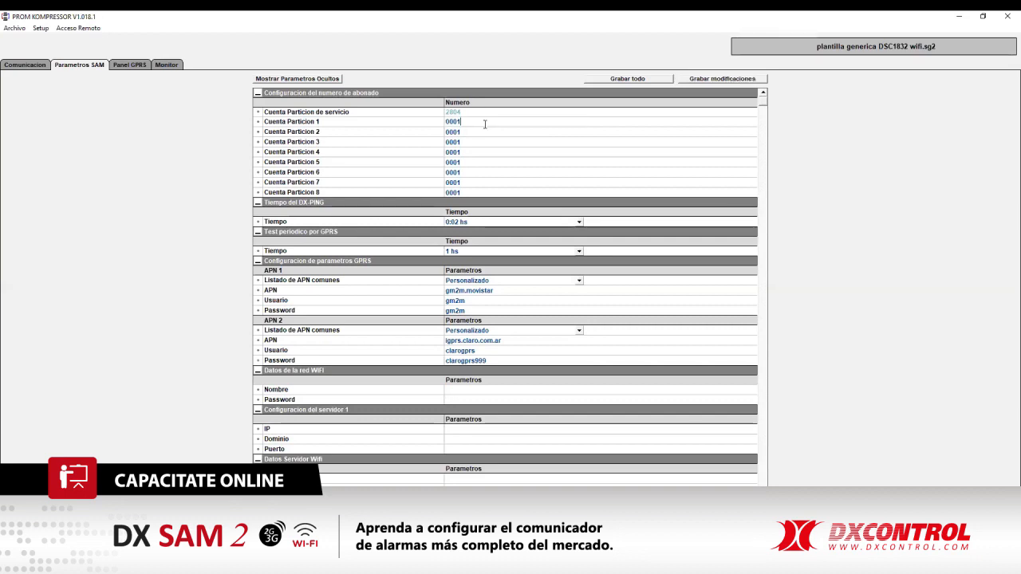
double_click(484, 123)
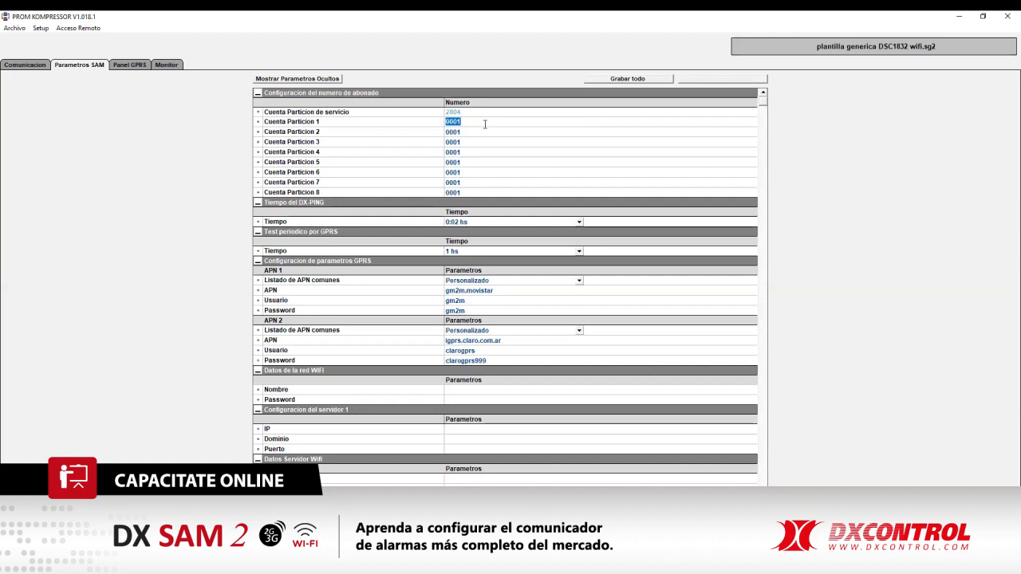
text(2804)
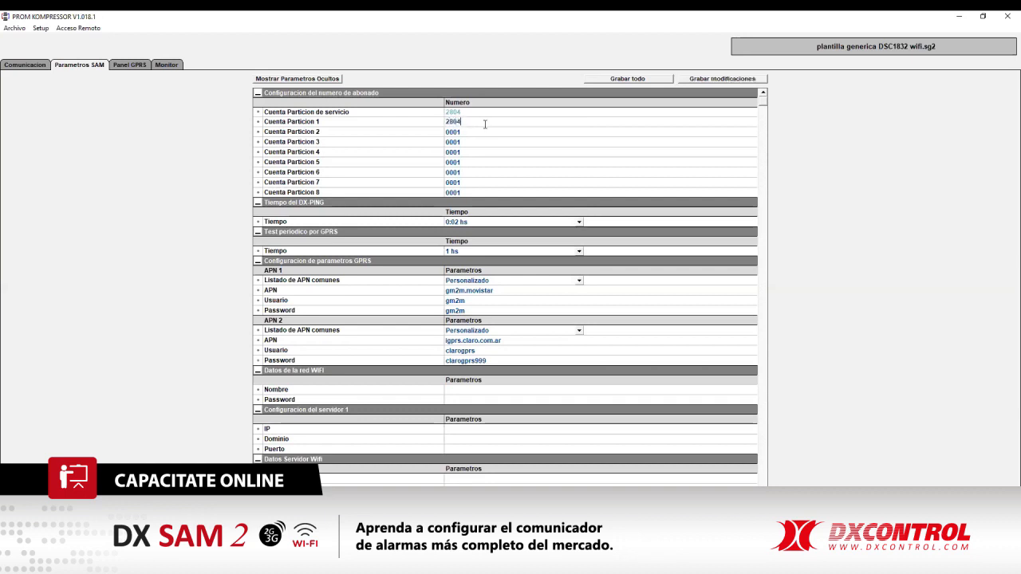
key(Return)
key(Down)
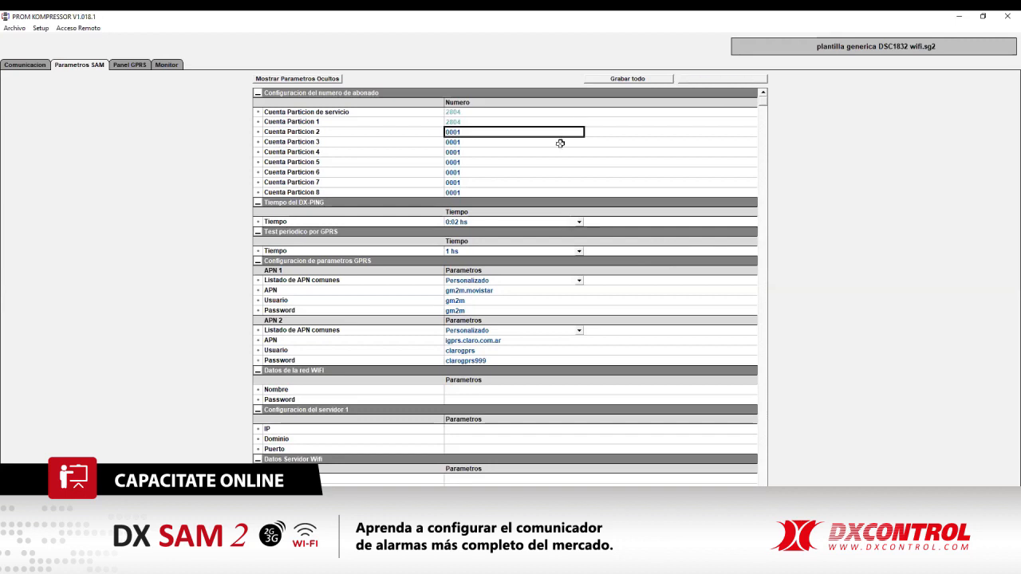
- Set the DX-PING time to 0:01 hs
scroll(572, 144, down, 1)
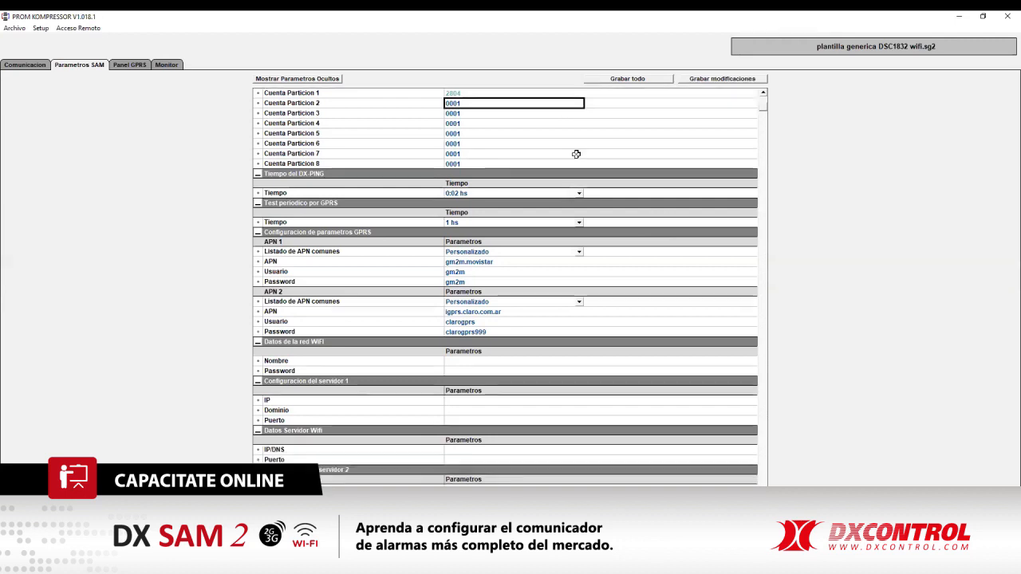
click(336, 180)
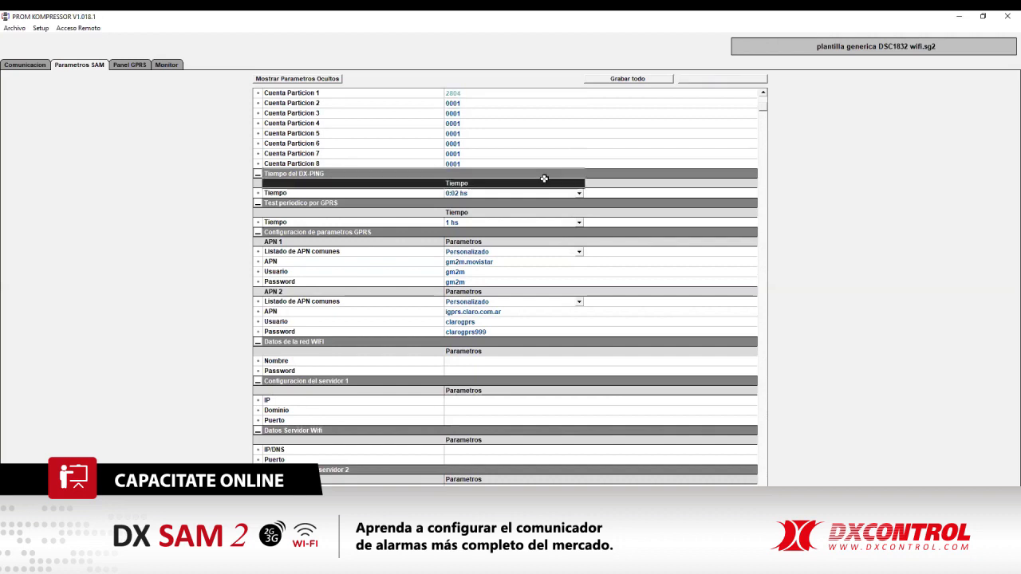
click(650, 193)
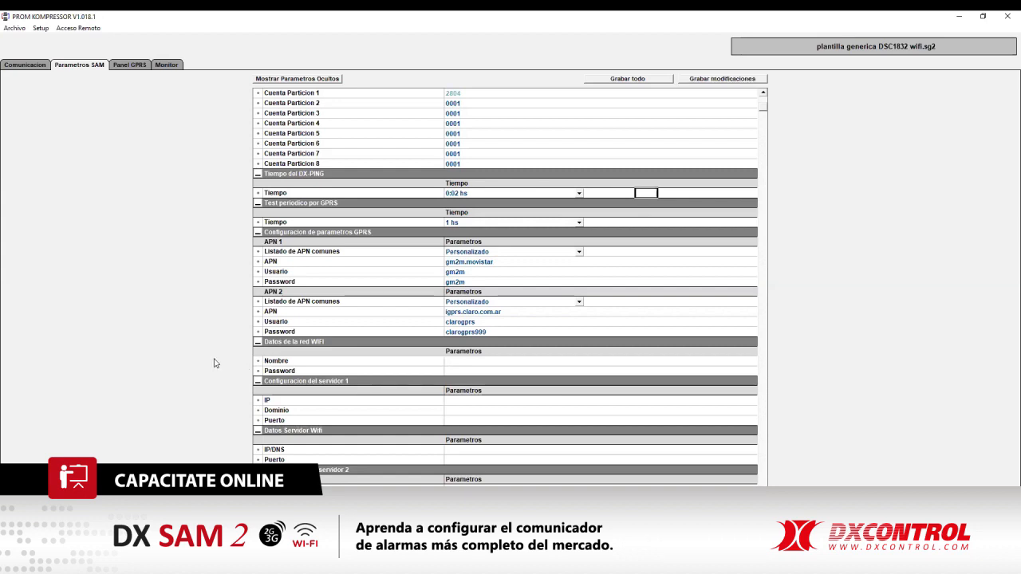
click(580, 194)
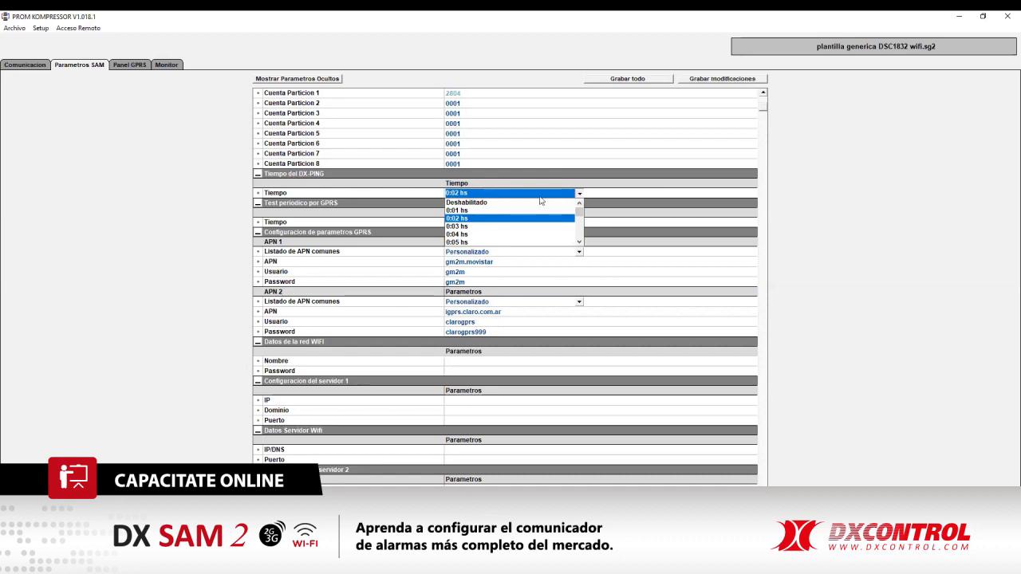
click(468, 209)
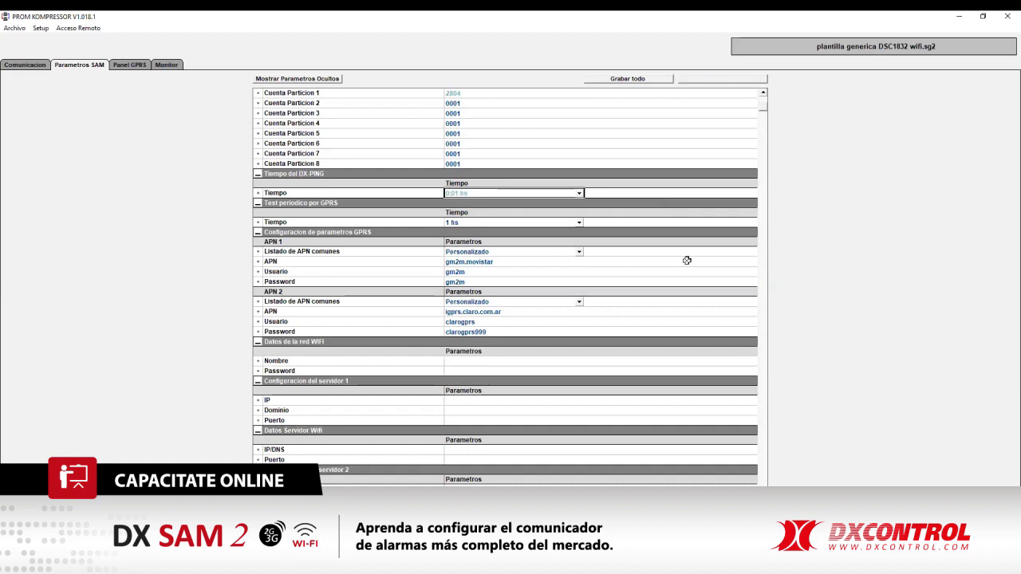
- Change the DX-PING time to 0:15 hs
click(581, 196)
click(581, 196)
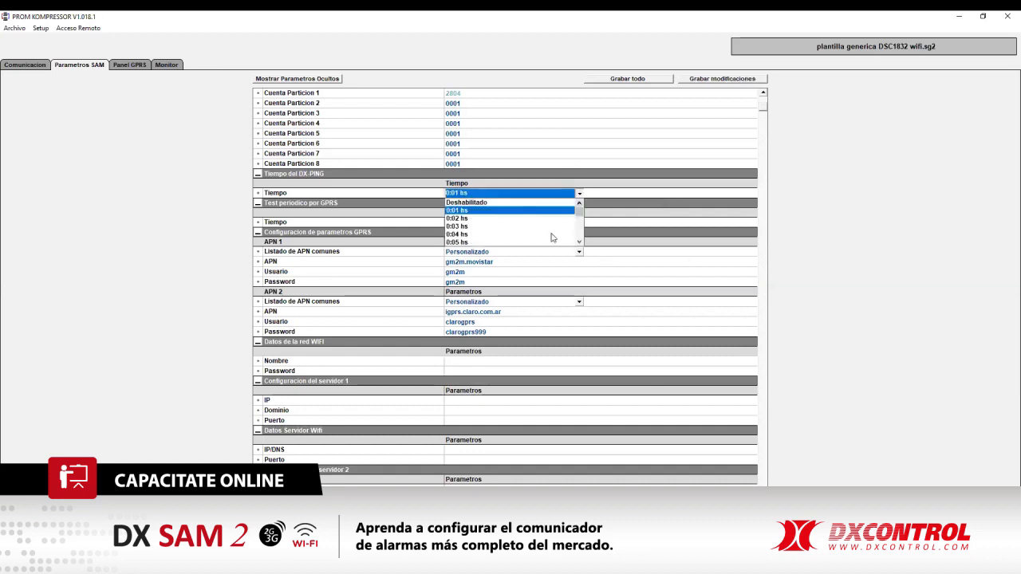
scroll(462, 240, down, 3)
scroll(462, 239, down, 1)
click(468, 227)
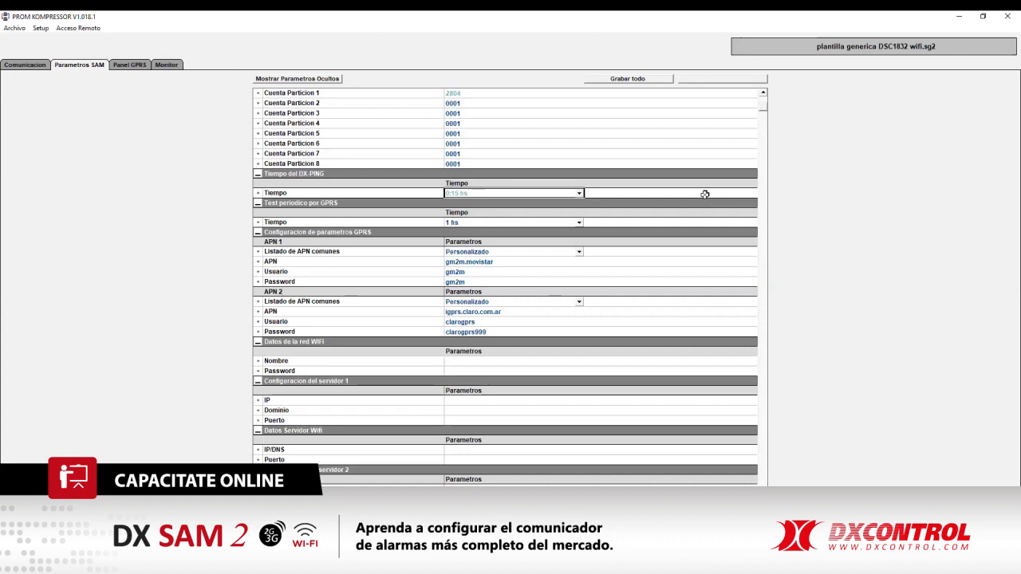
- Return the DX-PING time to 0:01 hs
click(579, 193)
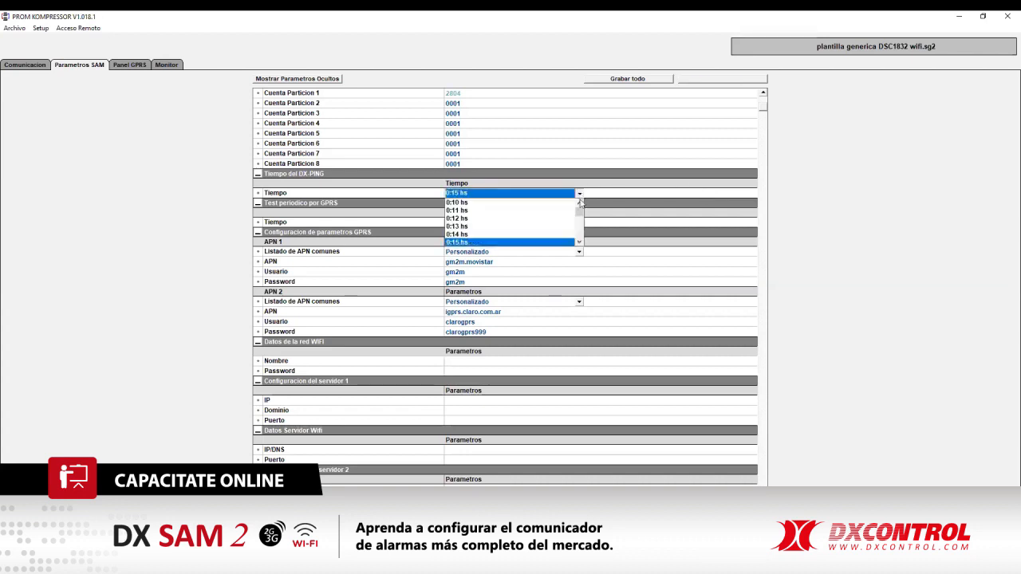
scroll(553, 213, up, 4)
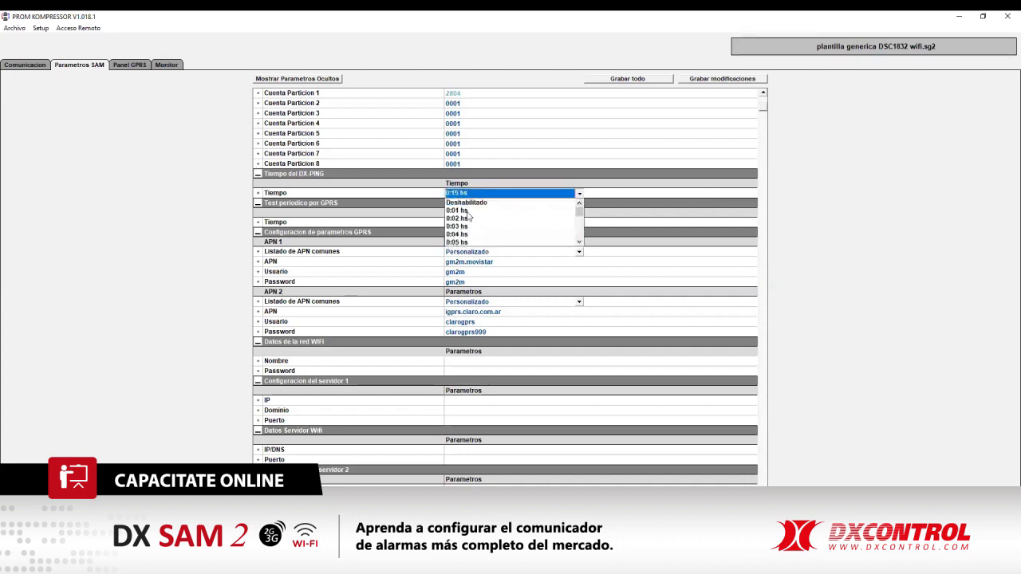
click(467, 211)
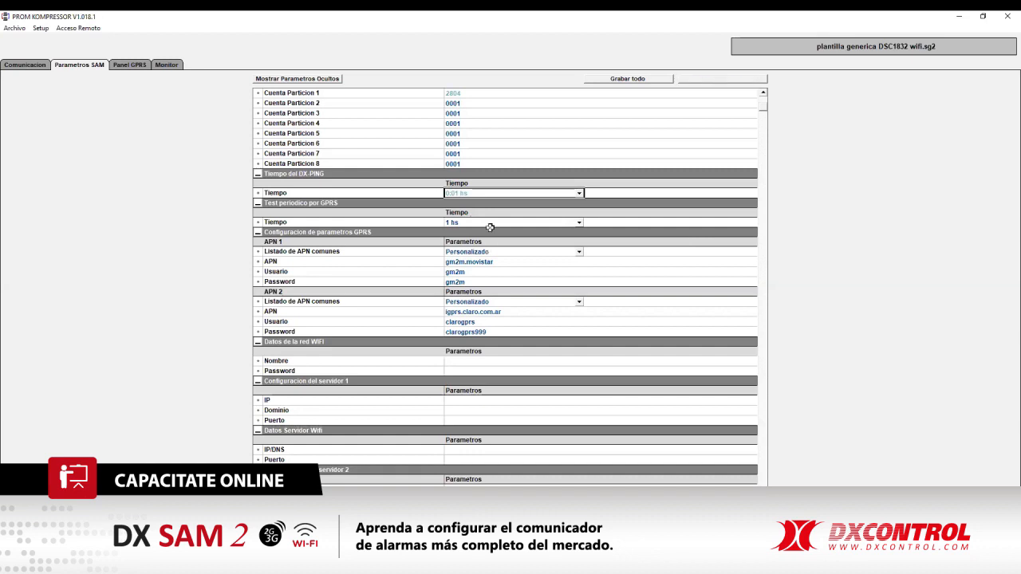
- Check the periodic GPRS test time options and set the common APN preset of APN 1 to movistar Smart Argentina
click(579, 223)
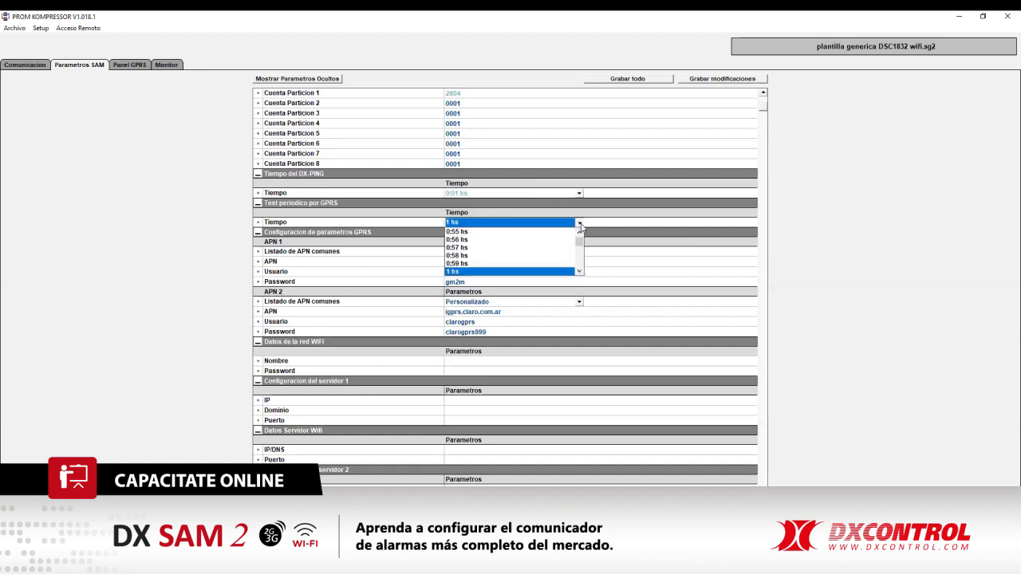
click(579, 225)
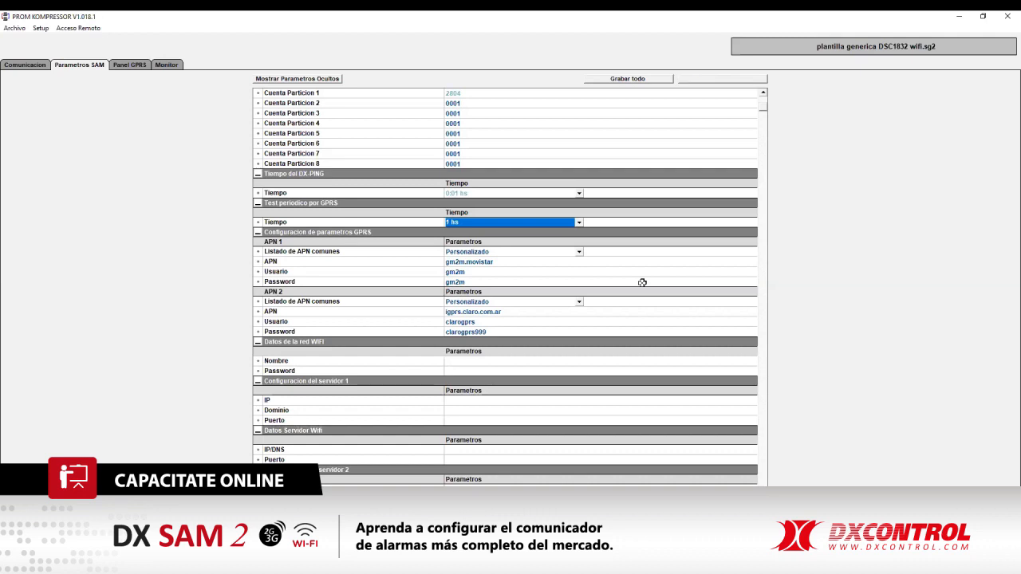
click(580, 252)
drag(580, 270, 581, 269)
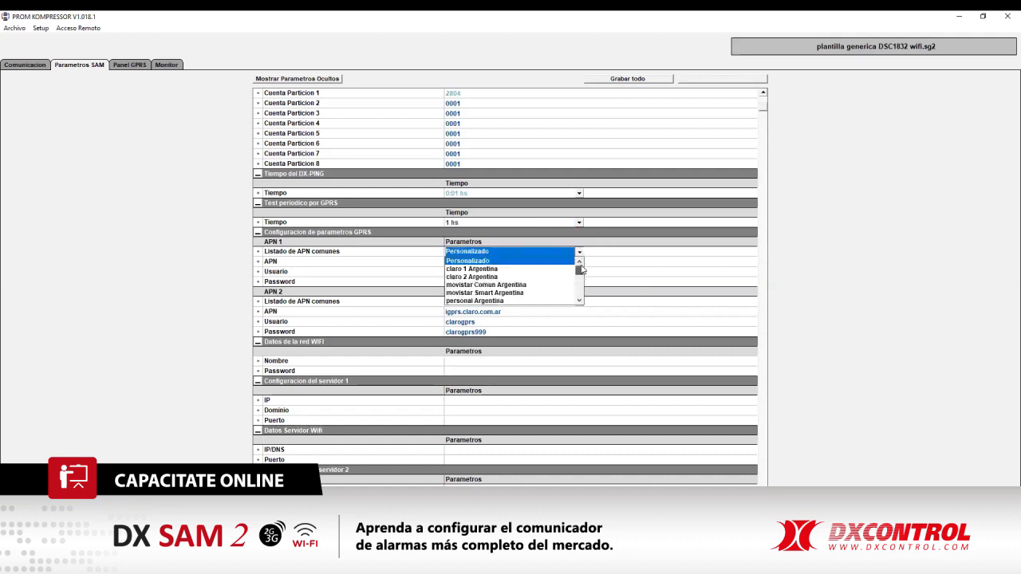
click(473, 293)
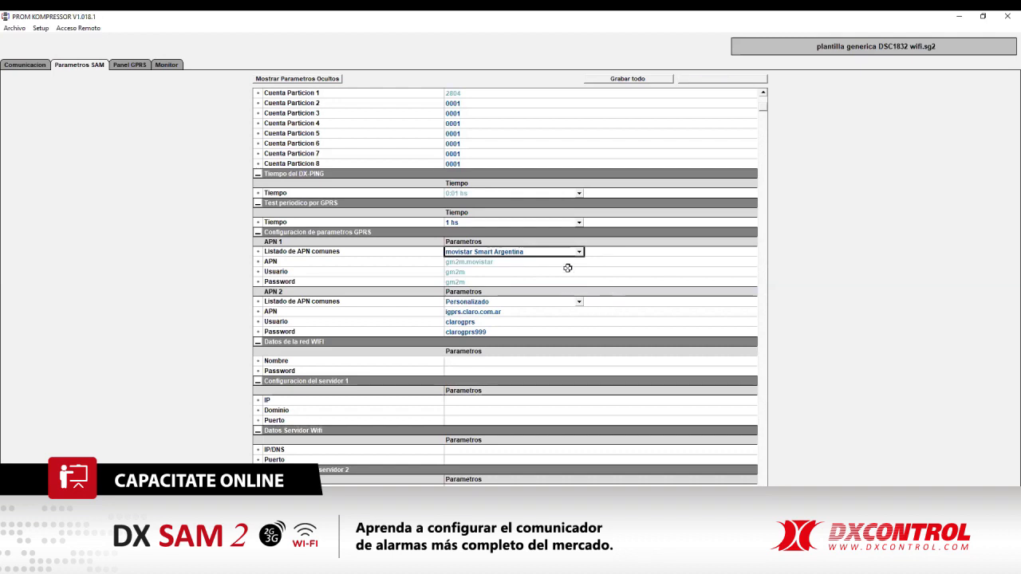
click(579, 252)
click(579, 255)
scroll(511, 255, up, 1)
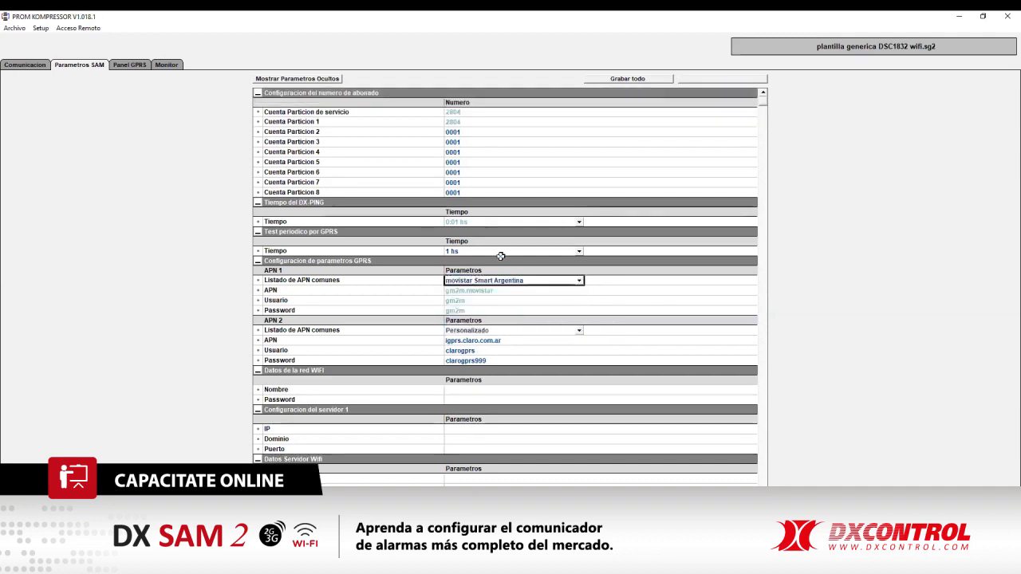
- Switch the APN 1 common preset to Personalizado and set it back to movistar Smart Argentina
click(464, 282)
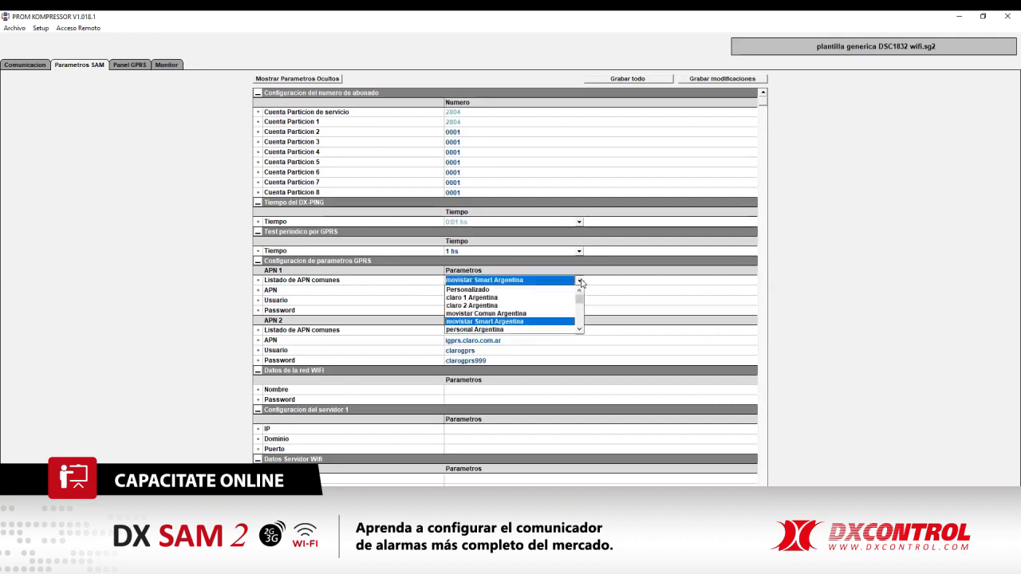
click(477, 290)
drag(473, 291, 481, 309)
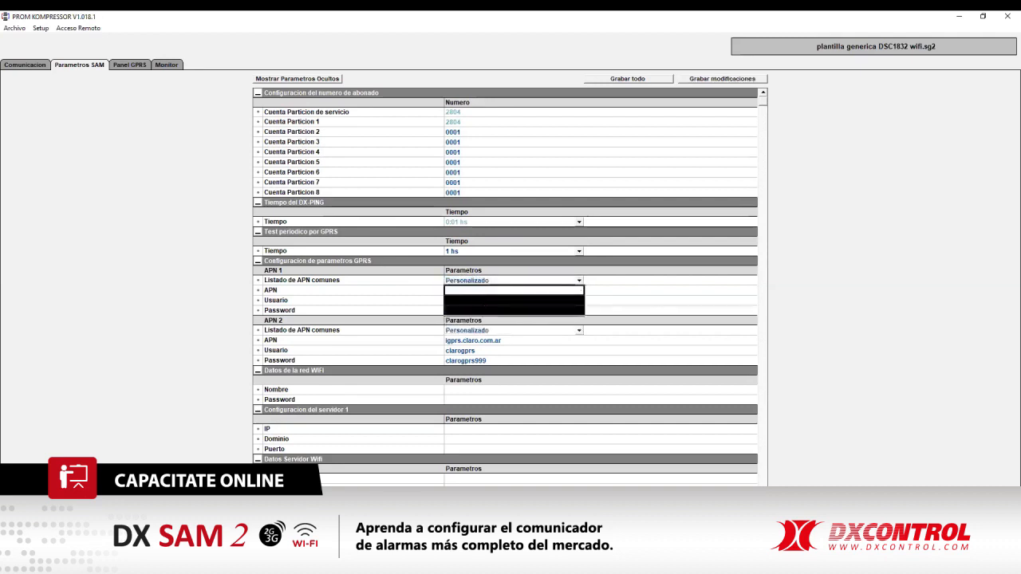
click(579, 280)
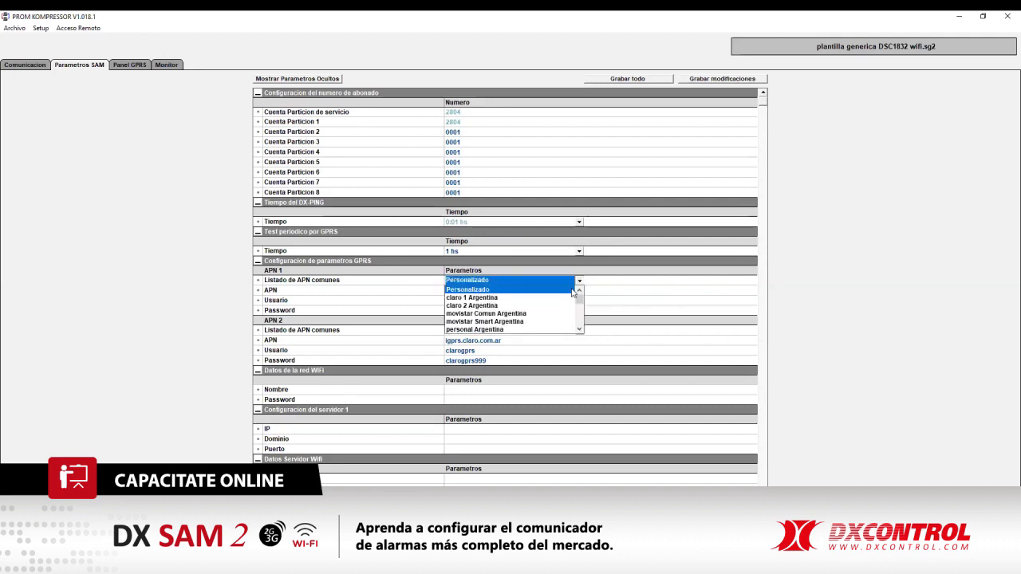
click(477, 321)
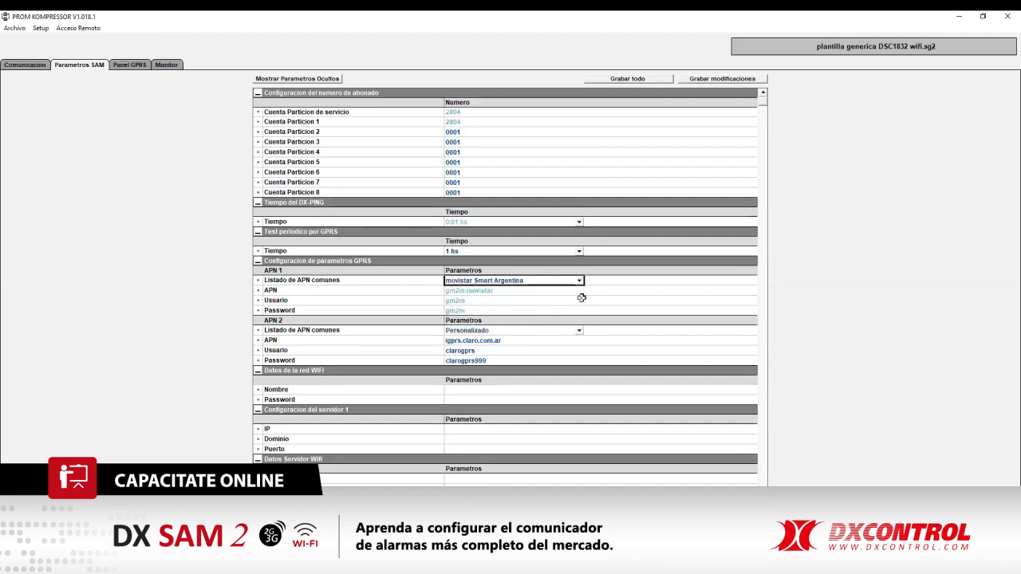
- Set the APN 2 common preset to Personalizado and clear its APN, user and password
scroll(604, 300, down, 1)
scroll(604, 300, down, 1)
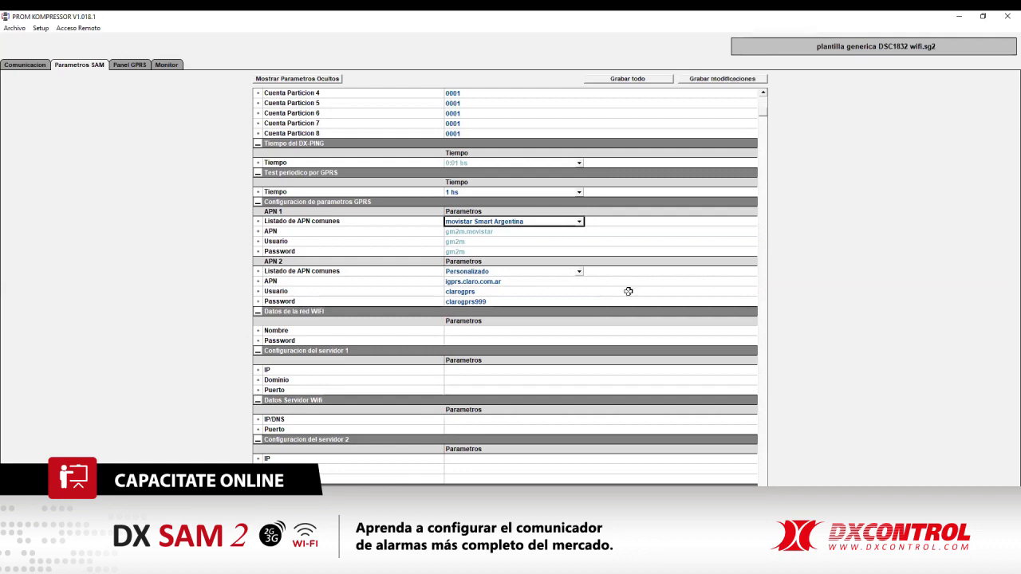
click(582, 273)
click(581, 273)
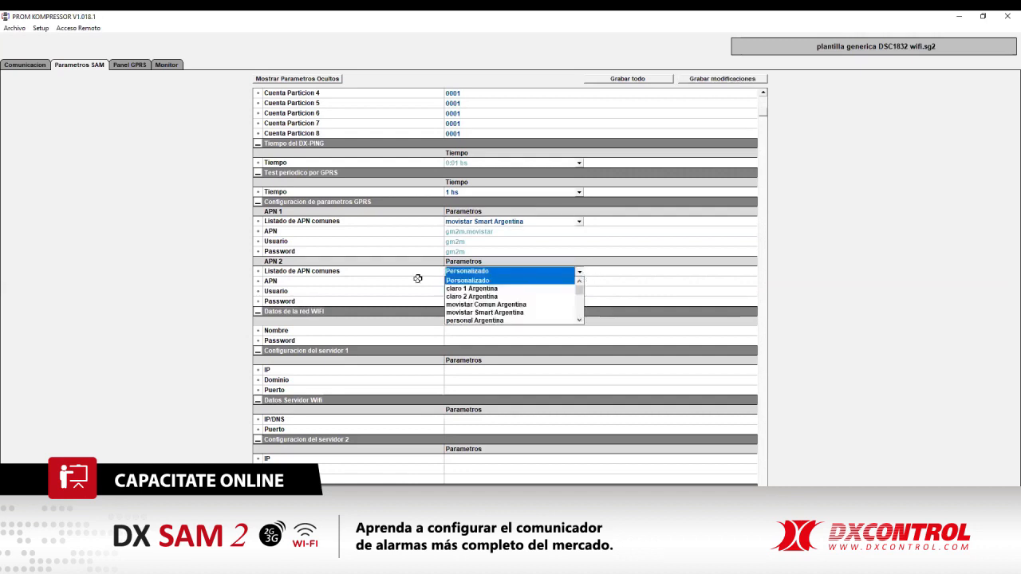
click(468, 281)
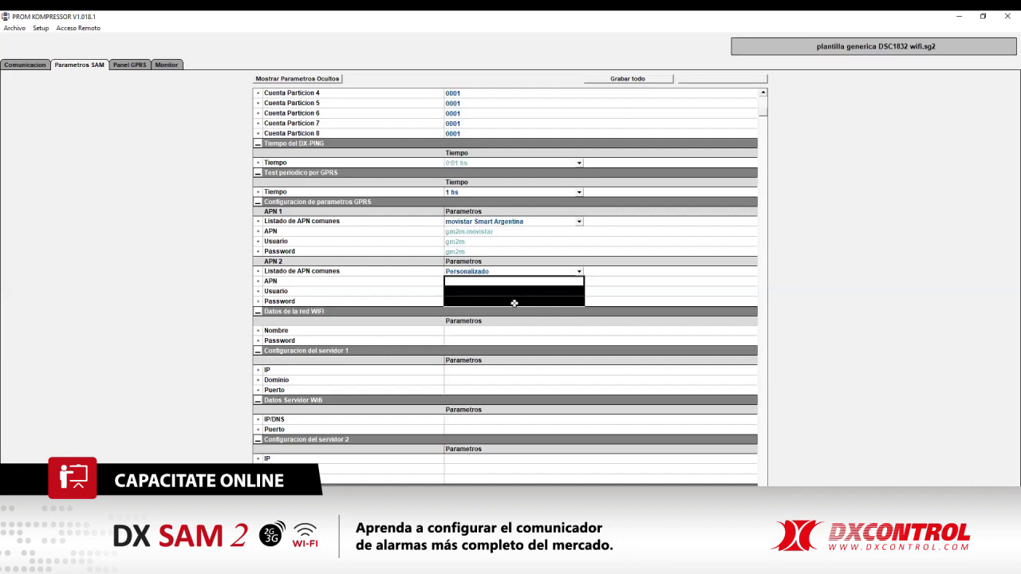
- Enter "borrar" as the network name in the WiFi network data
scroll(515, 303, down, 1)
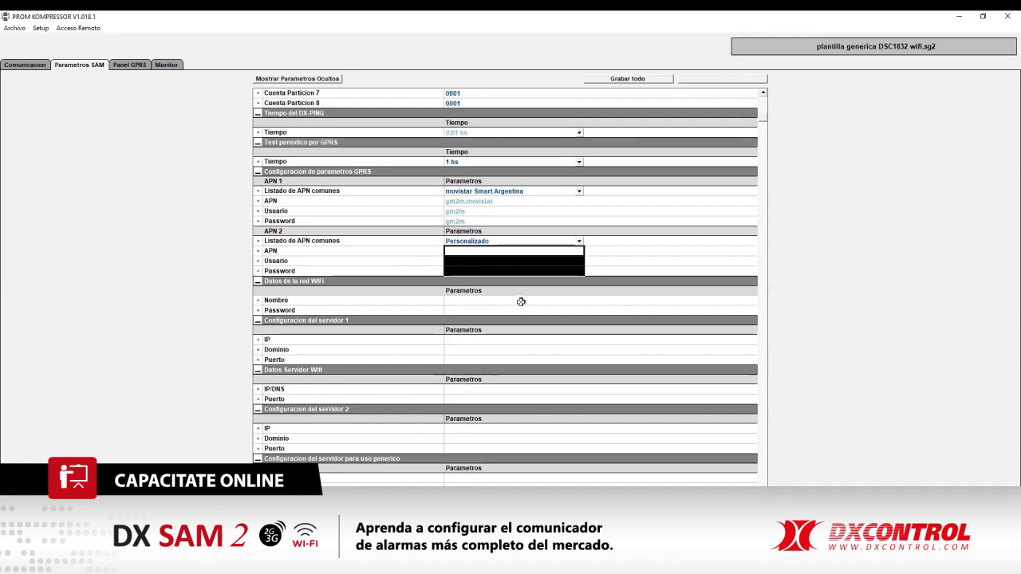
click(520, 302)
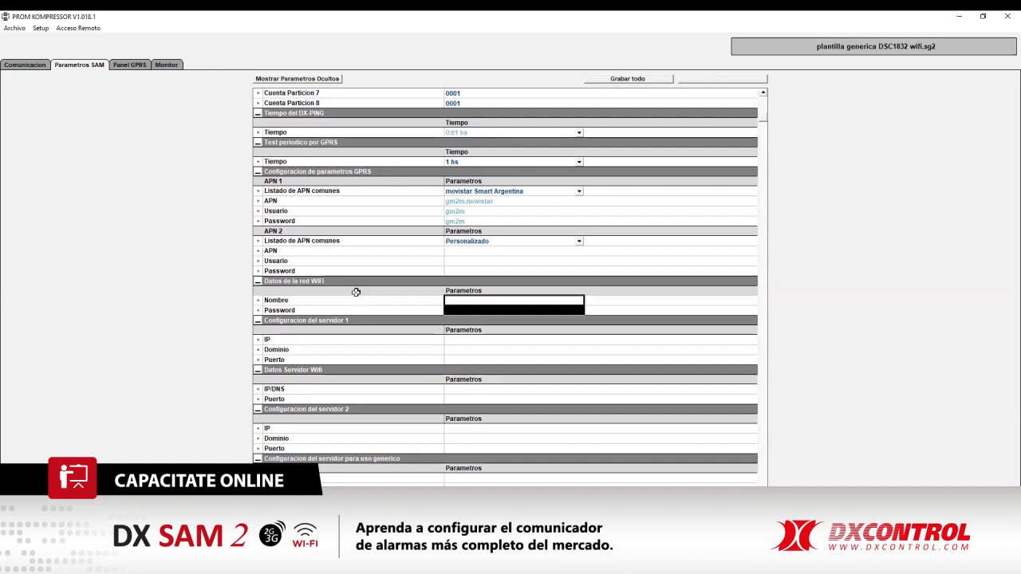
click(498, 307)
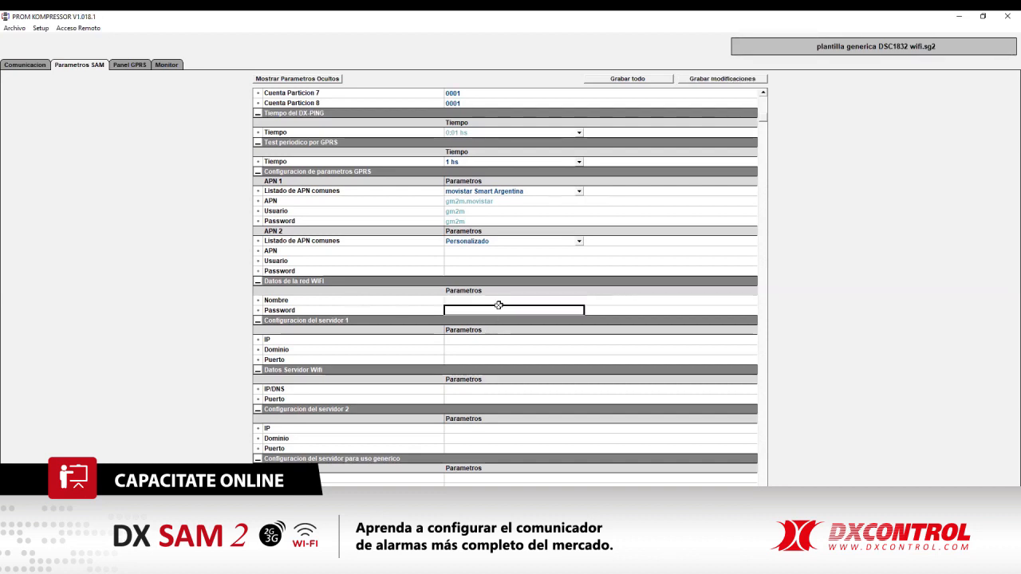
click(500, 302)
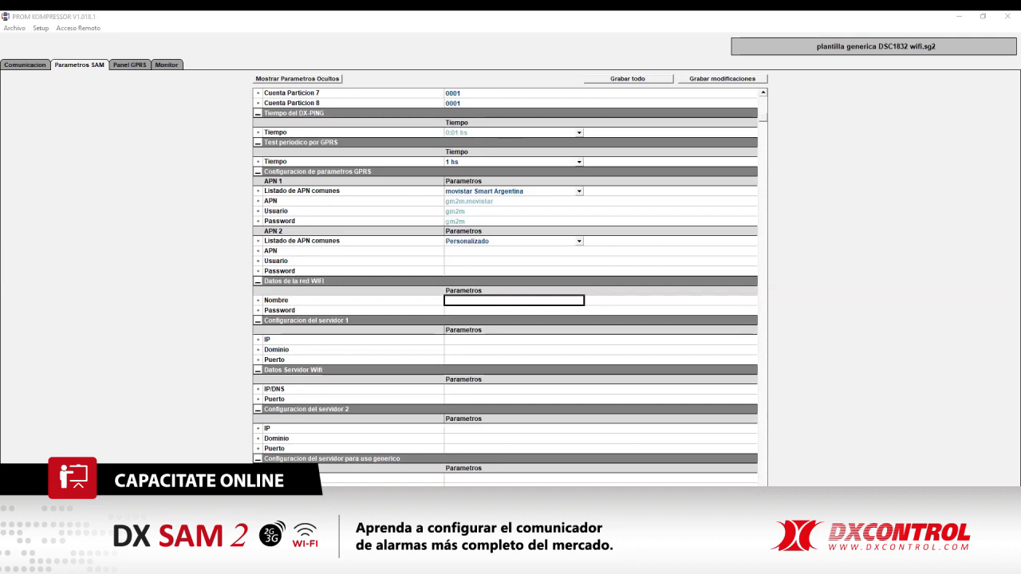
click(481, 300)
text(b)
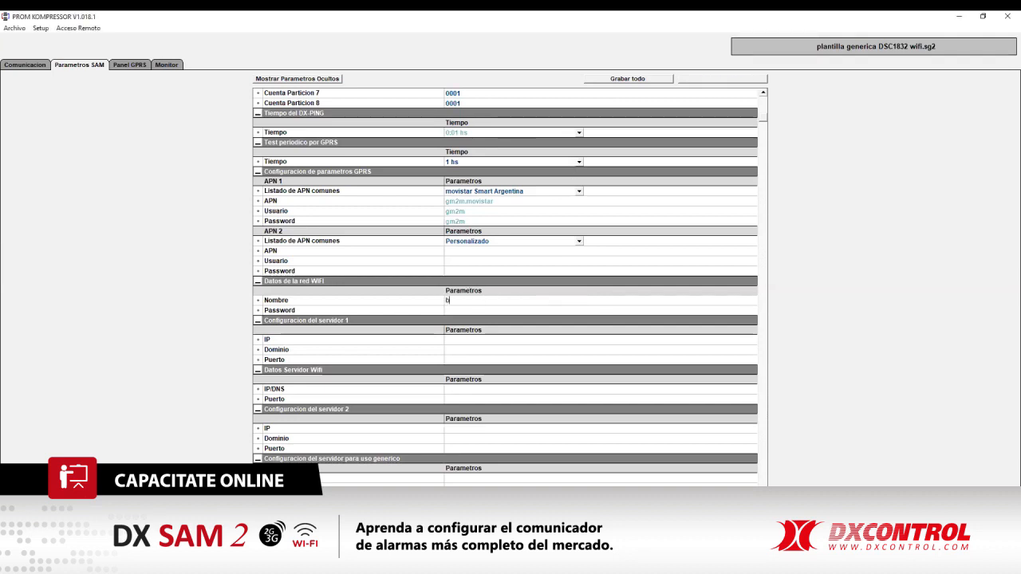
text(orrar)
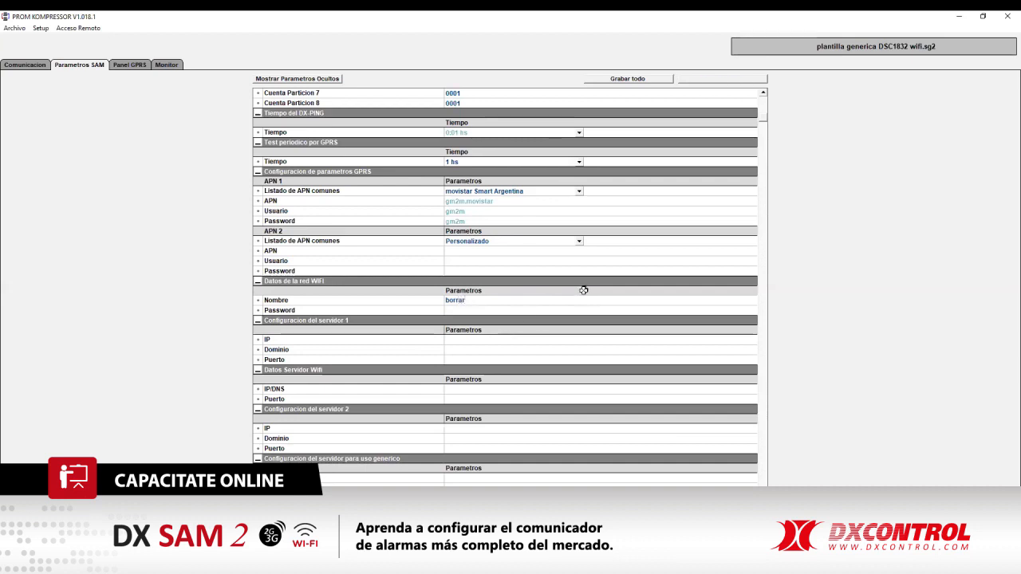
click(399, 300)
click(456, 300)
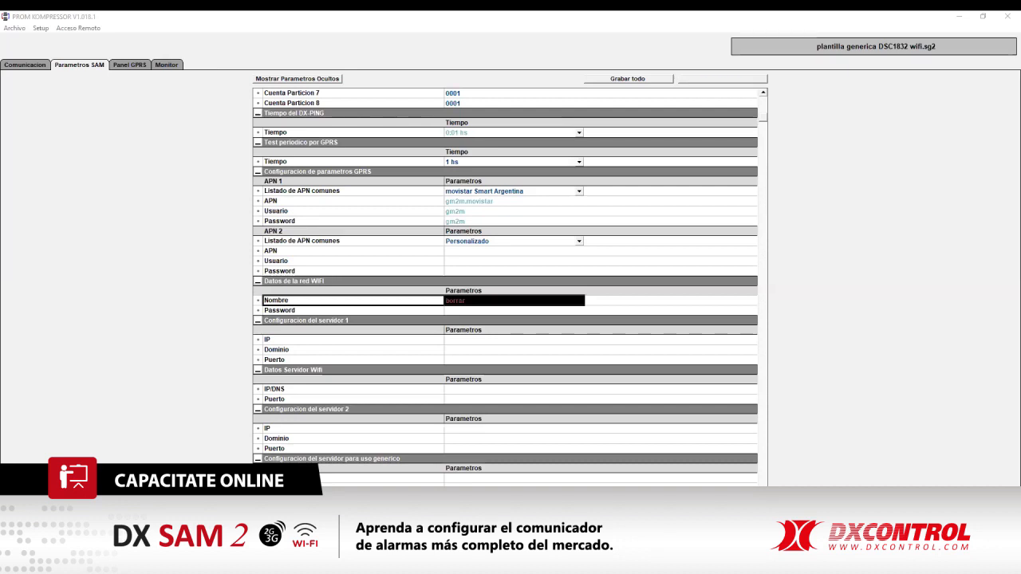
drag(301, 301, 522, 305)
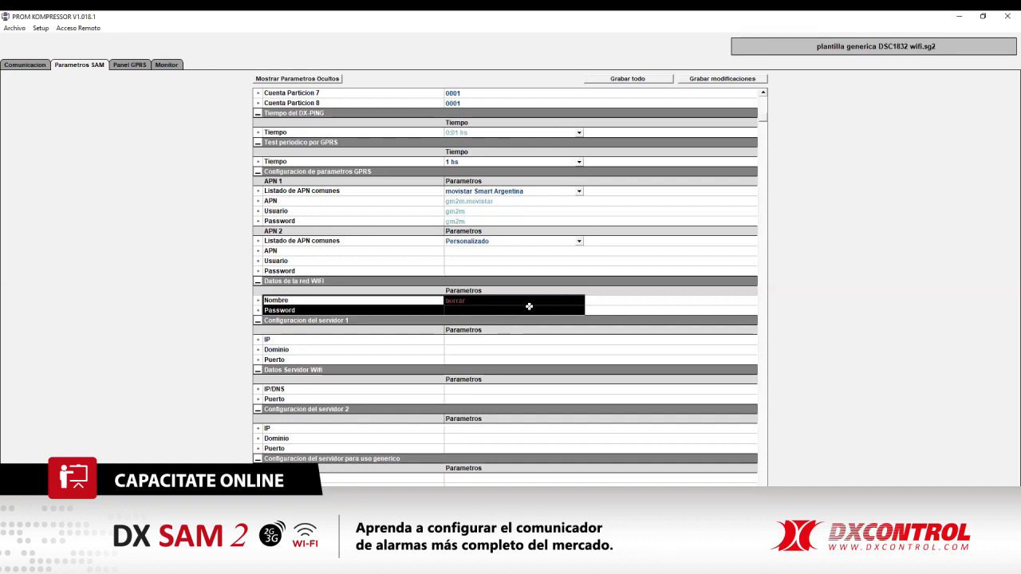
click(529, 304)
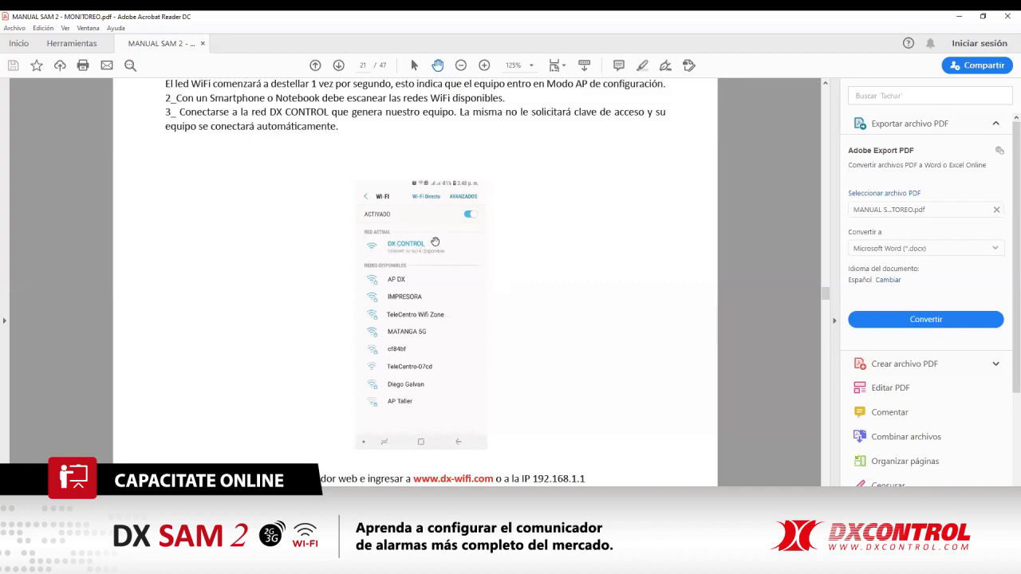
- Read the SAM 2 manual's WiFi setup instructions on pages 21 and 22, covering the DX CONTROL network and configuration page, and close the manual
scroll(436, 246, down, 1)
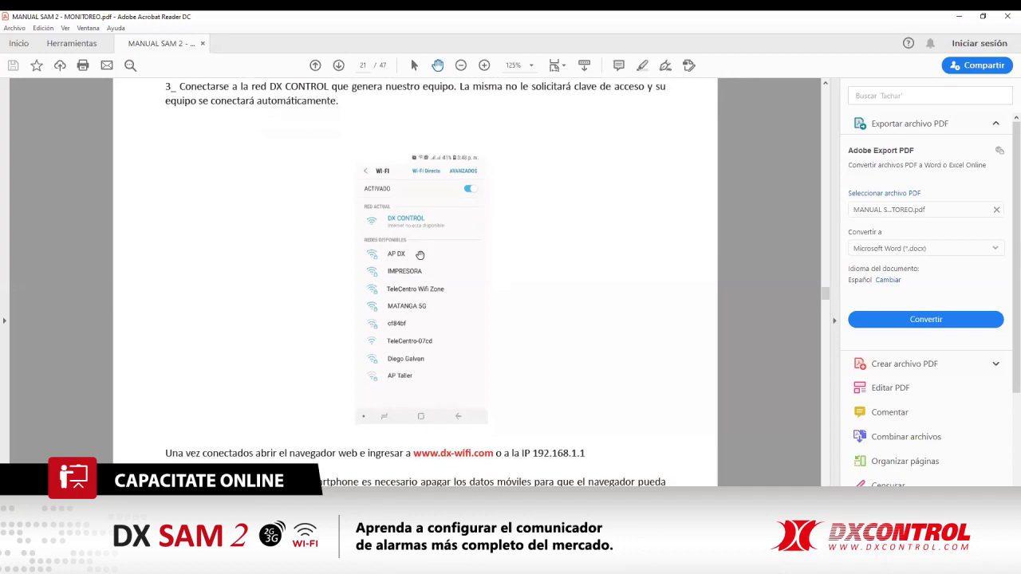
scroll(421, 257, down, 2)
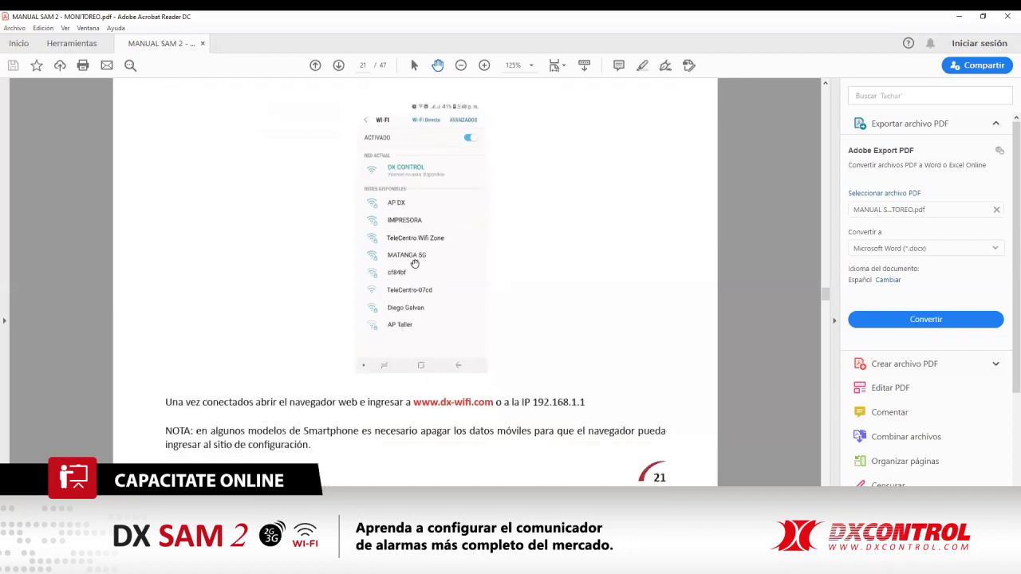
scroll(418, 259, down, 3)
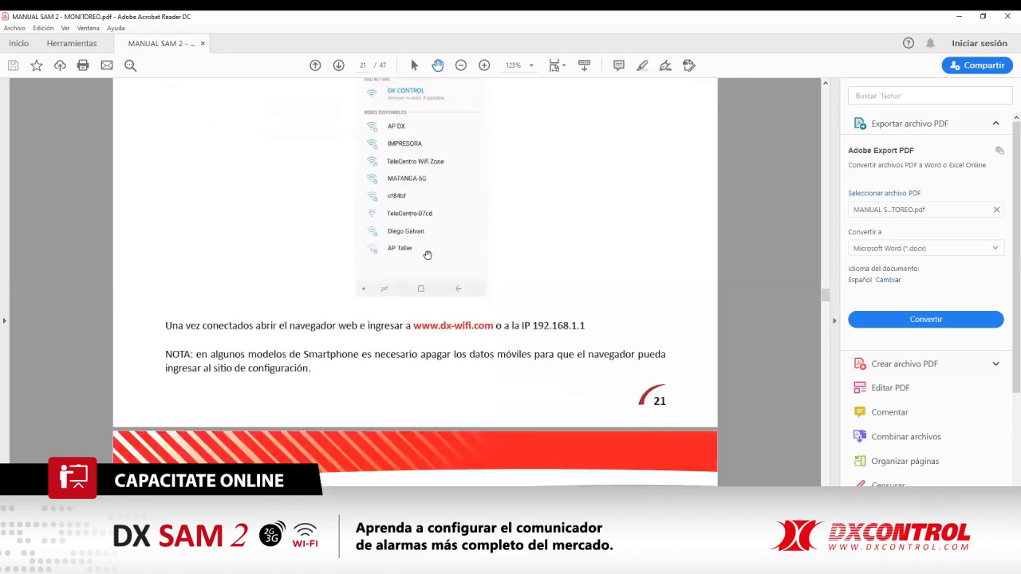
scroll(426, 263, down, 1)
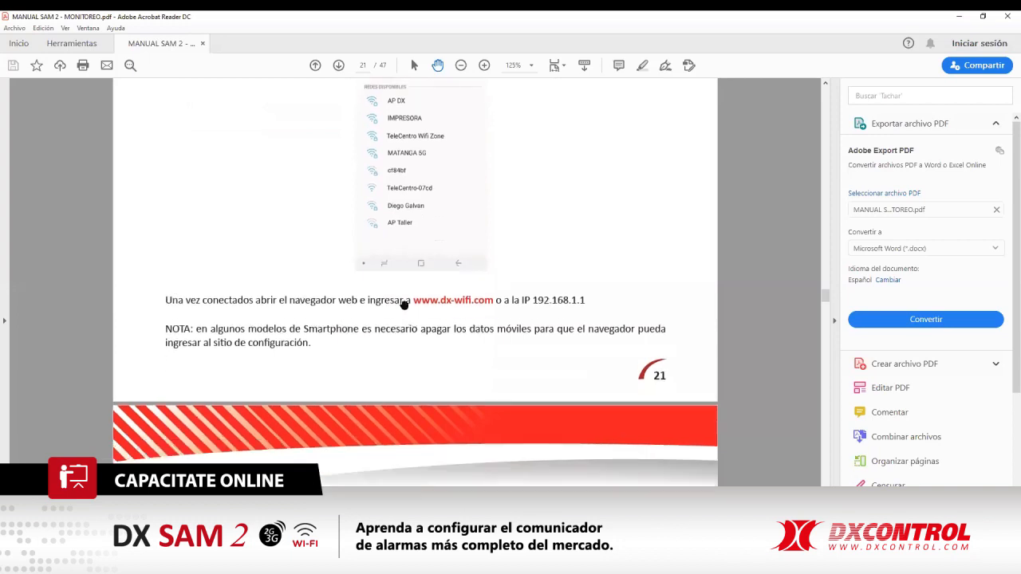
drag(470, 300, 478, 265)
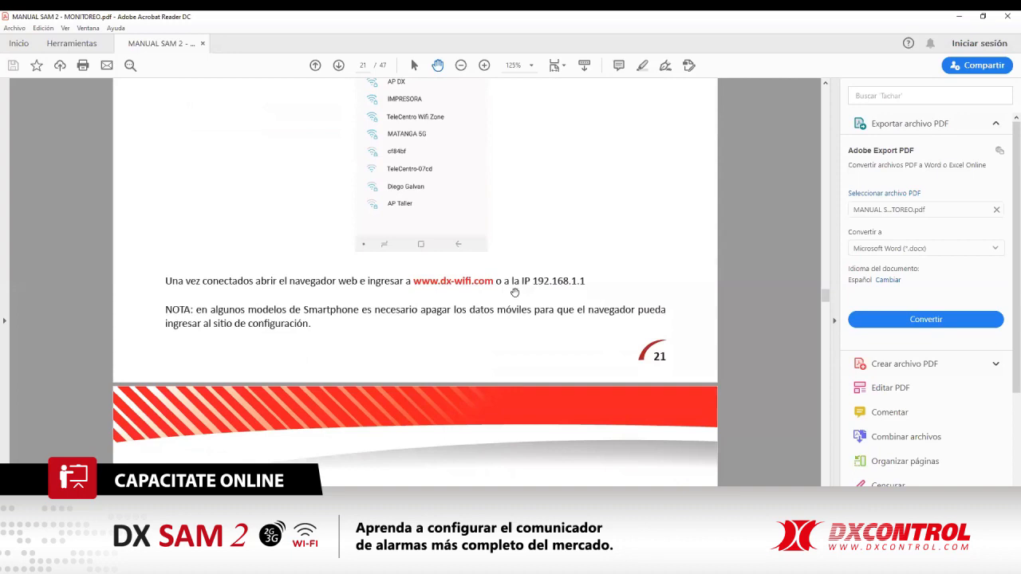
scroll(511, 287, down, 1)
scroll(511, 289, down, 5)
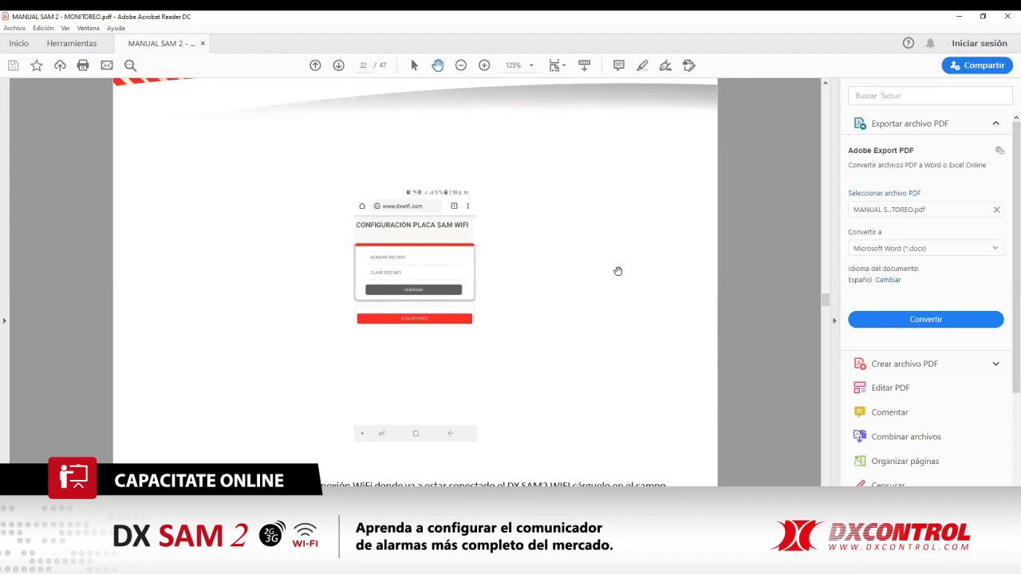
click(1006, 15)
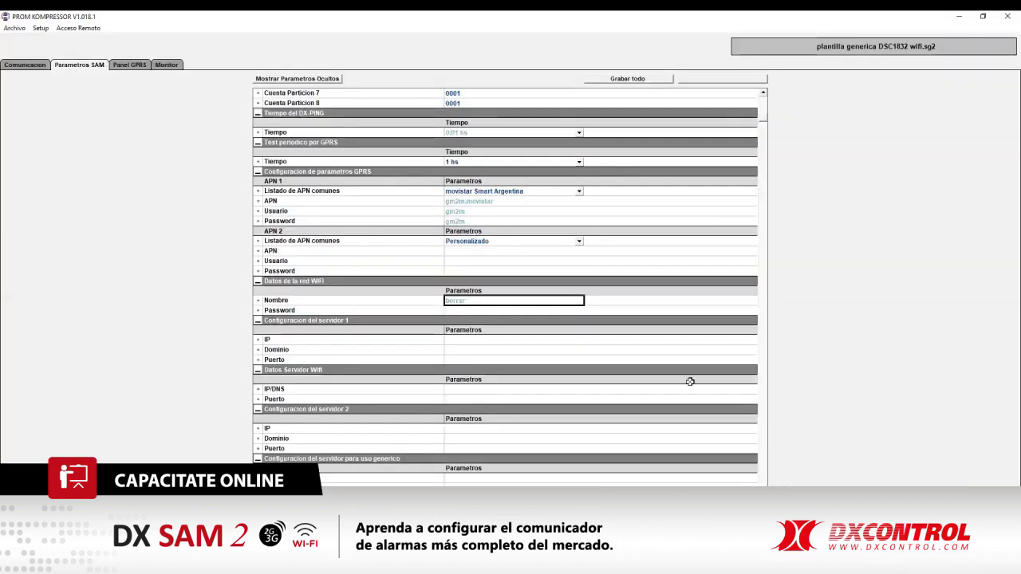
- Replace the WiFi network name with AP Taller and enter the WiFi network password
click(474, 300)
double_click(479, 300)
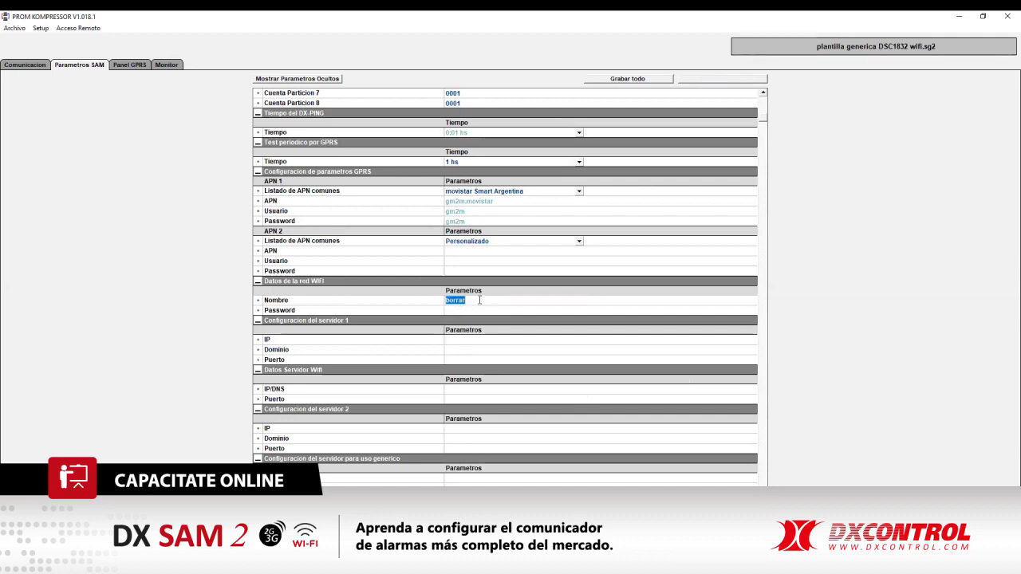
text(A)
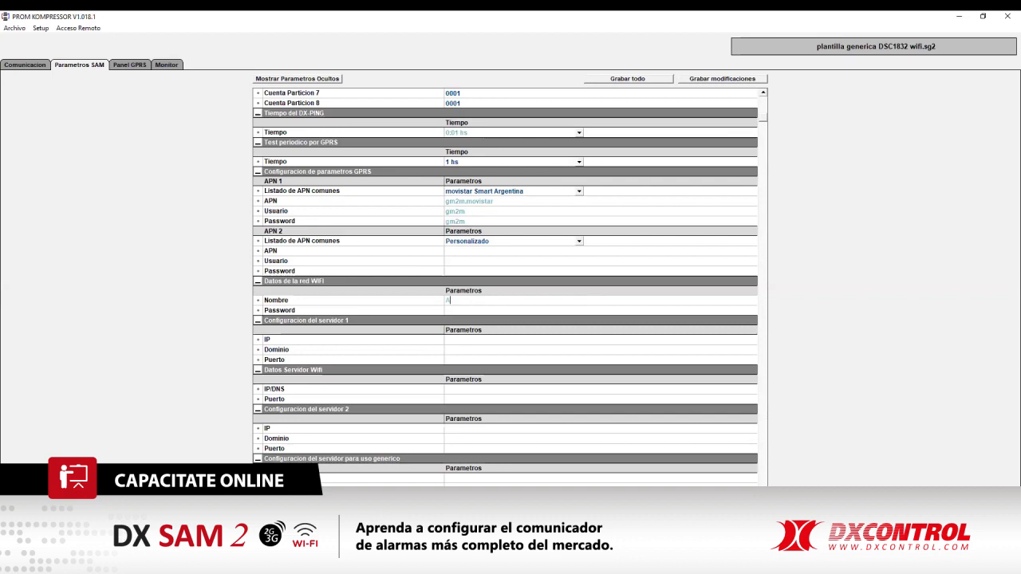
text(P Teller)
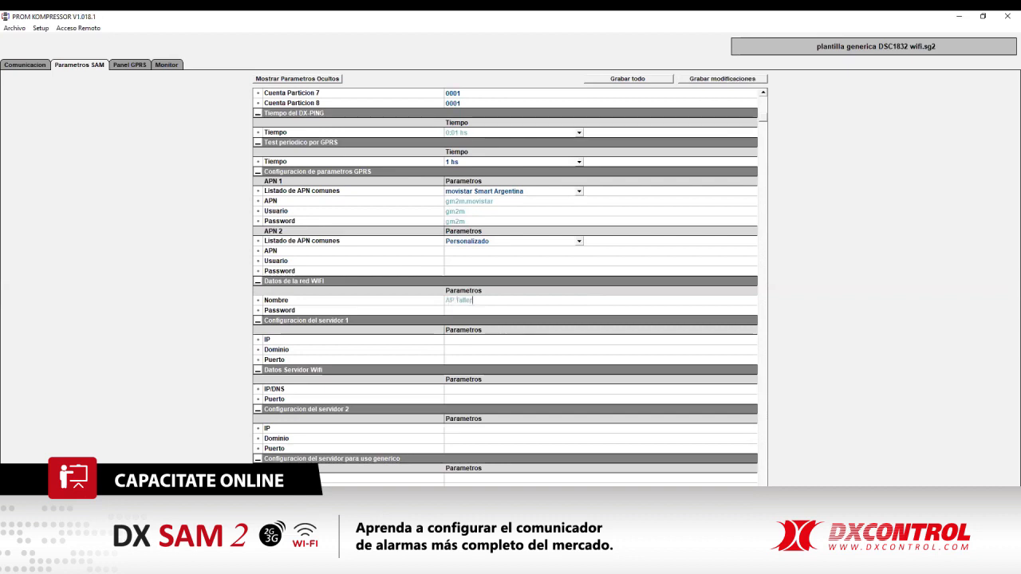
click(481, 311)
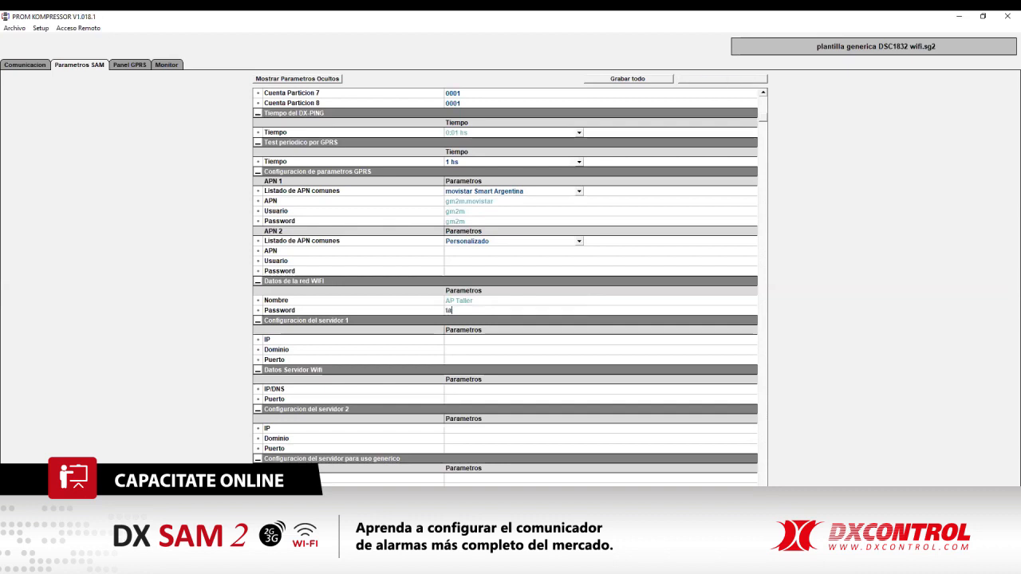
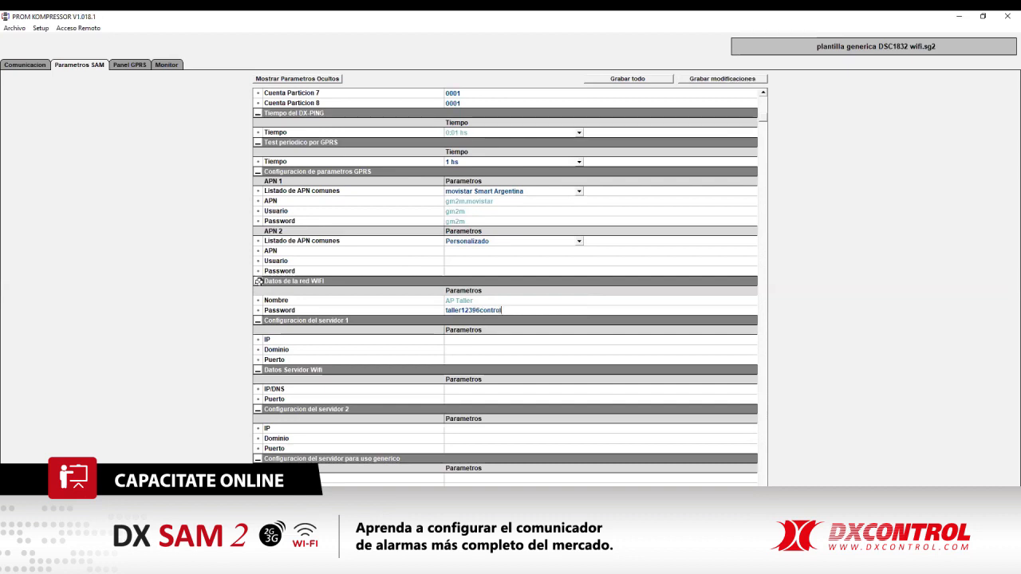
click(478, 341)
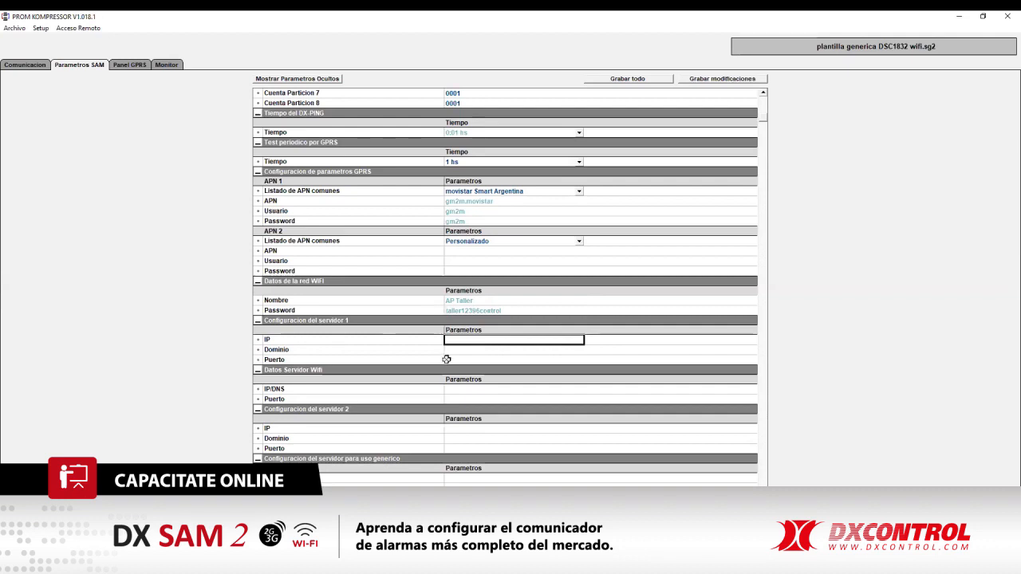
- Examine the parameter sections for server 1, the WiFi server, server 2 and the generic-use server
click(366, 340)
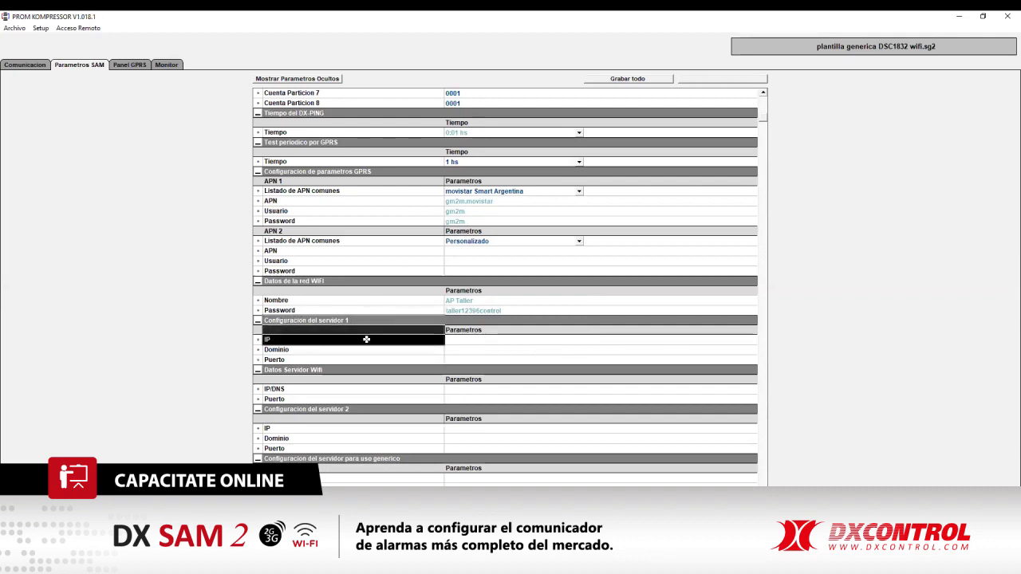
click(319, 373)
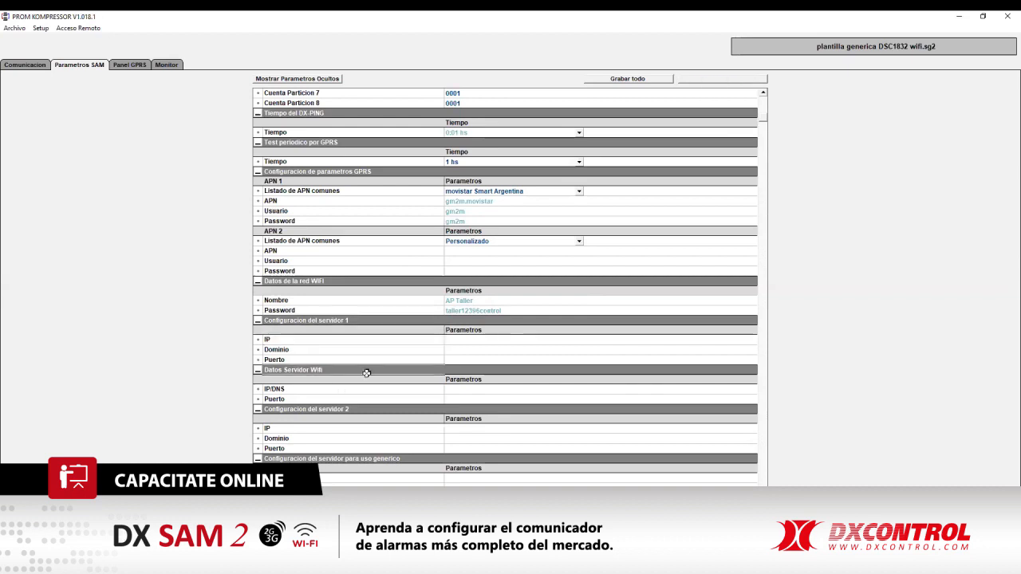
click(391, 421)
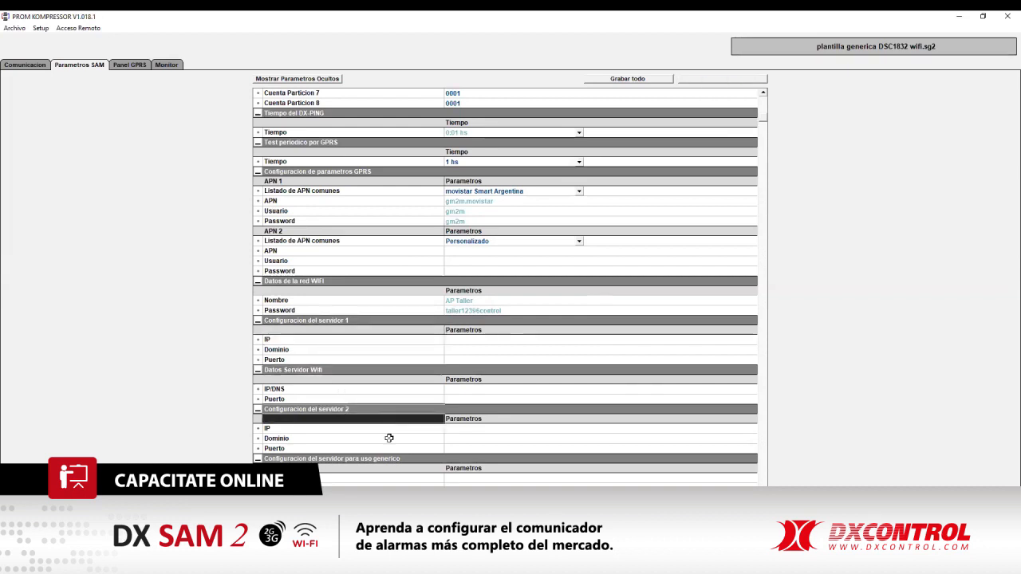
click(394, 459)
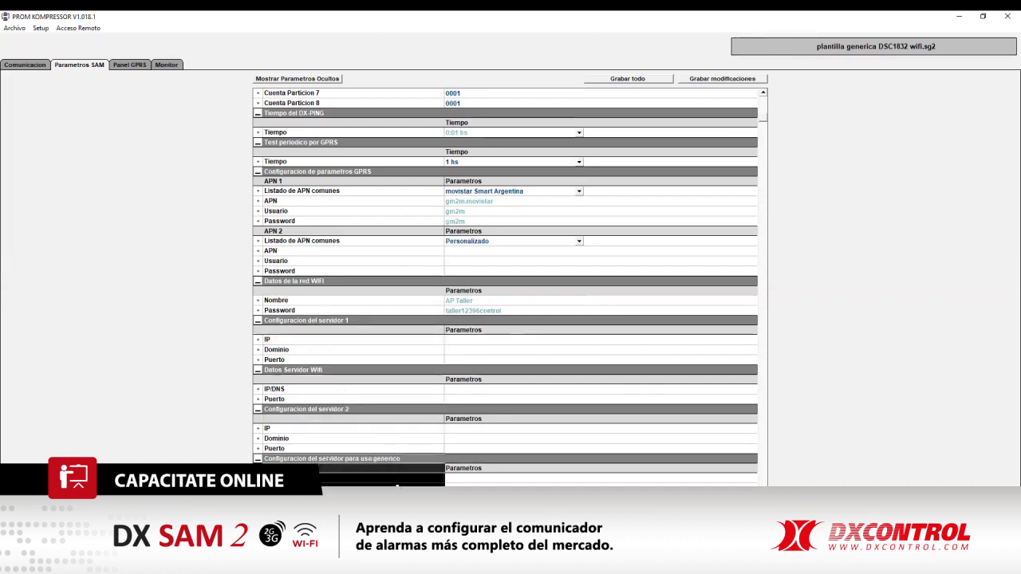
drag(399, 448, 415, 340)
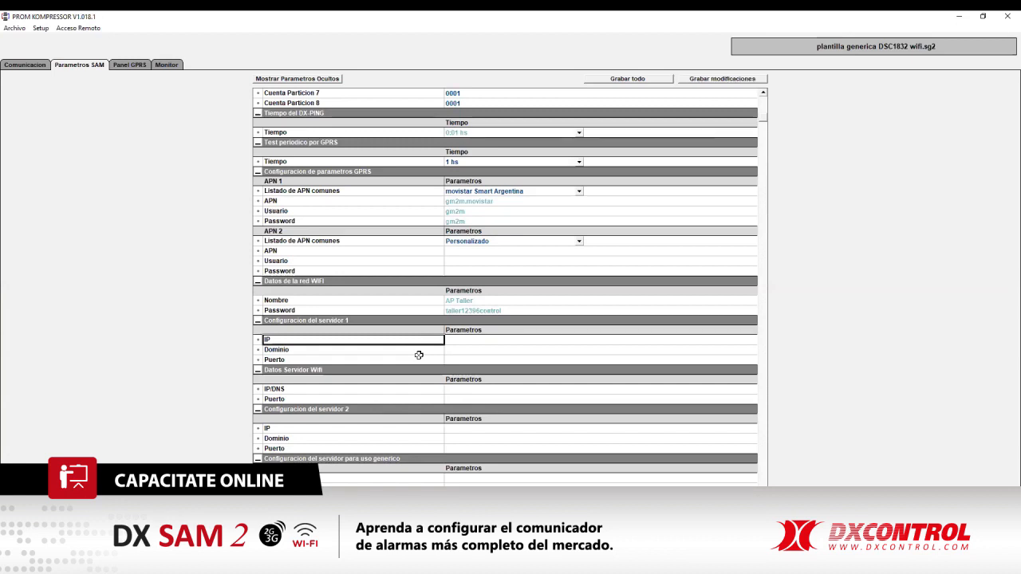
click(439, 350)
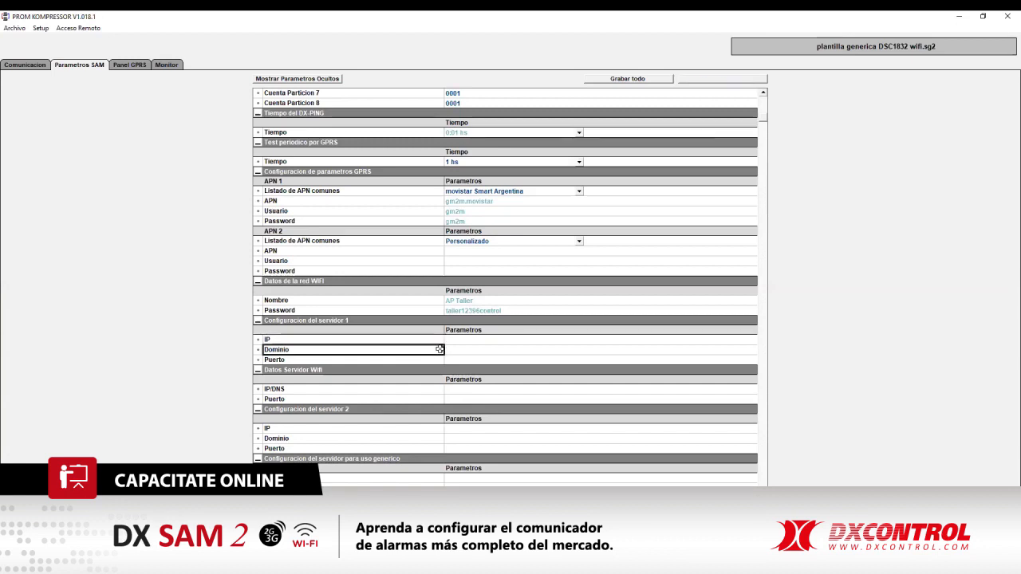
click(437, 361)
click(353, 389)
click(399, 351)
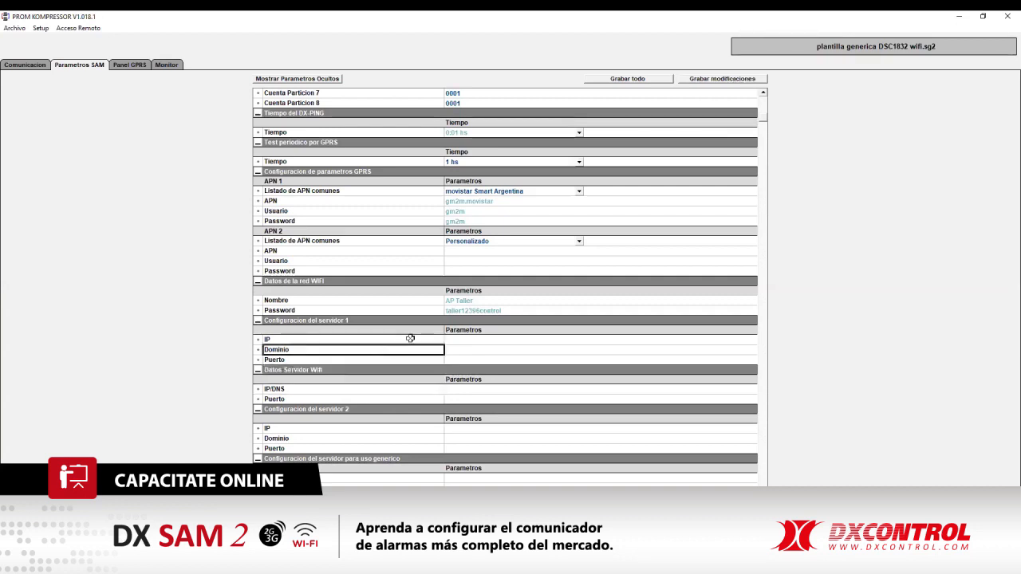
mouse_move(427, 340)
mouse_down()
mouse_move(412, 346)
mouse_move(403, 438)
mouse_move(425, 339)
mouse_up()
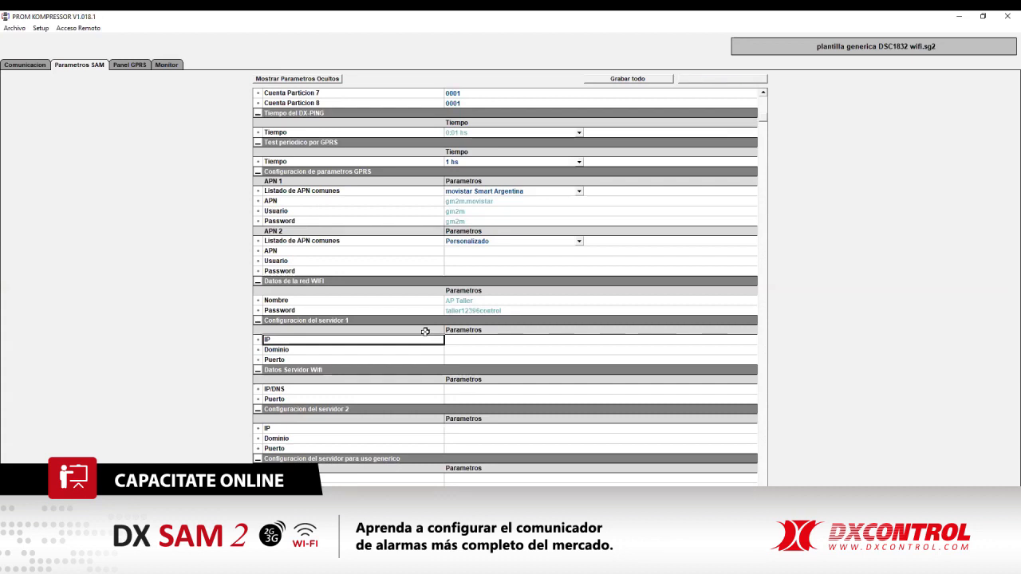
click(460, 341)
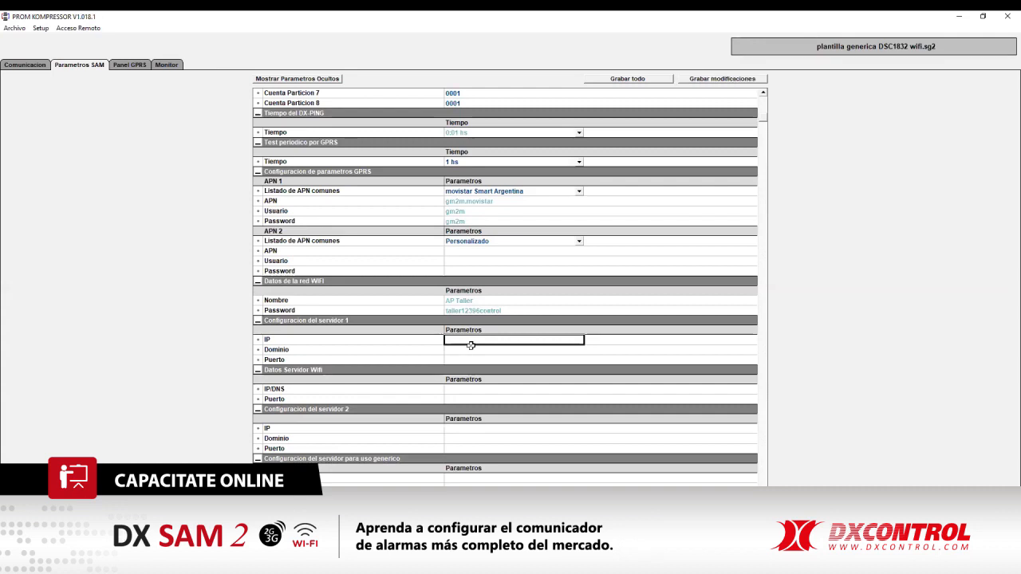
drag(470, 343, 472, 350)
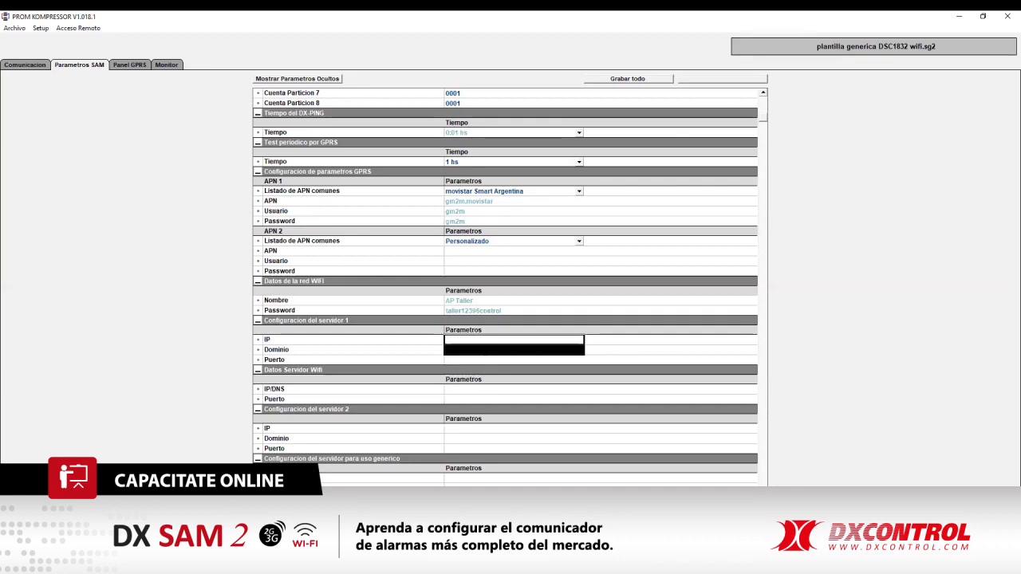
click(488, 348)
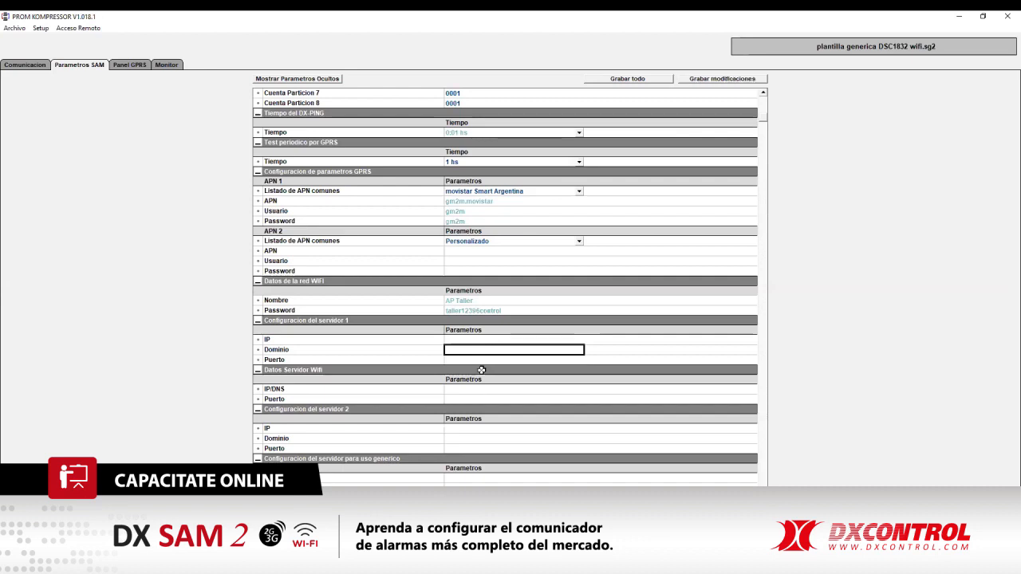
text(dxcontrol)
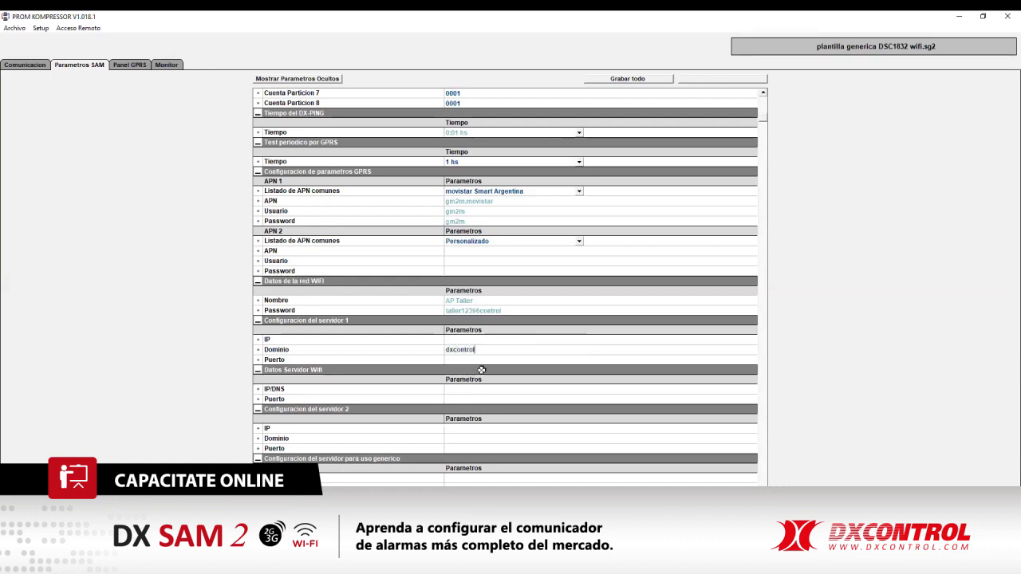
key(Return)
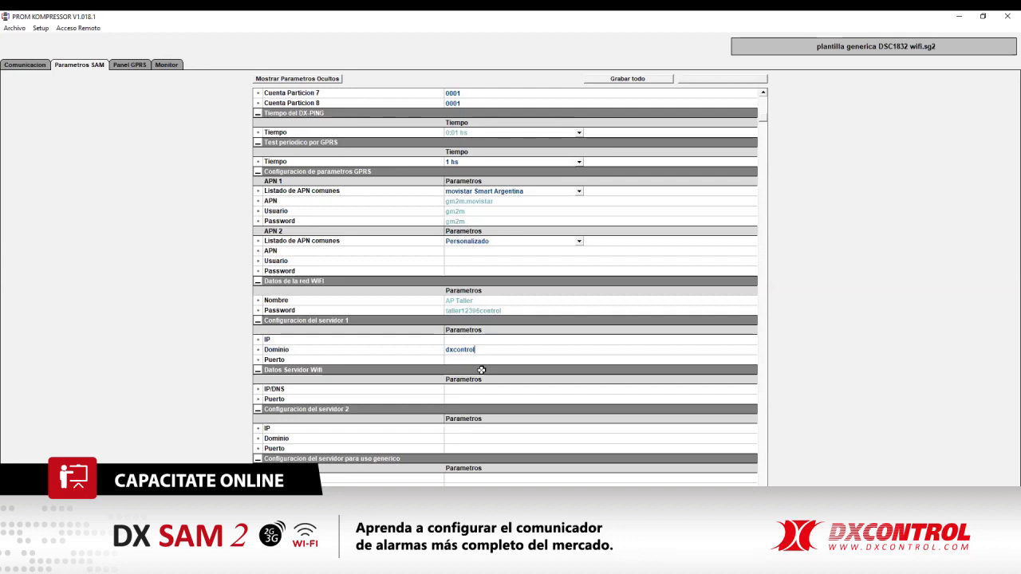
key(BackSpace)
key(BackSpace)
key(BackSpace)
key(BackSpace)
key(BackSpace)
key(BackSpace)
key(BackSpace)
key(BackSpace)
- Set server 1's domain to fiberteldx.dyndns.org and its port to 5000
text(fi)
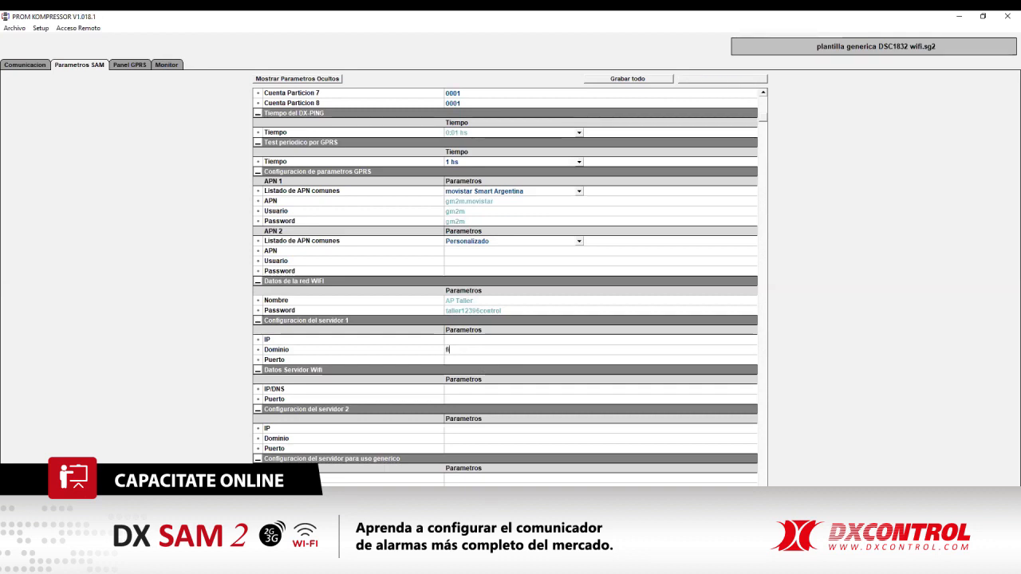
text(berteldx)
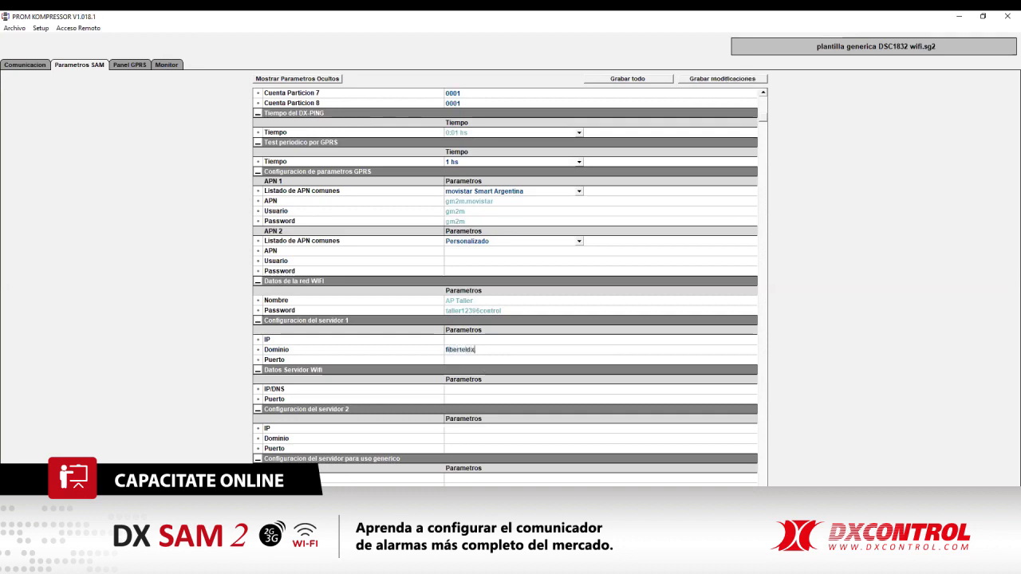
text(.cyndns.org)
click(481, 359)
text(5000)
key(Return)
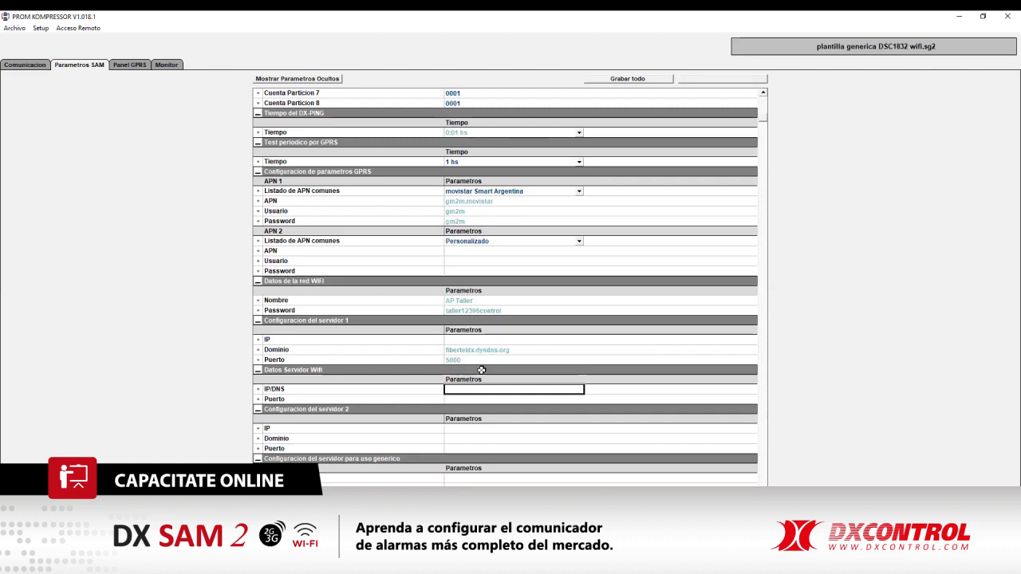
- Copy server 1's domain into the WiFi server's IP/DNS parameter and set the WiFi server's port to 5000
click(483, 349)
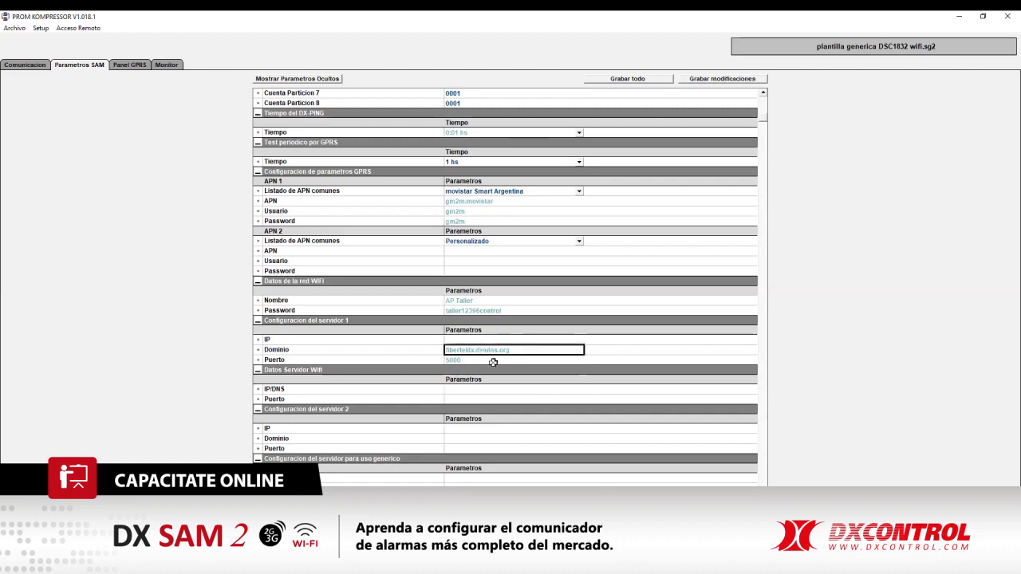
click(476, 388)
text(fiberteldx.dyndns.org)
click(495, 399)
text(5000)
click(565, 348)
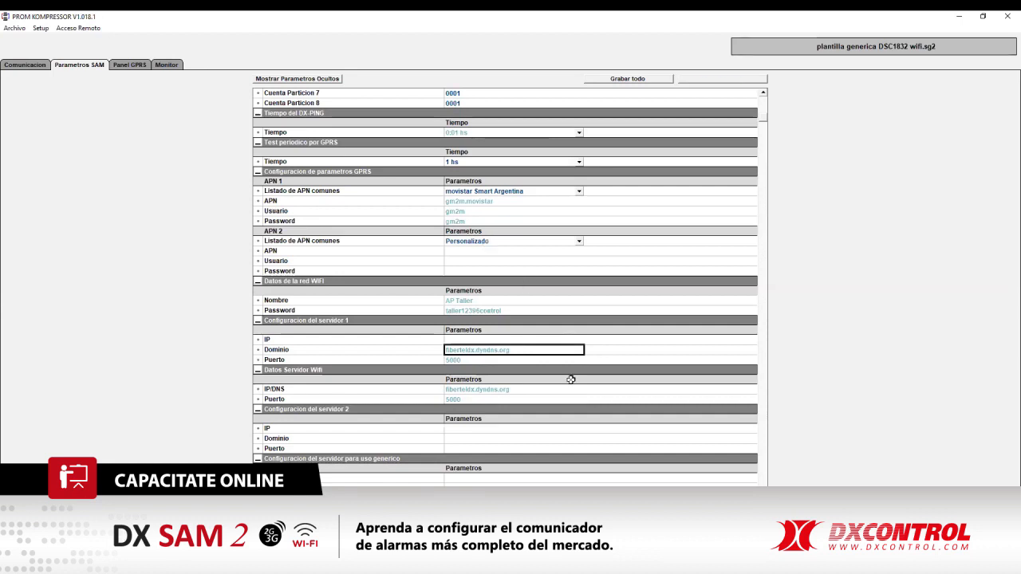
- Set the IP address of server 1 to 15.87.54.96
scroll(571, 374, down, 1)
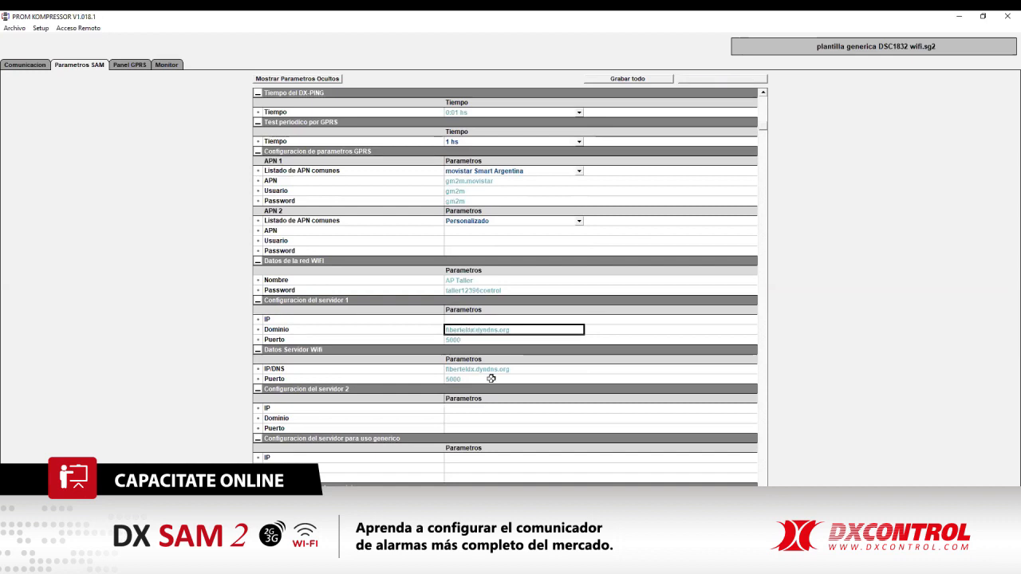
click(495, 321)
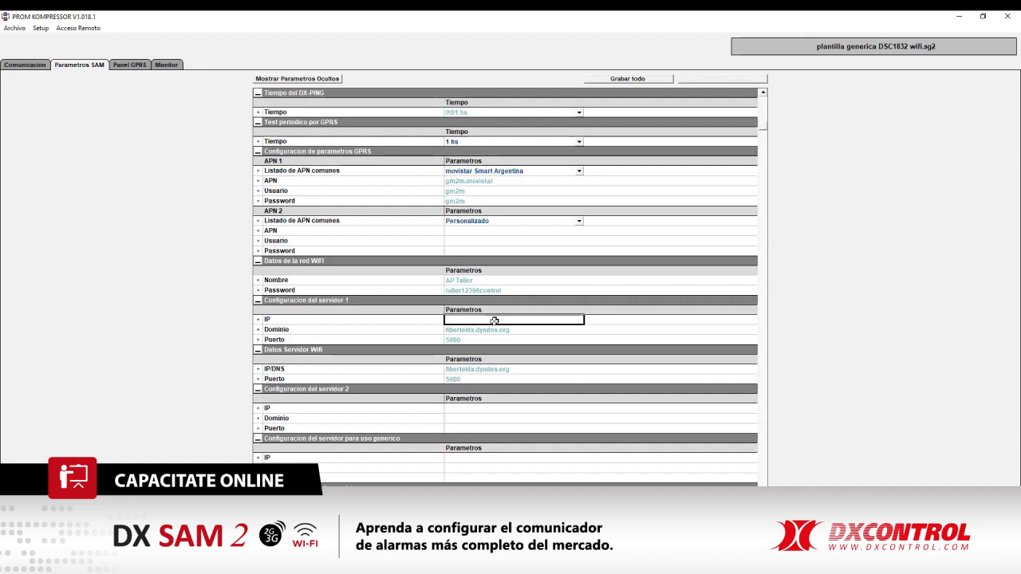
click(494, 320)
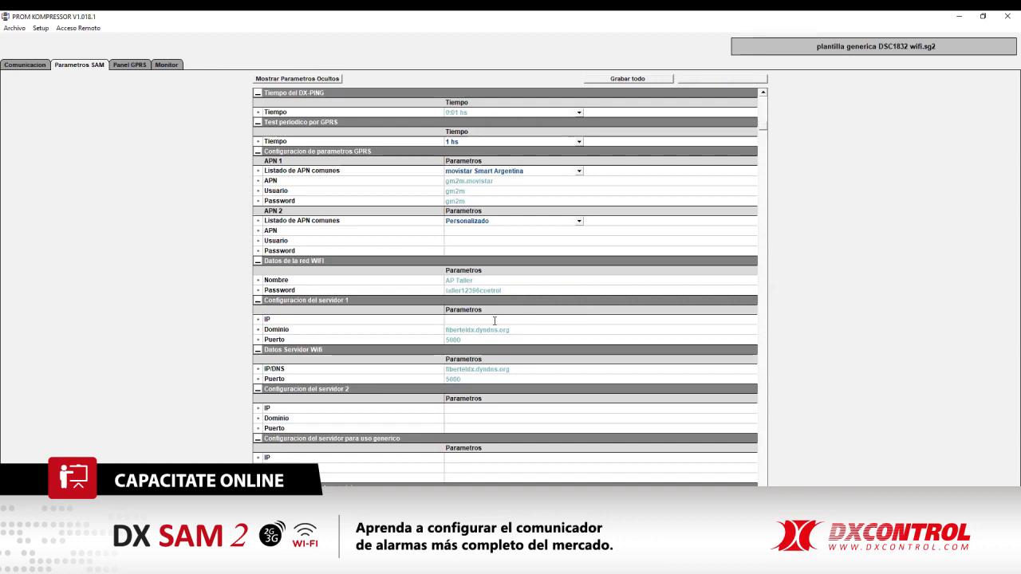
text(15.87.54.96)
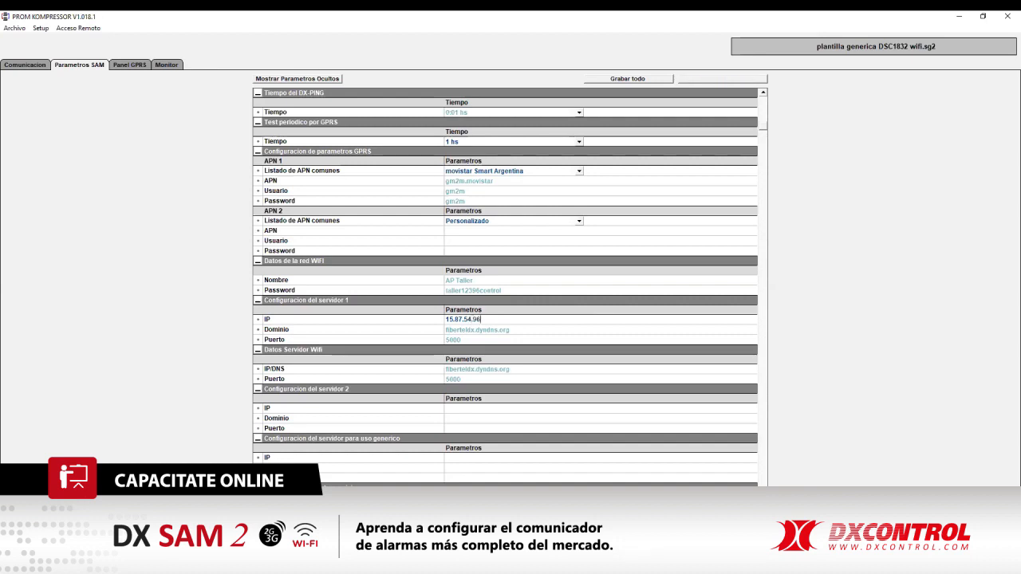
key(Return)
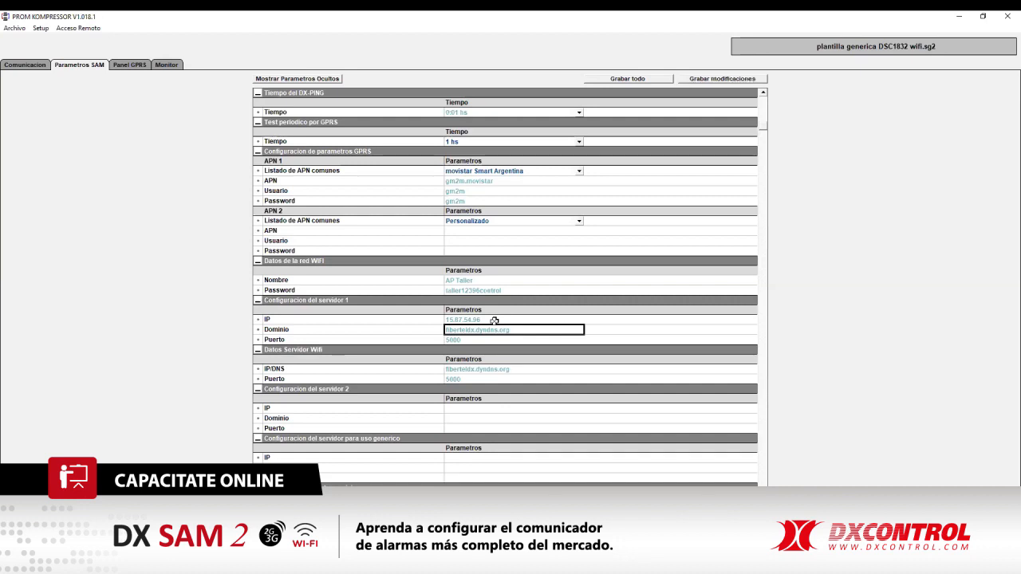
- Clear the IP address of server 1, leaving its domain and port in place
scroll(495, 321, down, 1)
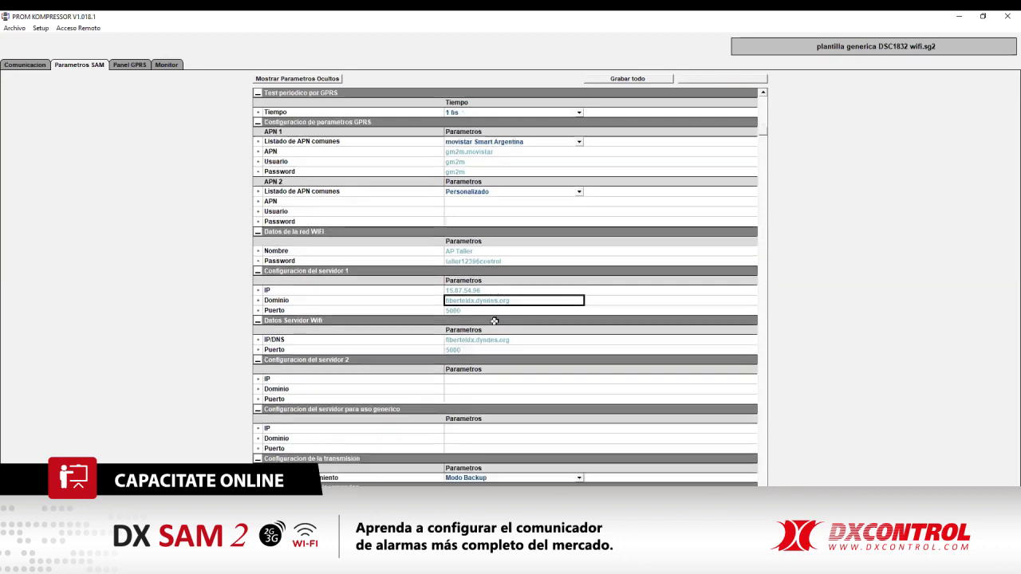
scroll(492, 322, down, 3)
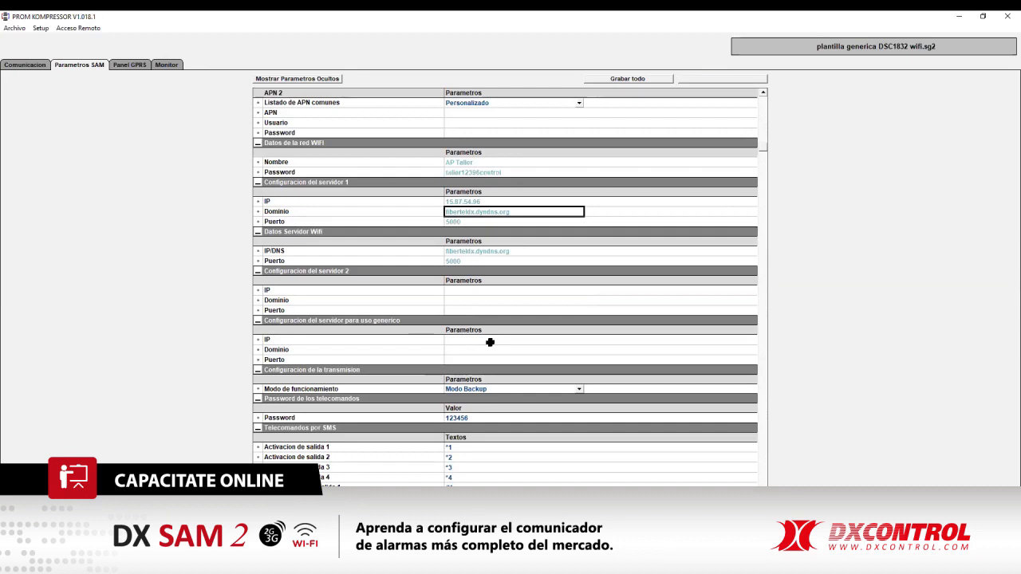
click(508, 202)
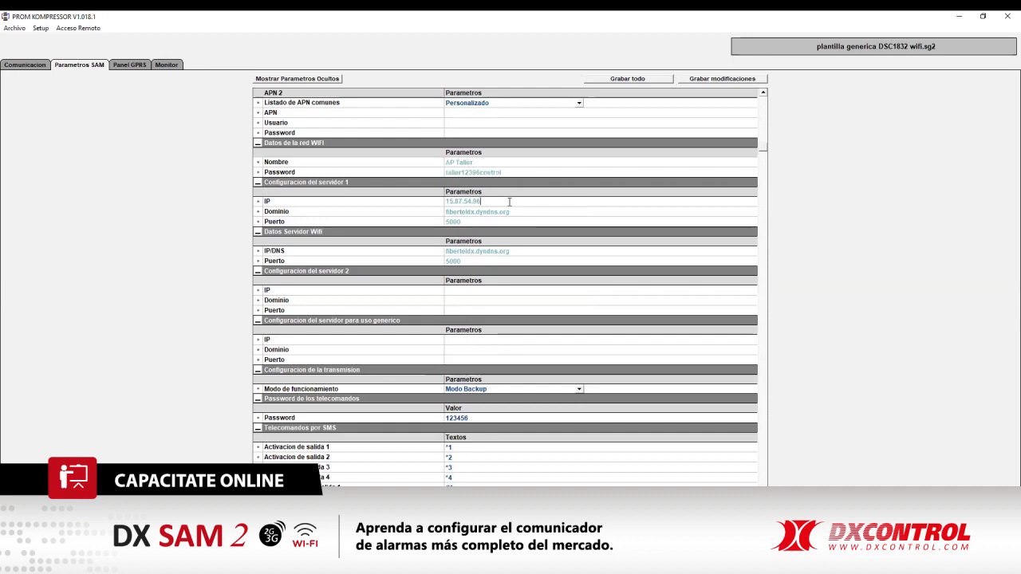
double_click(509, 202)
key(BackSpace)
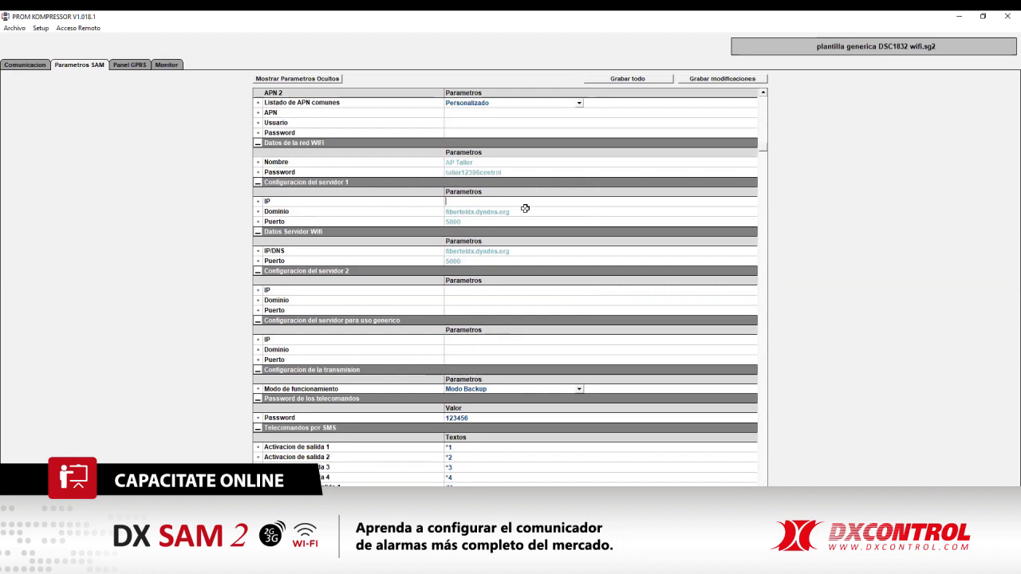
drag(342, 292, 500, 348)
click(508, 347)
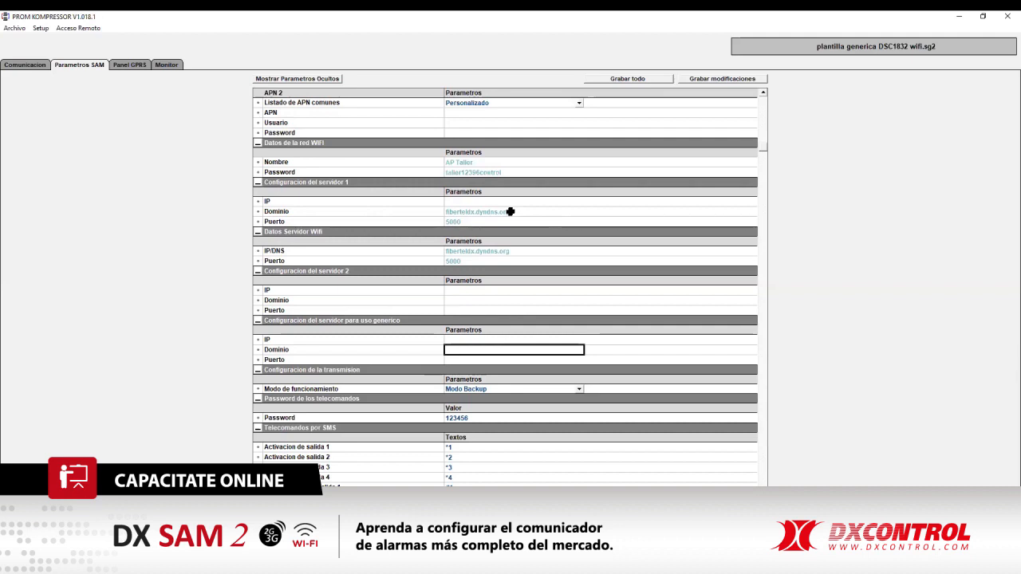
drag(524, 203, 528, 306)
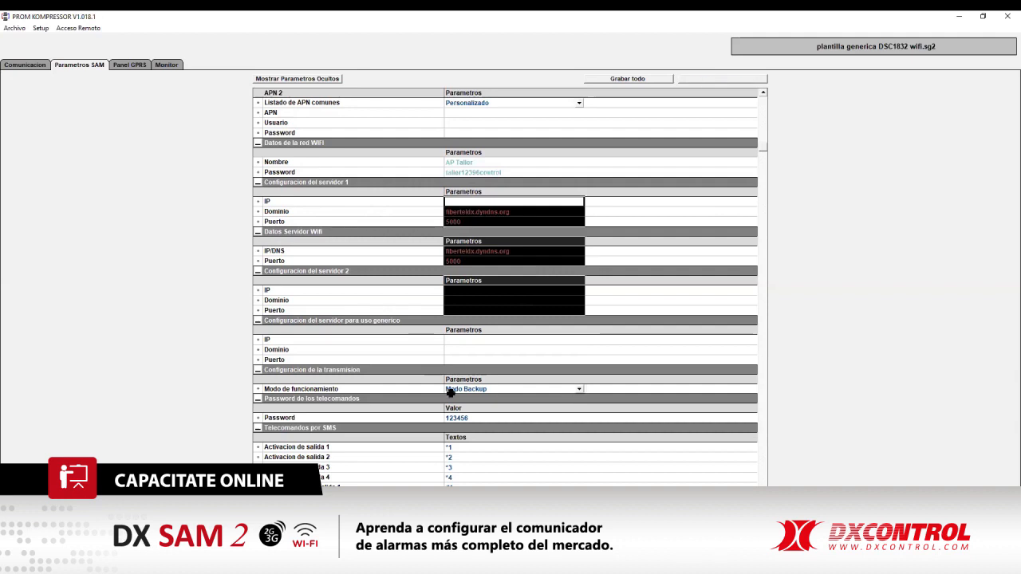
- Review the operating mode options of the transmission configuration, keeping Modo Backup
click(363, 391)
click(482, 387)
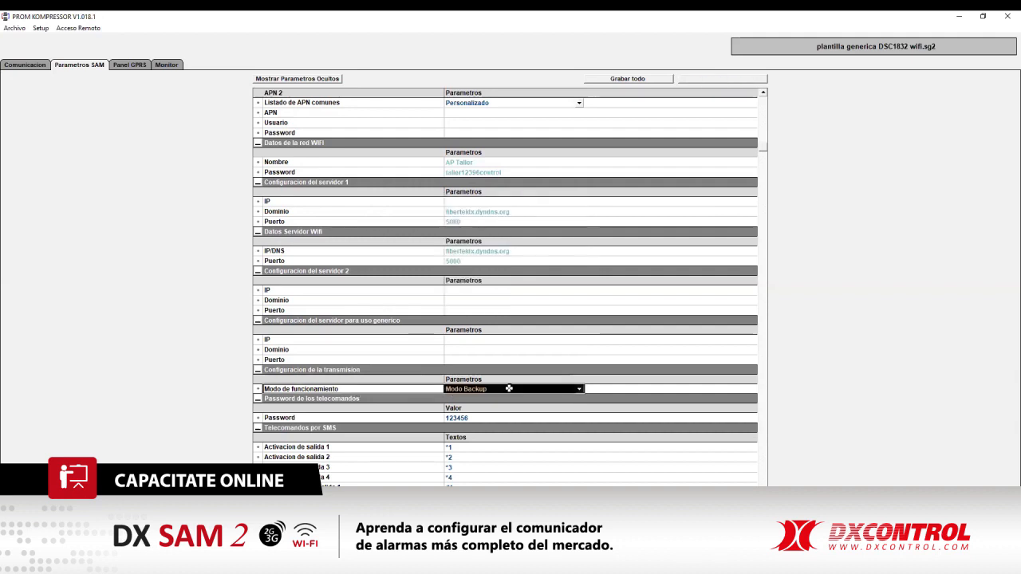
drag(655, 388, 657, 388)
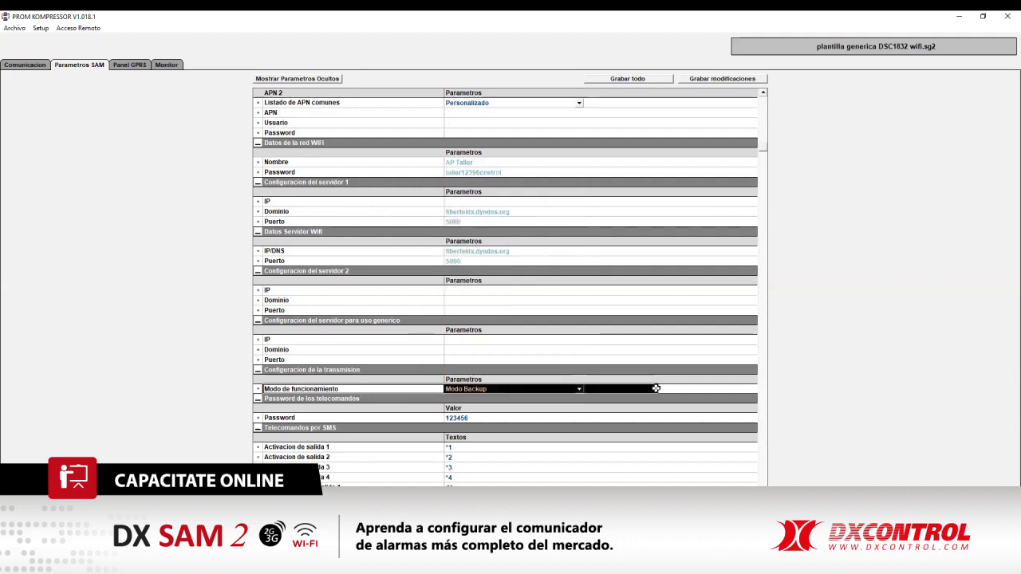
click(579, 390)
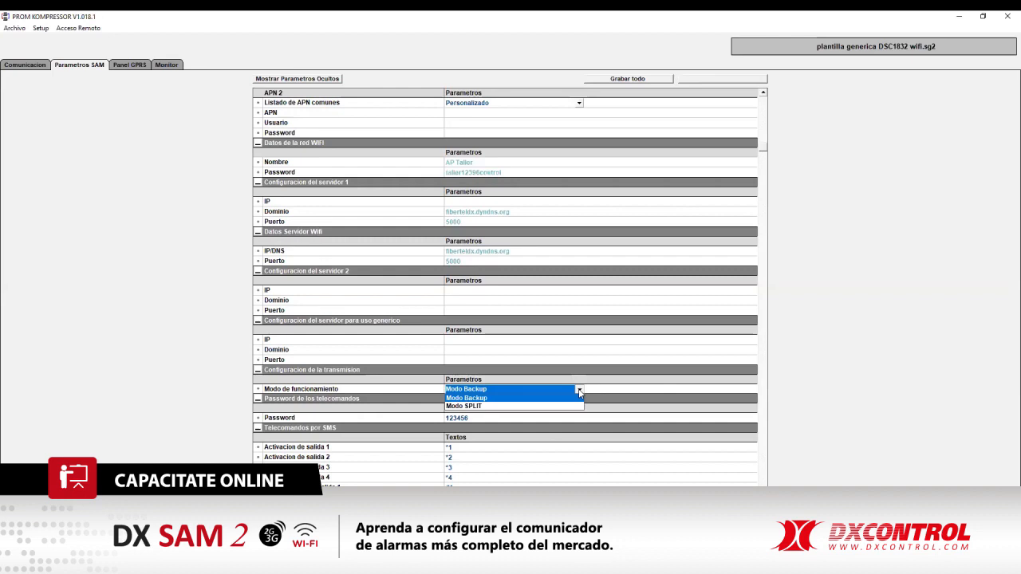
click(573, 398)
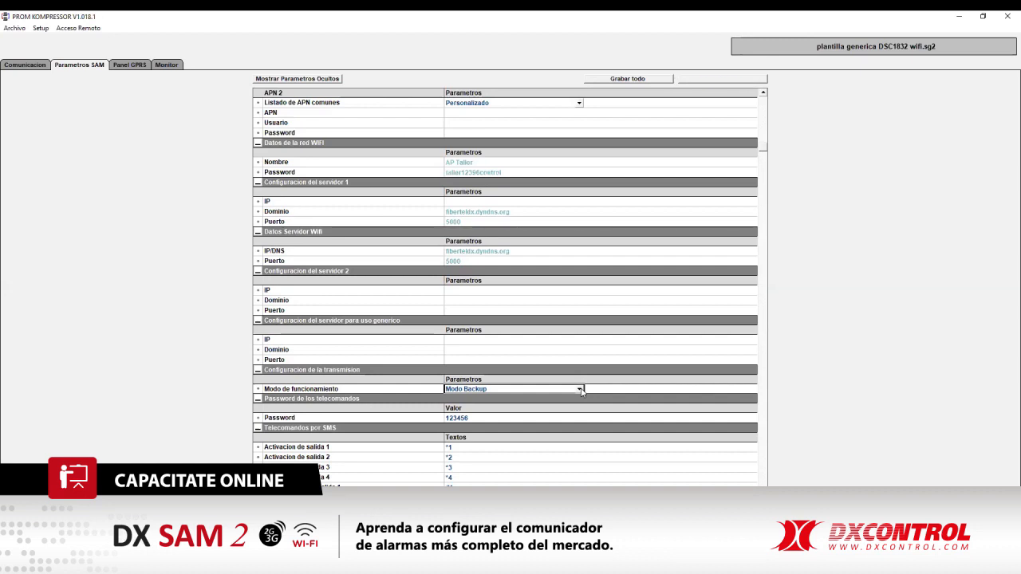
- Switch the transmission's operating mode to Modo SPLIT
click(579, 389)
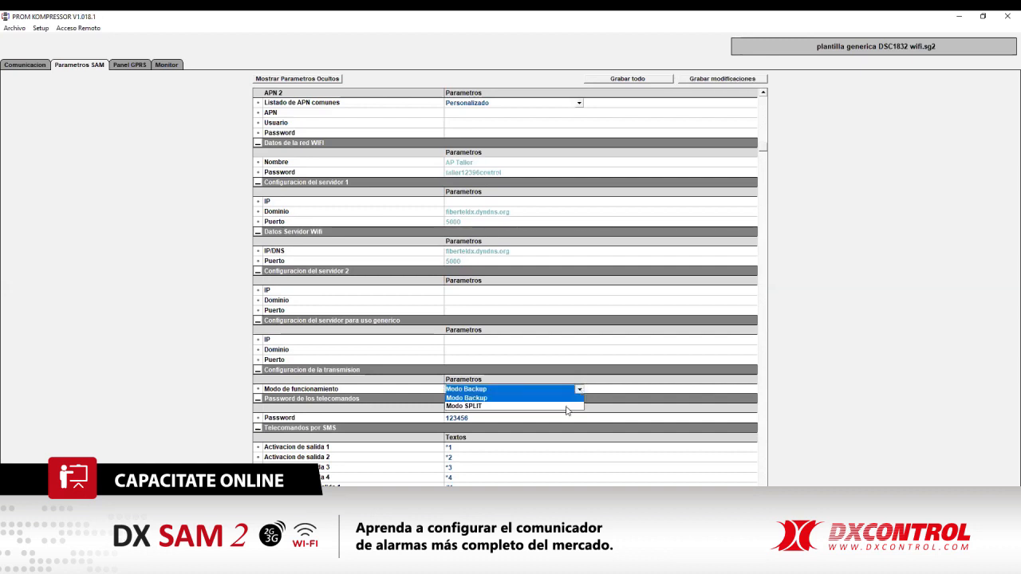
click(566, 410)
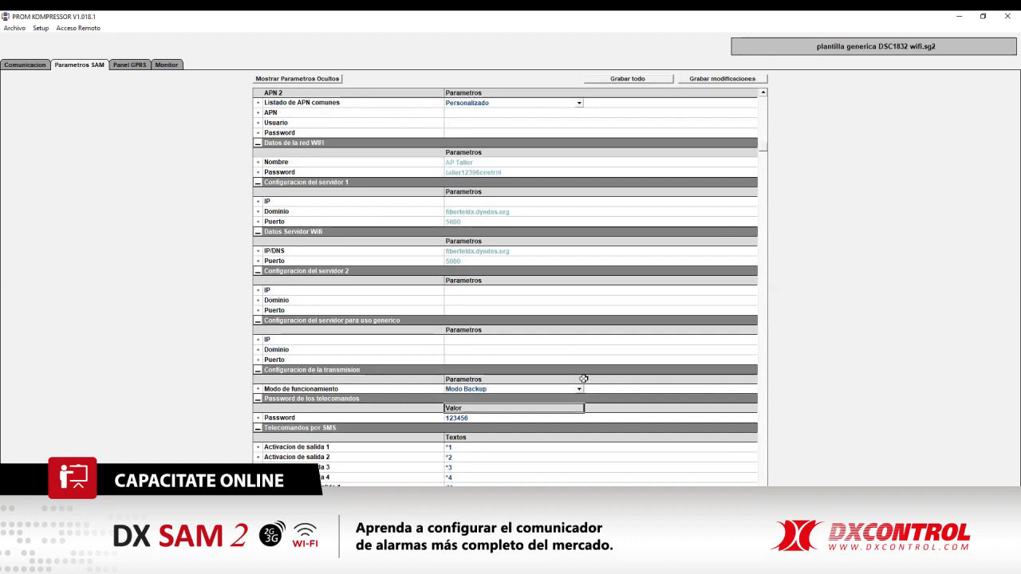
click(581, 390)
click(501, 409)
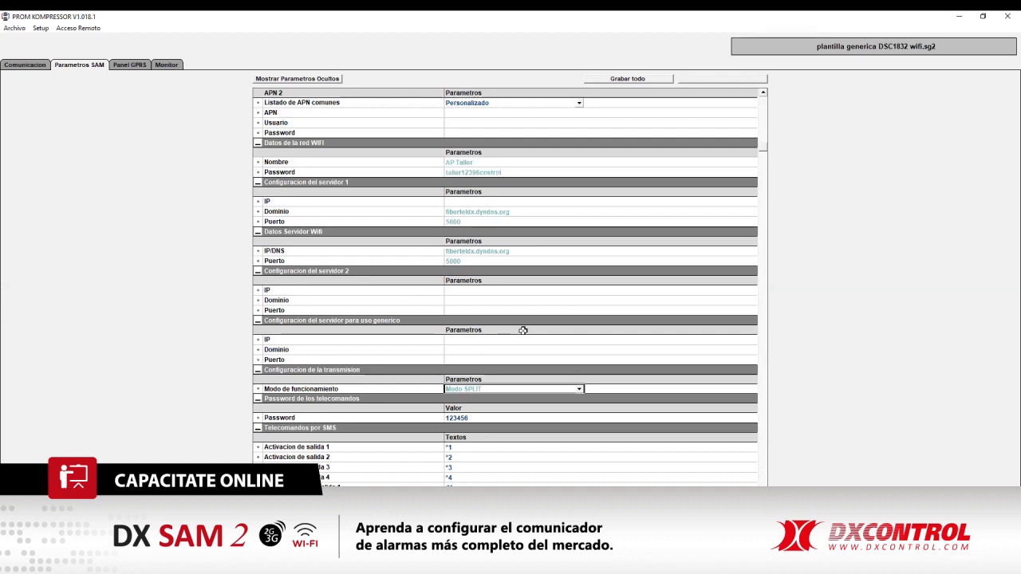
- Set the transmission's operating mode back to Modo Backup
click(580, 389)
click(526, 398)
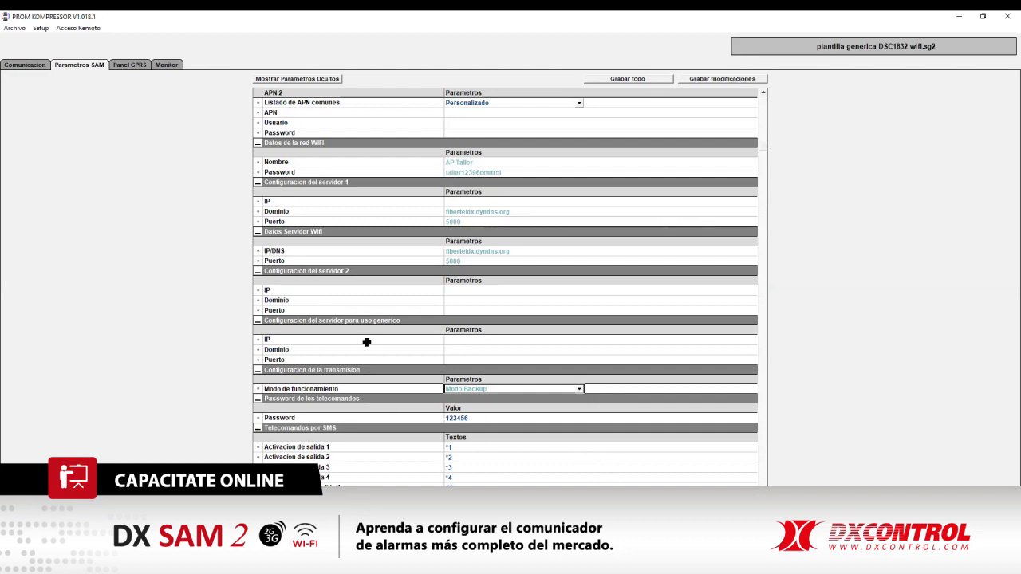
drag(364, 323, 468, 328)
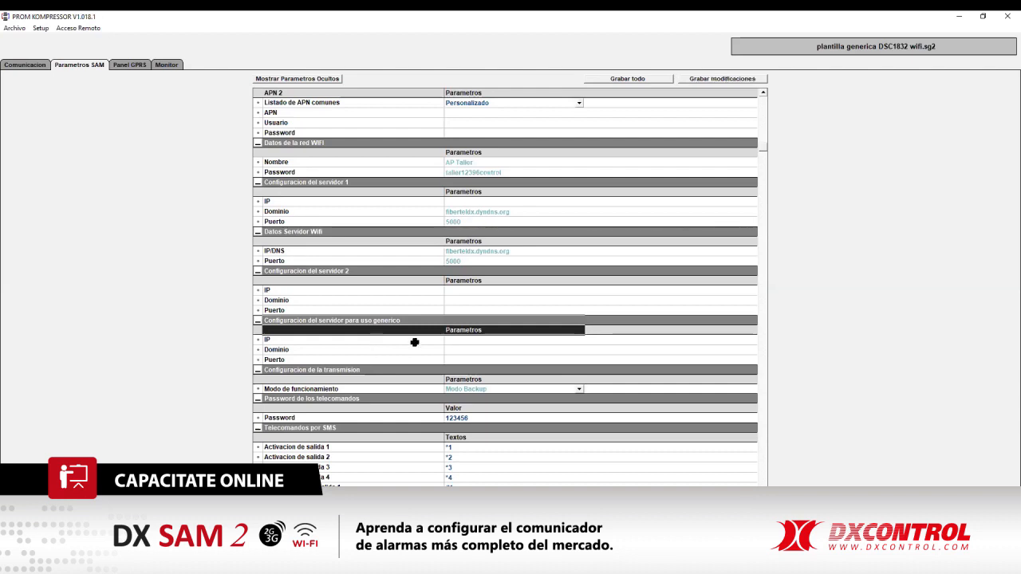
click(466, 341)
click(463, 350)
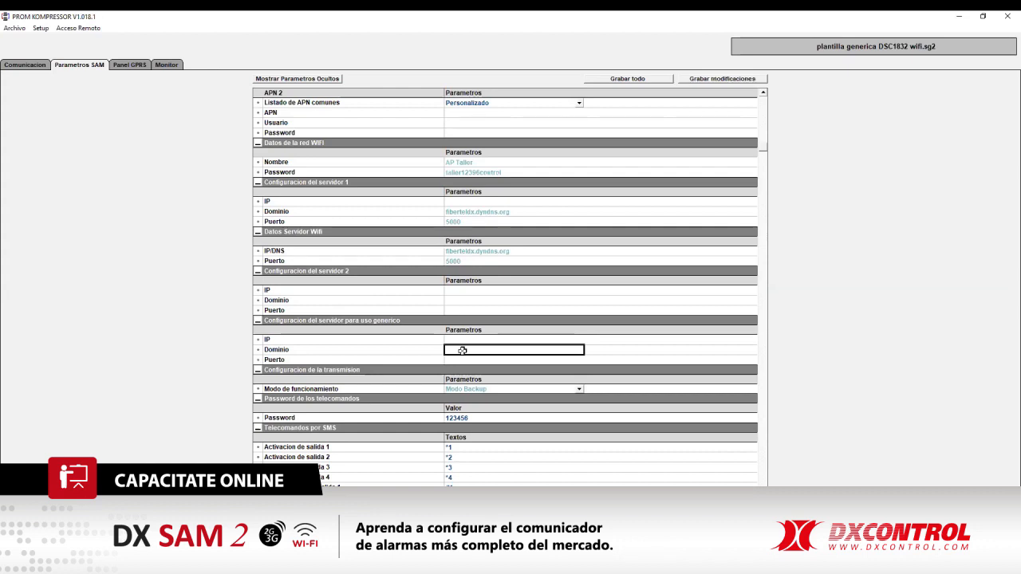
- Examine the remote-command password and the SMS command texts for output activation, output deactivation, panic and status query
scroll(497, 294, down, 3)
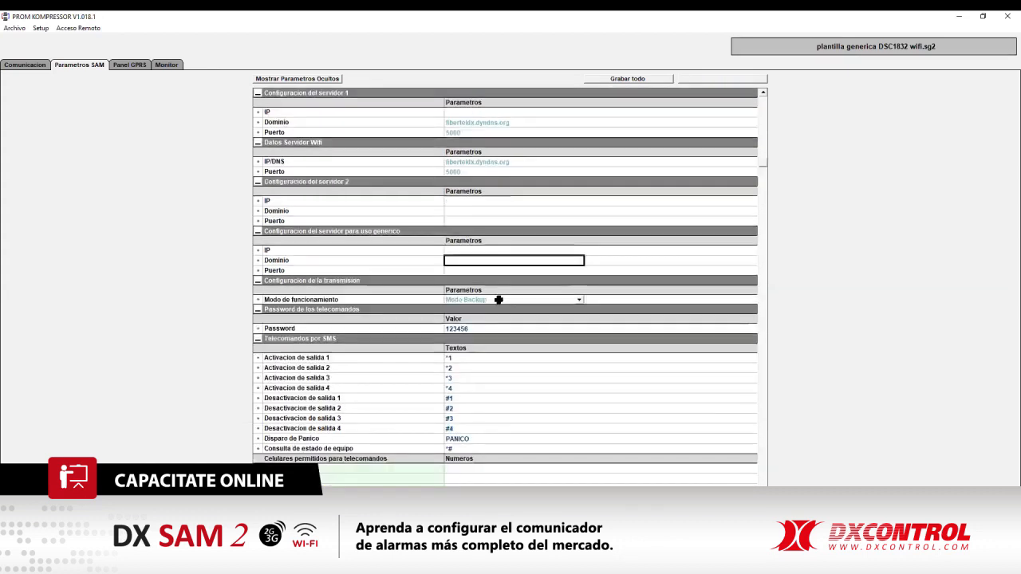
scroll(498, 307, down, 4)
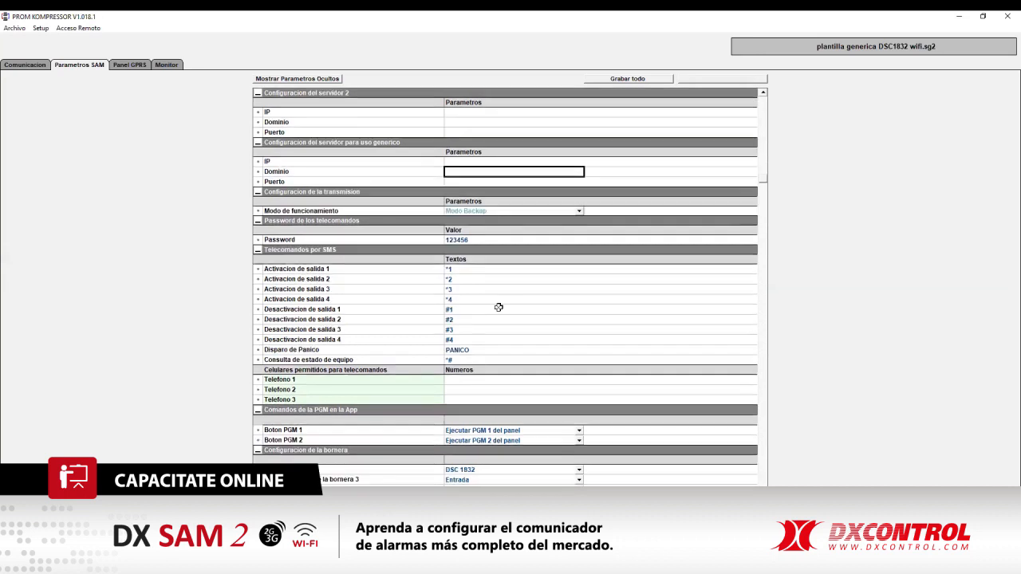
scroll(499, 308, down, 1)
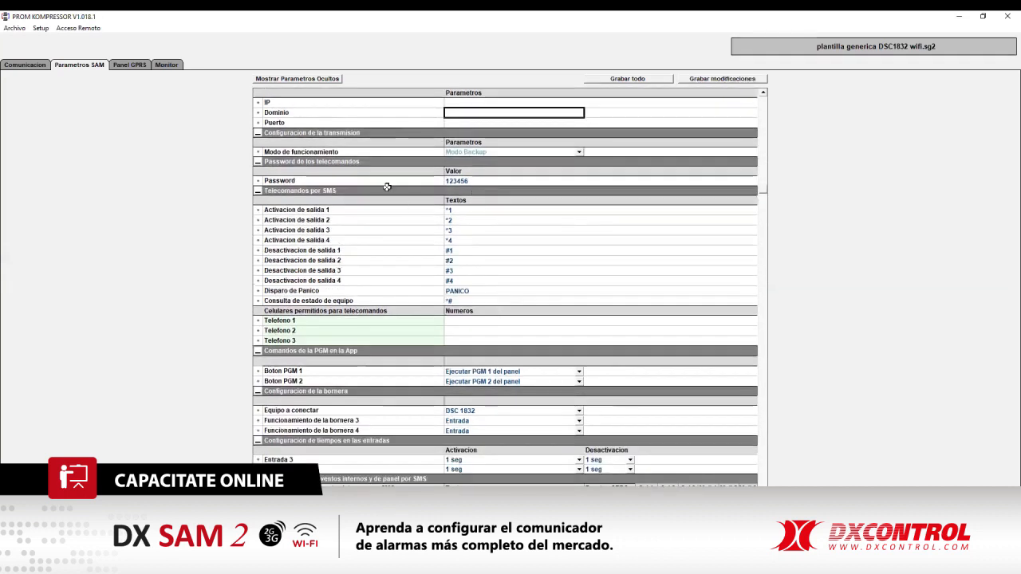
click(477, 180)
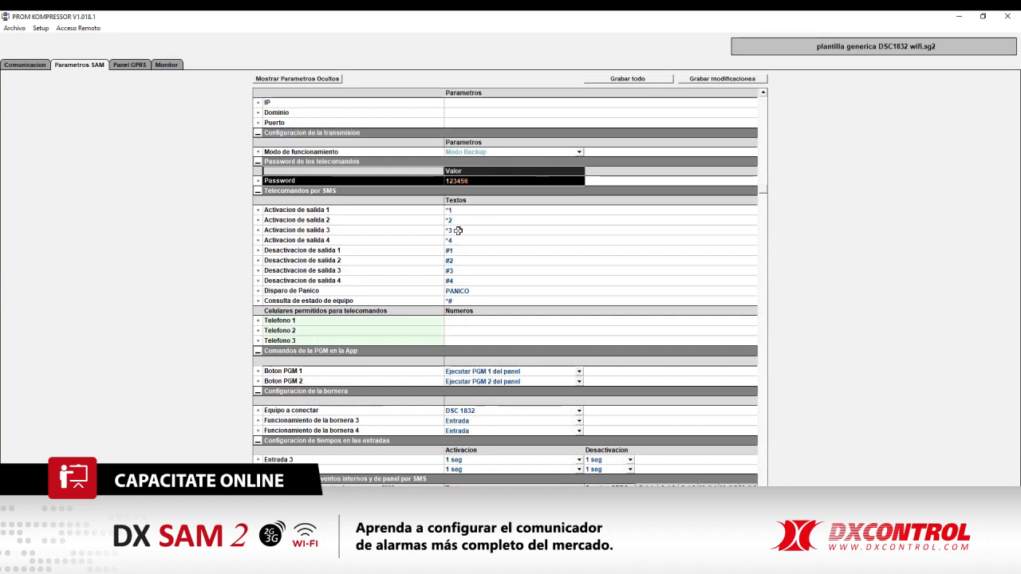
click(474, 230)
drag(478, 240, 479, 255)
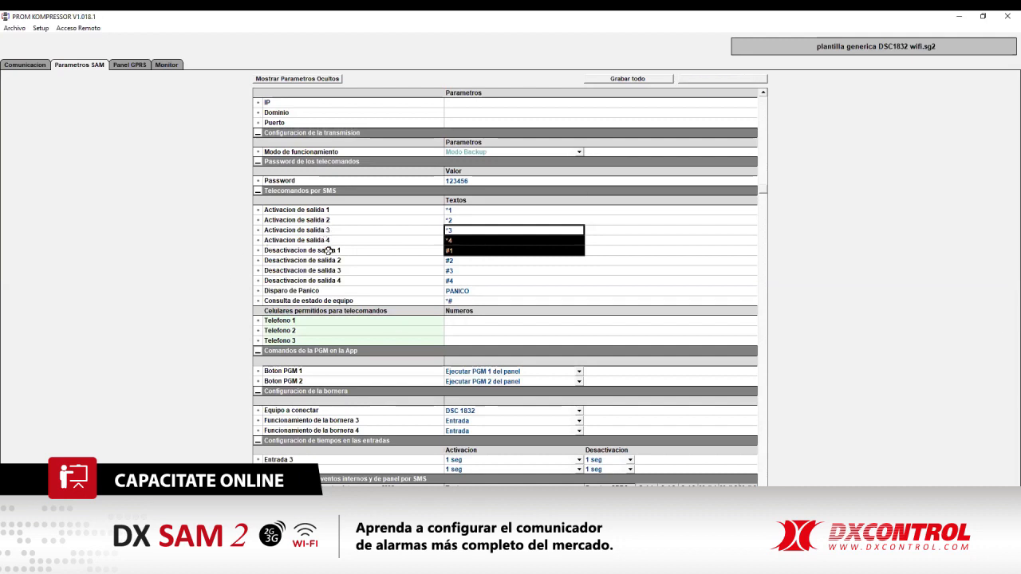
click(420, 293)
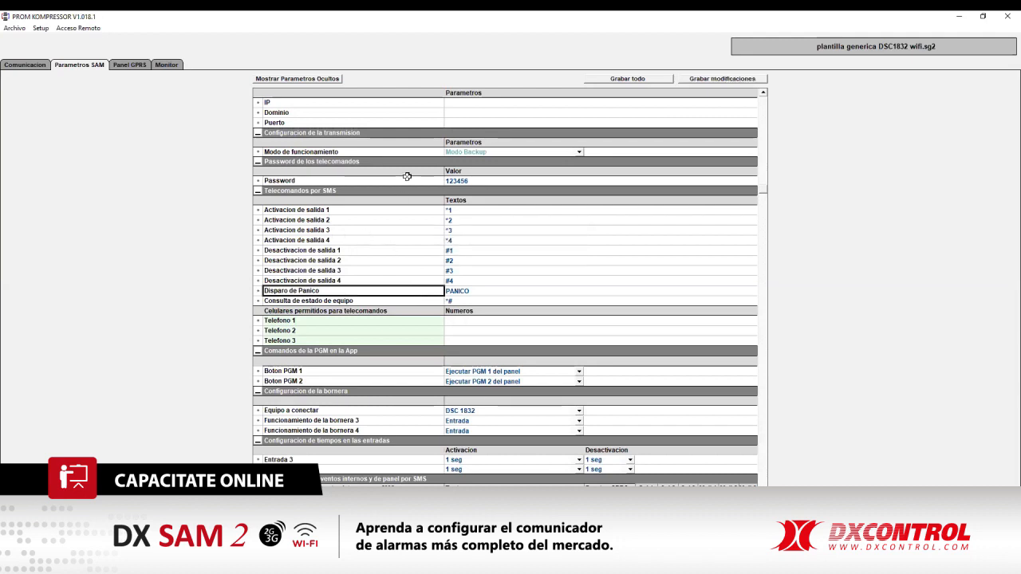
drag(405, 177, 518, 175)
click(519, 184)
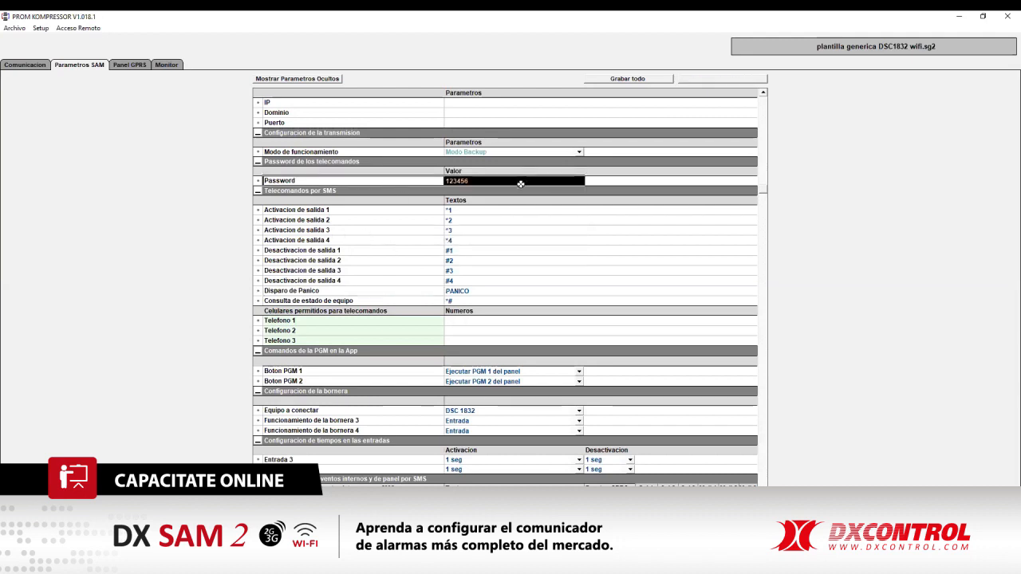
drag(358, 239, 451, 239)
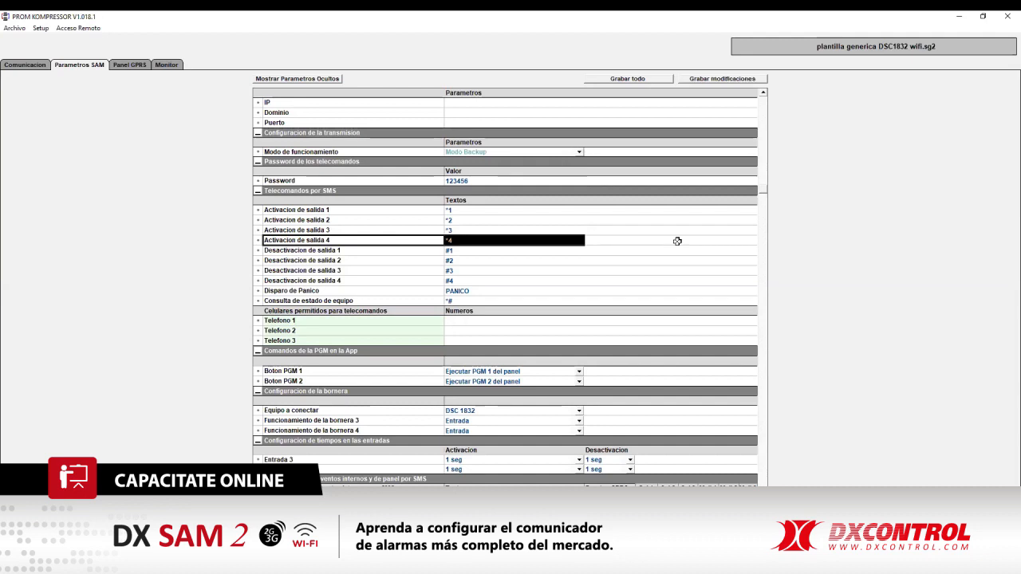
click(472, 182)
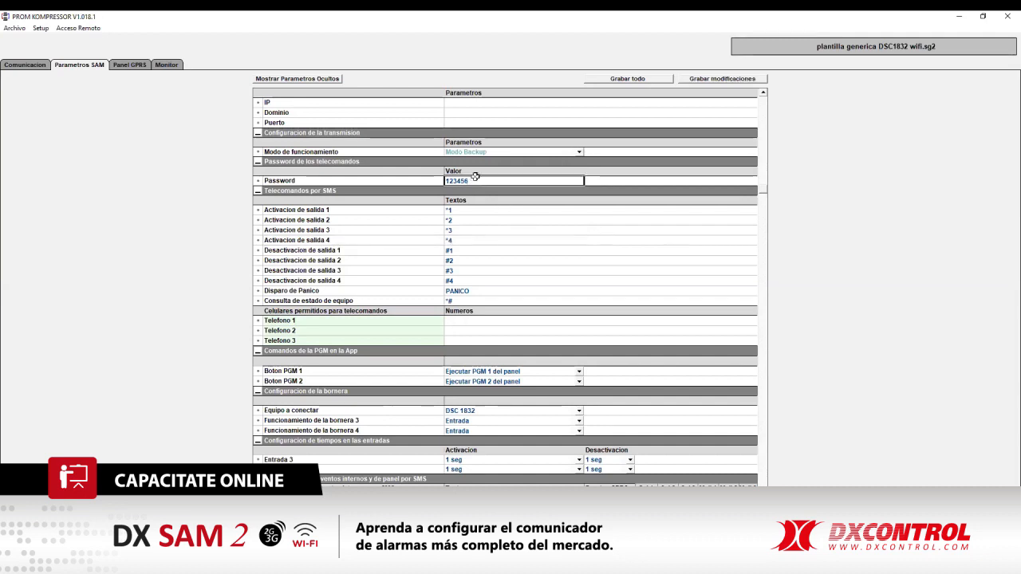
click(467, 239)
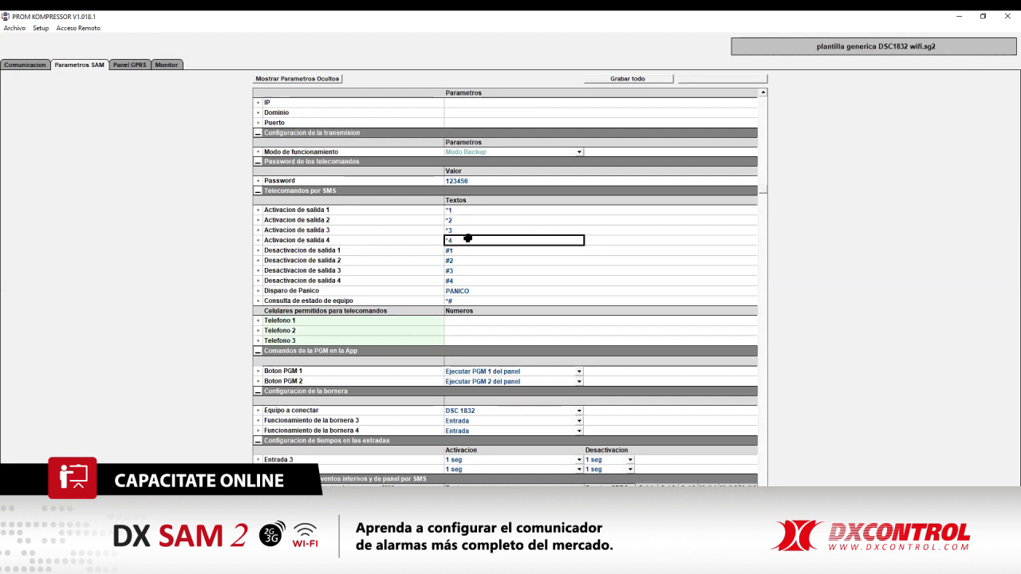
- Examine the three phone entries allowed for remote commands together with the SMS command texts
scroll(467, 239, down, 2)
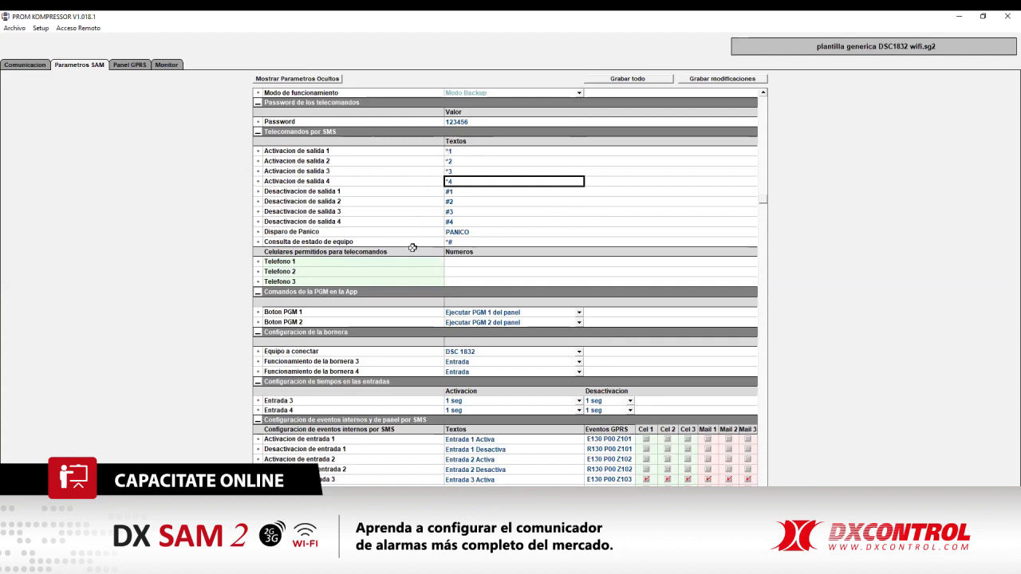
click(501, 263)
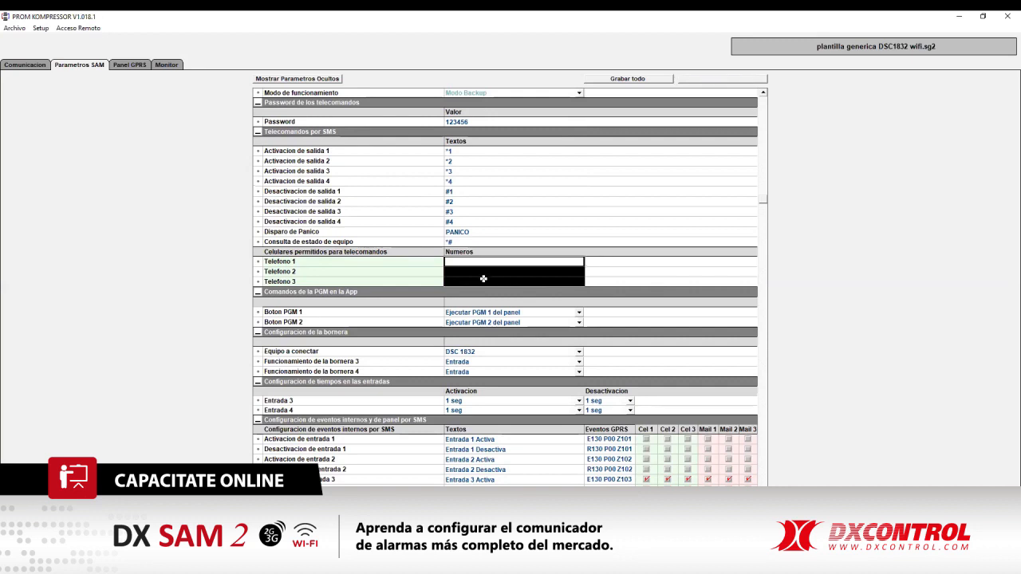
click(486, 270)
drag(455, 142, 452, 228)
click(534, 194)
click(498, 263)
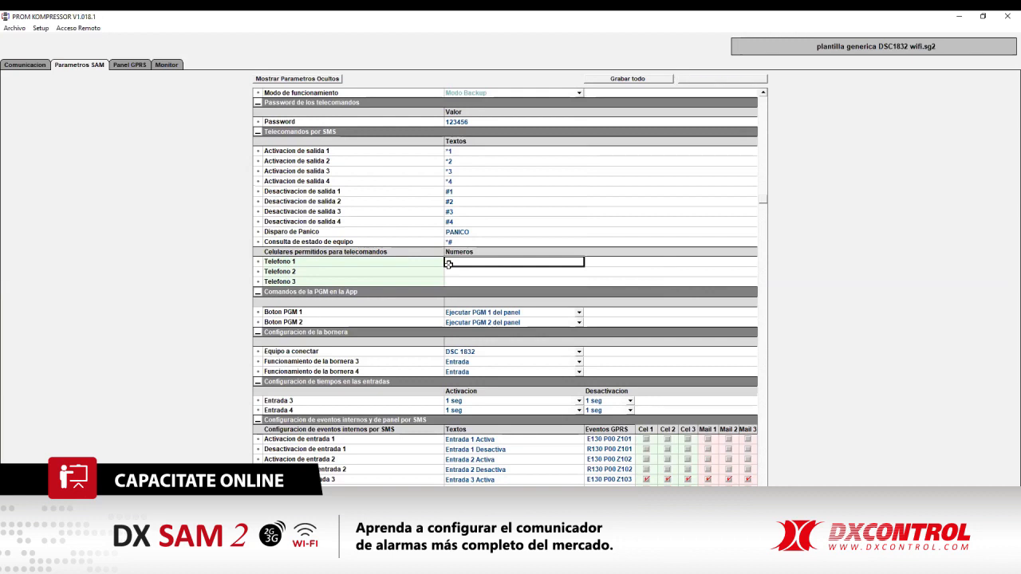
drag(479, 275, 480, 286)
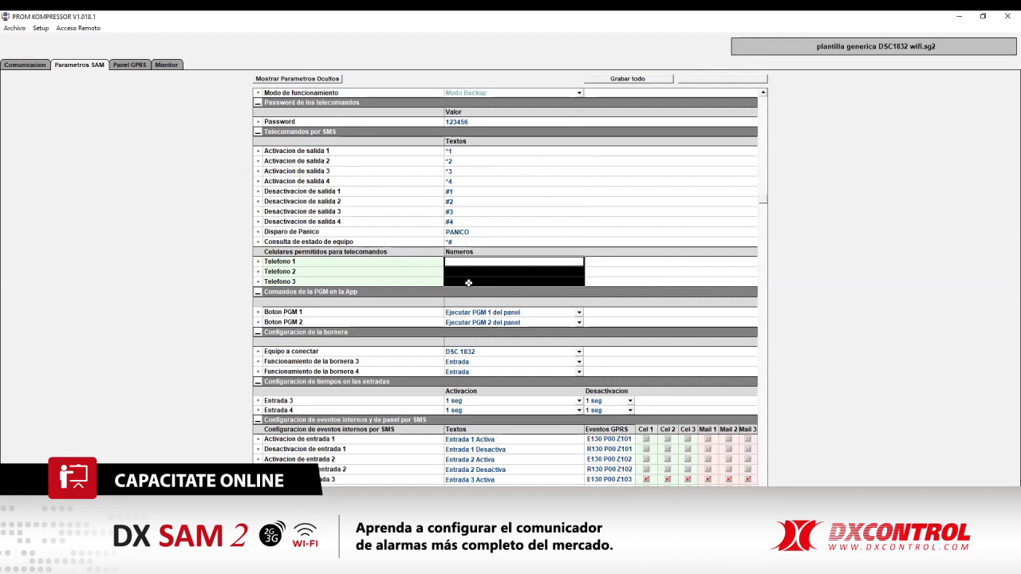
drag(482, 262, 529, 278)
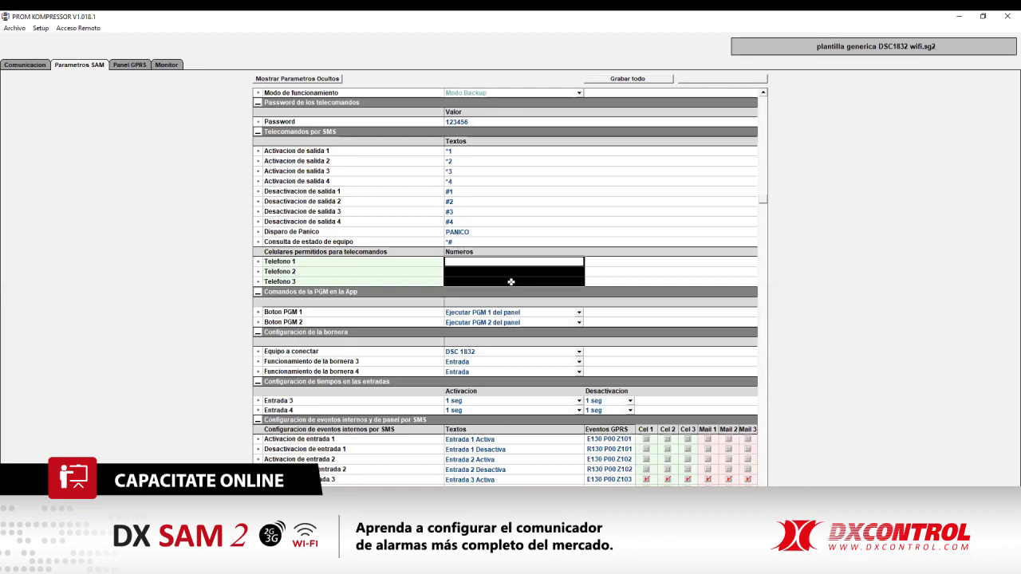
- Enter a sample phone number for Telefono 1 in the phones allowed for remote commands, and clear it again
click(565, 263)
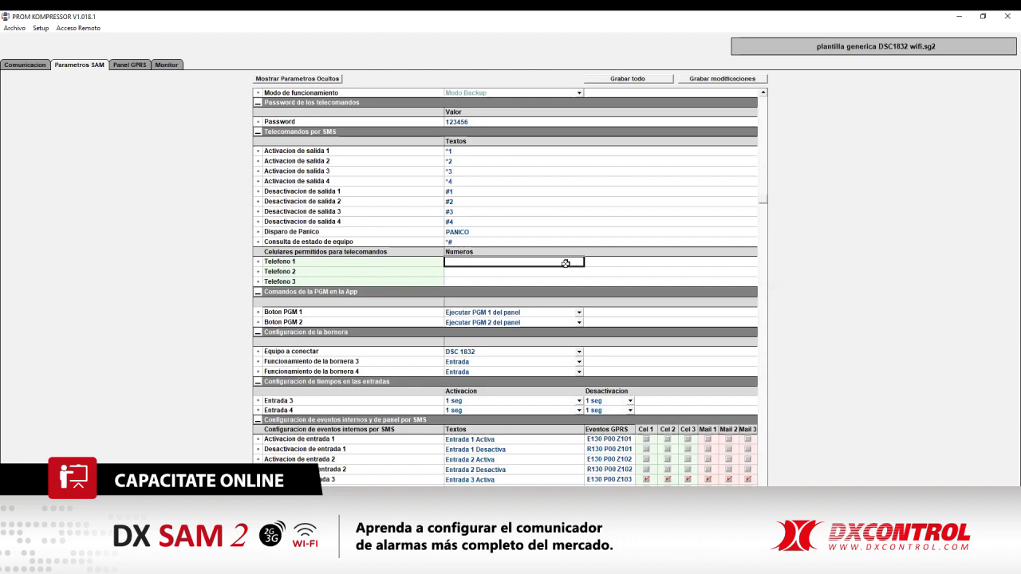
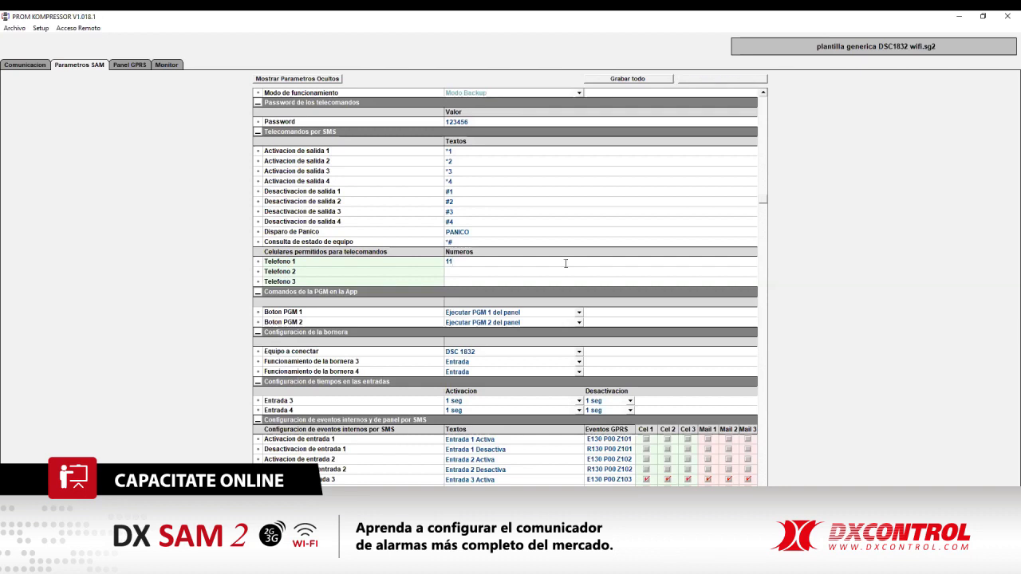
key(Return)
key(BackSpace)
key(BackSpace)
key(BackSpace)
key(BackSpace)
key(BackSpace)
key(BackSpace)
key(BackSpace)
key(BackSpace)
key(BackSpace)
key(BackSpace)
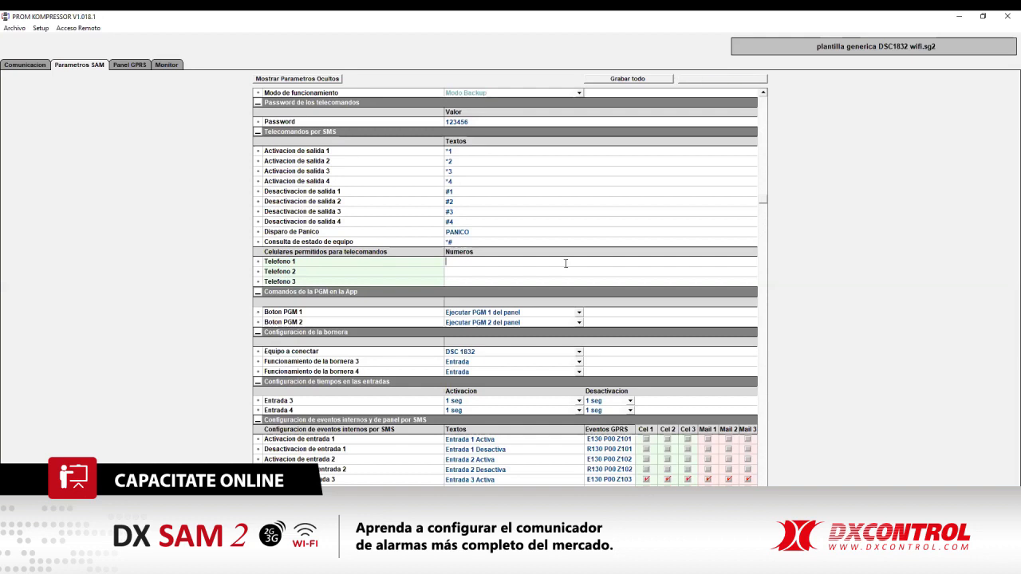
click(415, 263)
drag(415, 262, 495, 280)
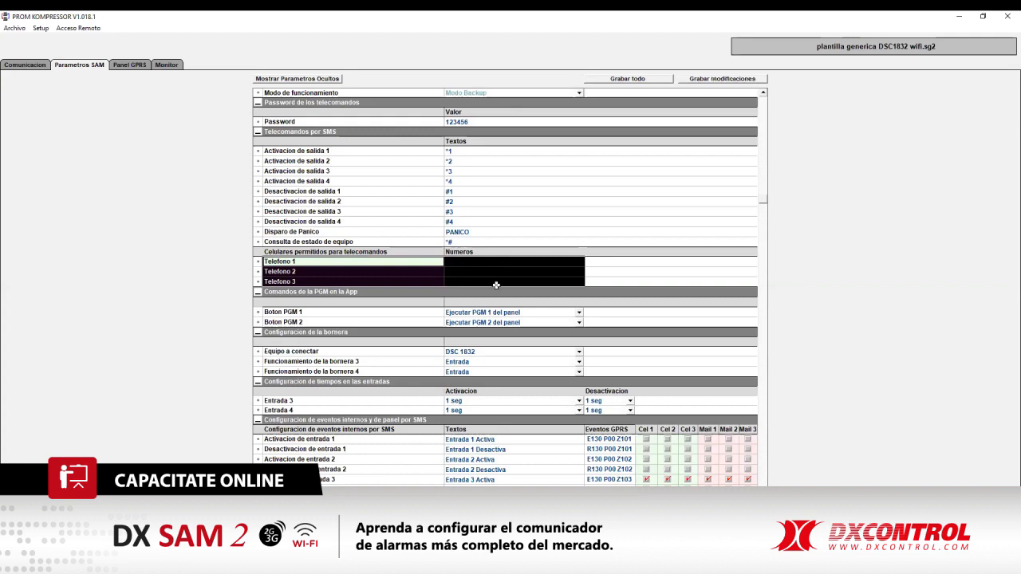
- Examine the three phone entries allowed for remote commands and the app commands assigned to Boton PGM 1 and Boton PGM 2
drag(516, 261, 508, 275)
drag(408, 262, 545, 275)
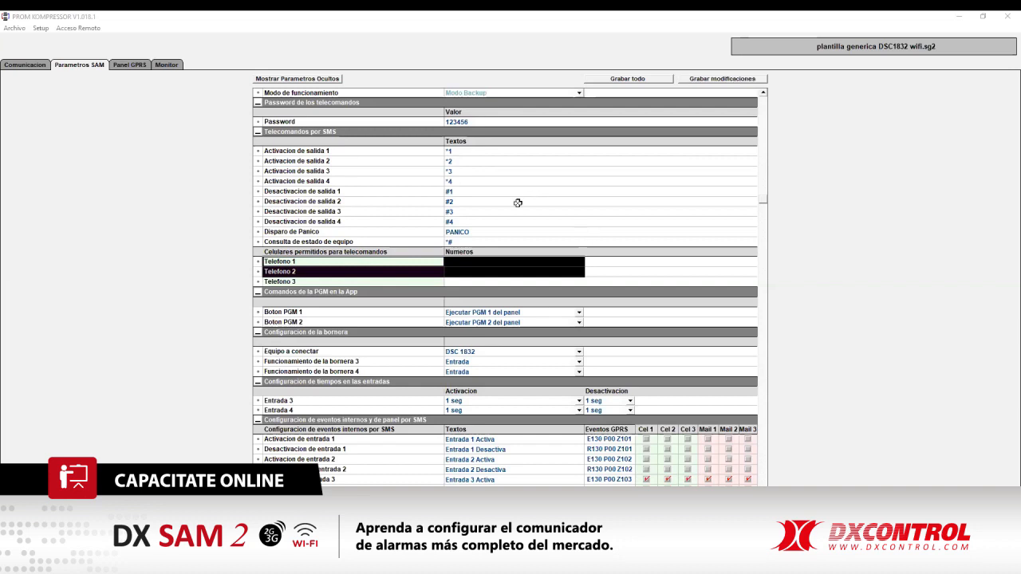
scroll(508, 221, down, 1)
scroll(508, 220, down, 1)
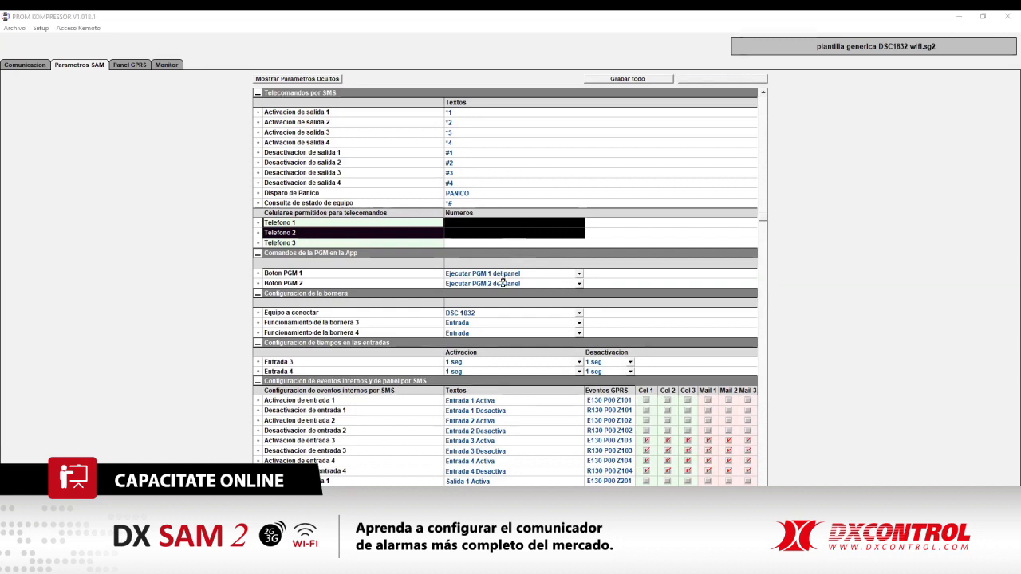
scroll(506, 283, down, 1)
scroll(506, 283, down, 1)
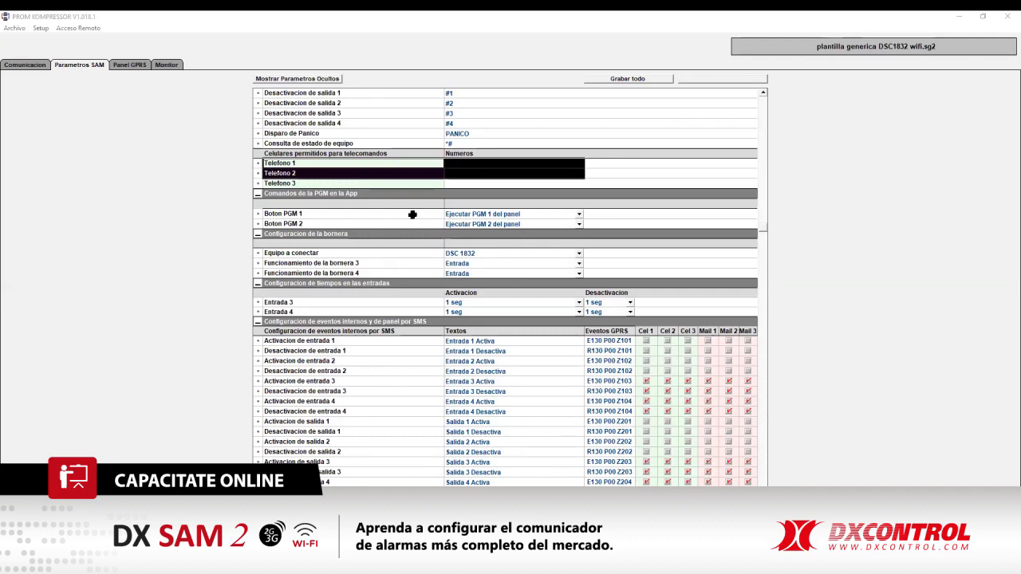
drag(412, 214, 570, 225)
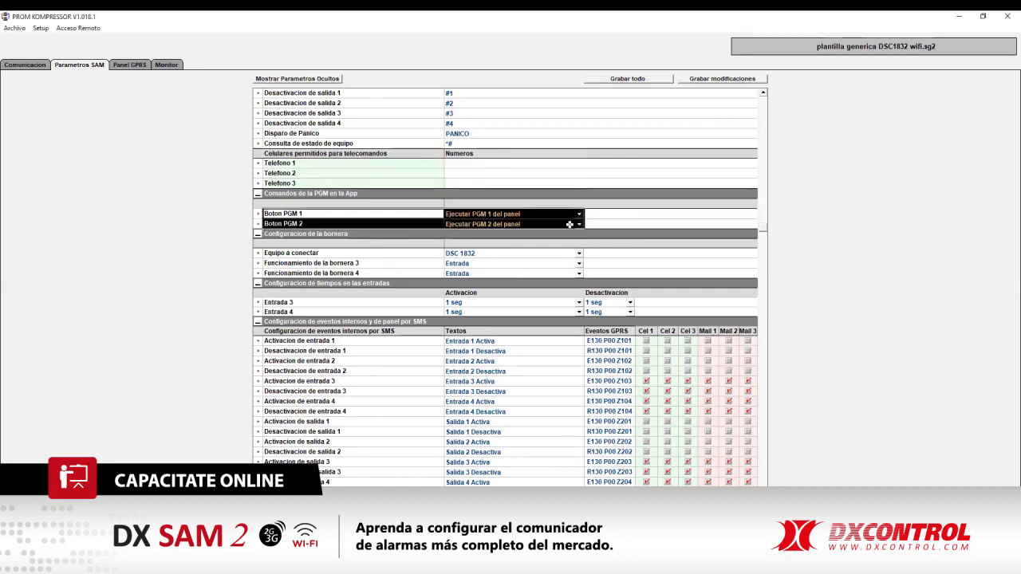
click(614, 225)
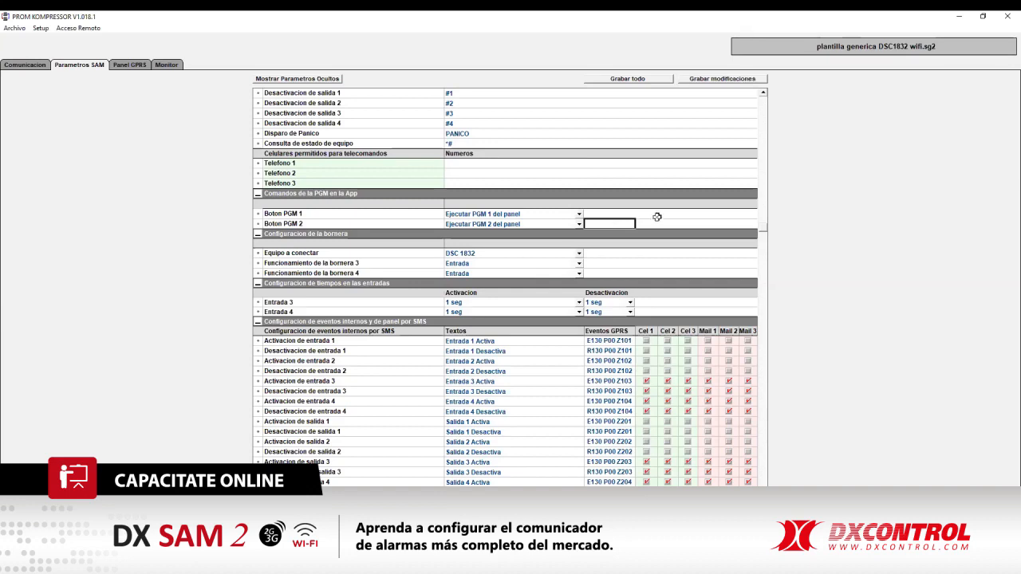
- Set the app command of Boton PGM 1 to Ejecutar Salida del 3 SAM and accept the output notice
click(512, 215)
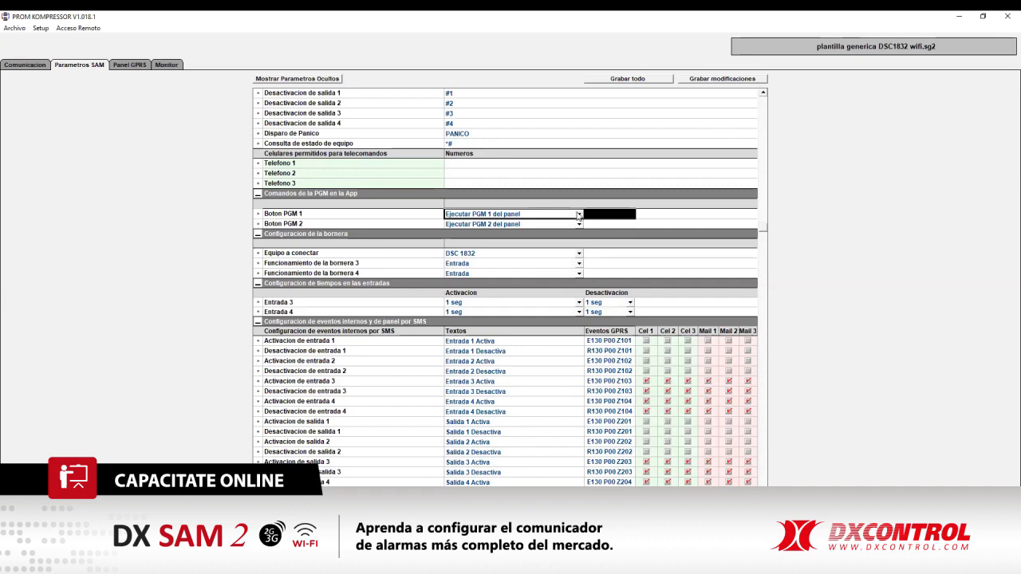
click(580, 214)
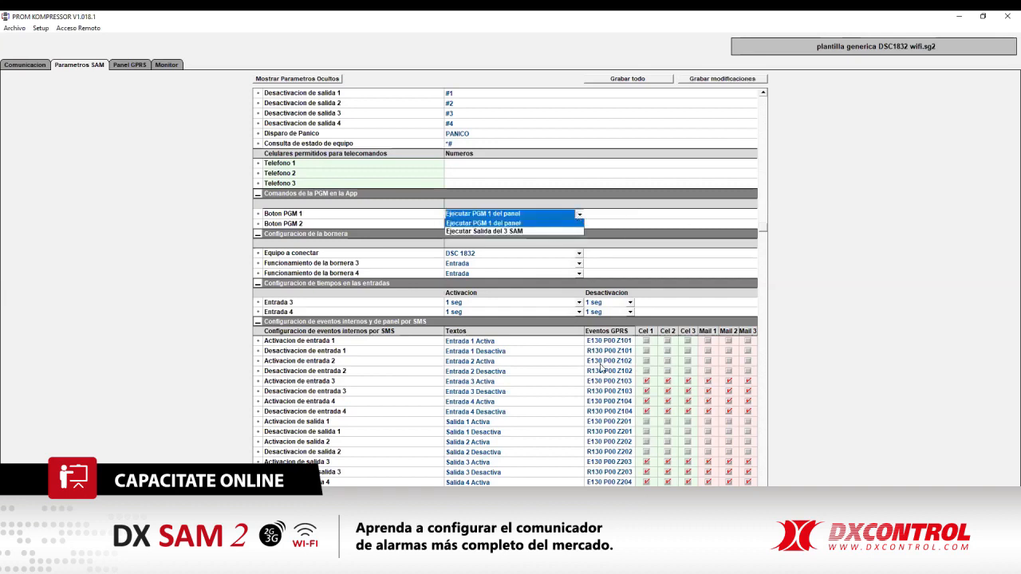
click(549, 232)
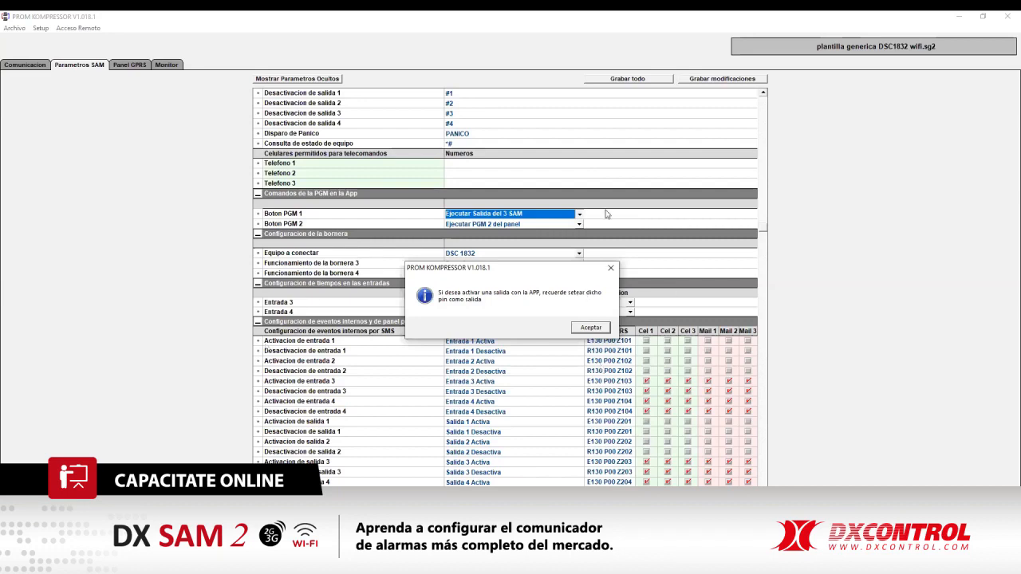
click(592, 334)
click(576, 328)
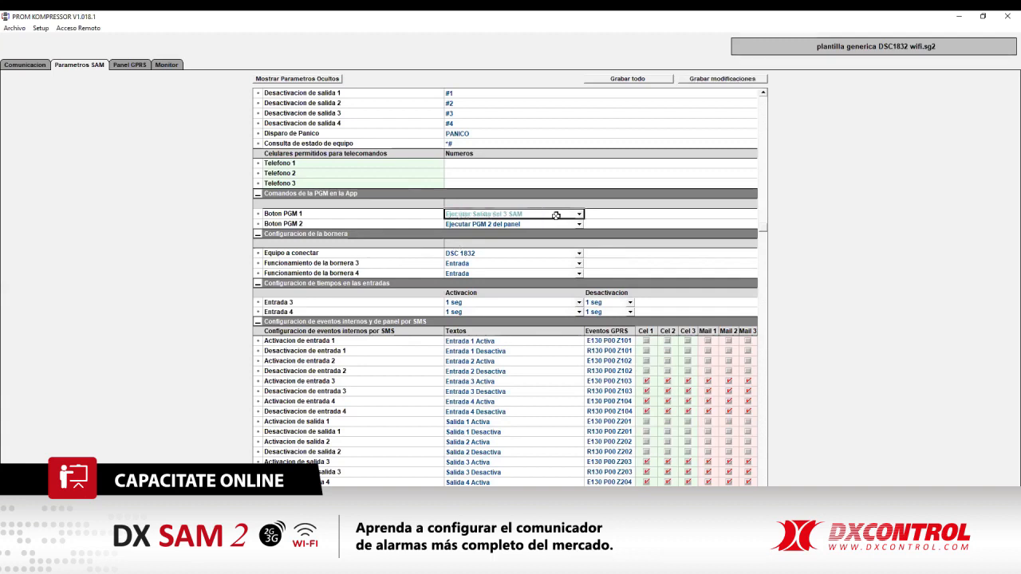
drag(327, 216, 599, 224)
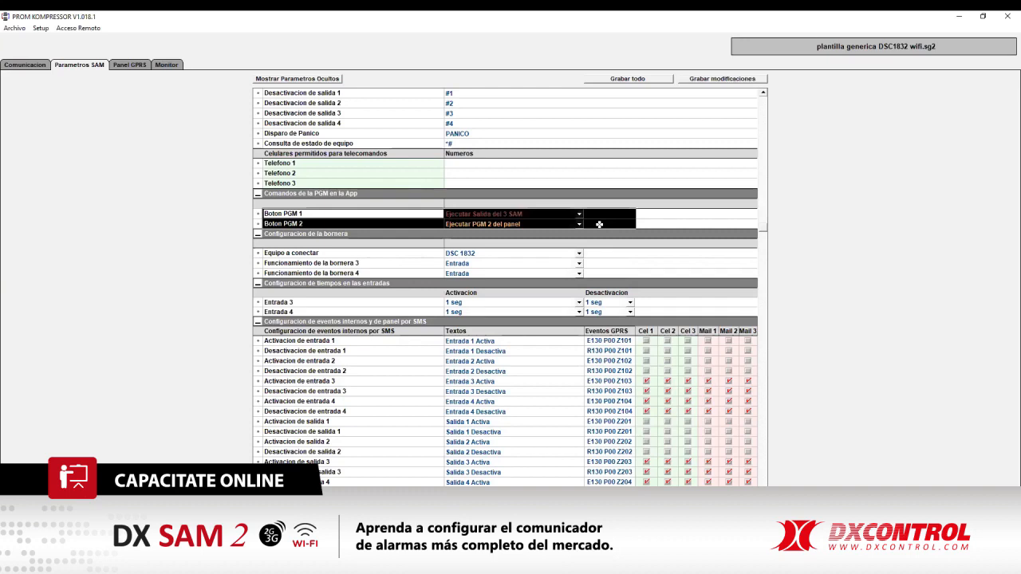
click(607, 216)
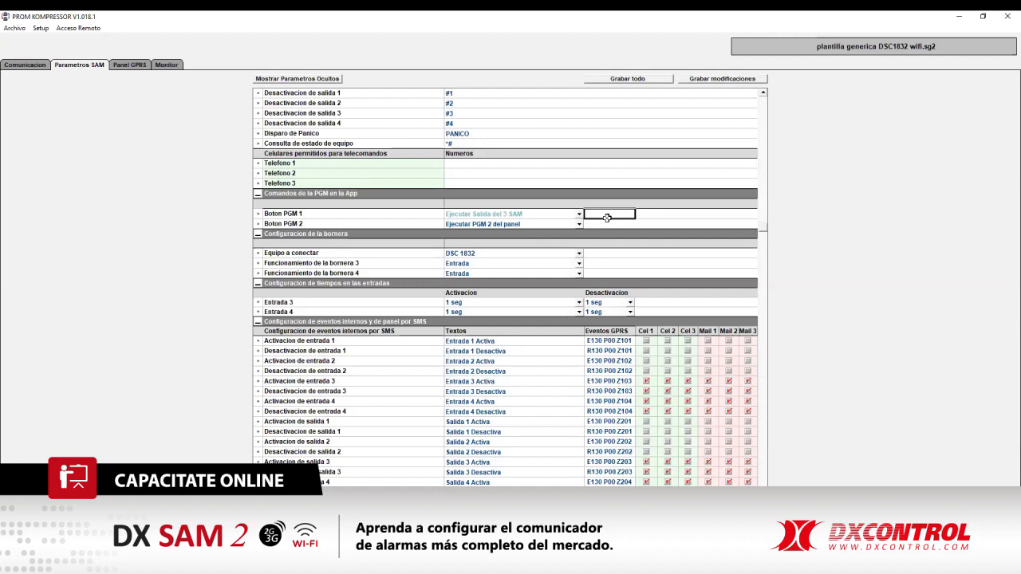
- Set Funcionamiento de la bornera 3 to Salida in the terminal block configuration
drag(362, 263, 590, 271)
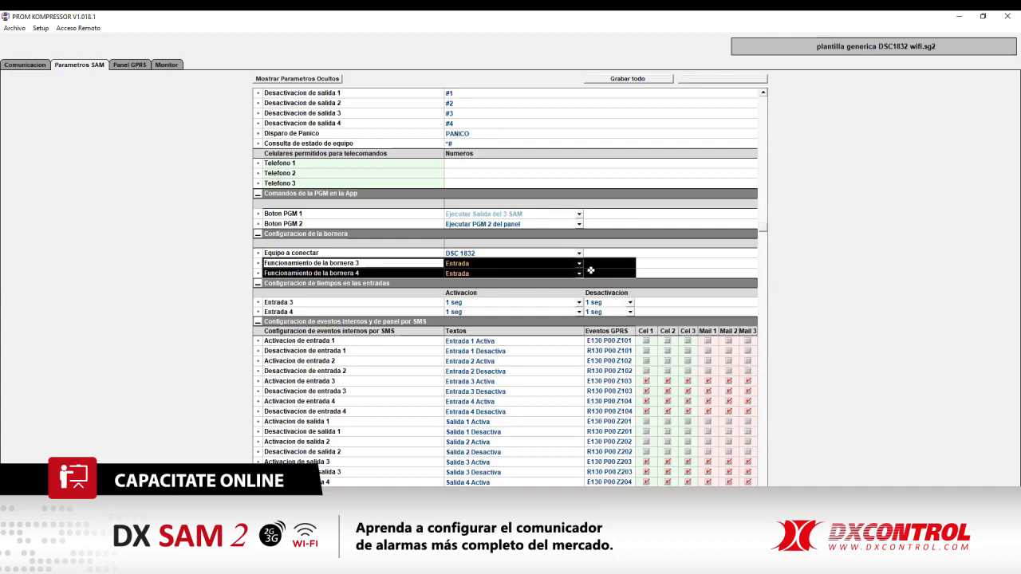
click(355, 263)
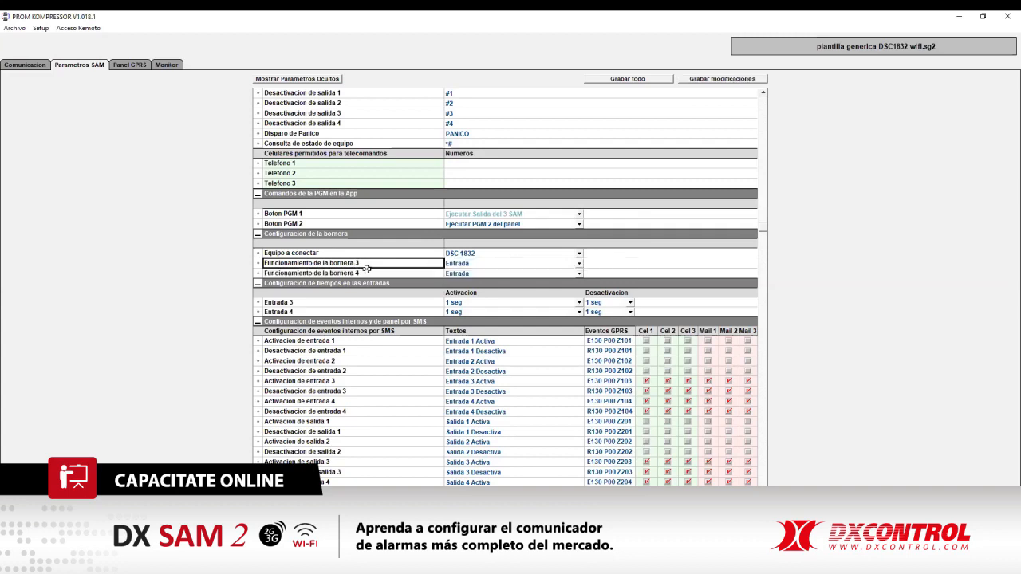
drag(415, 261, 565, 276)
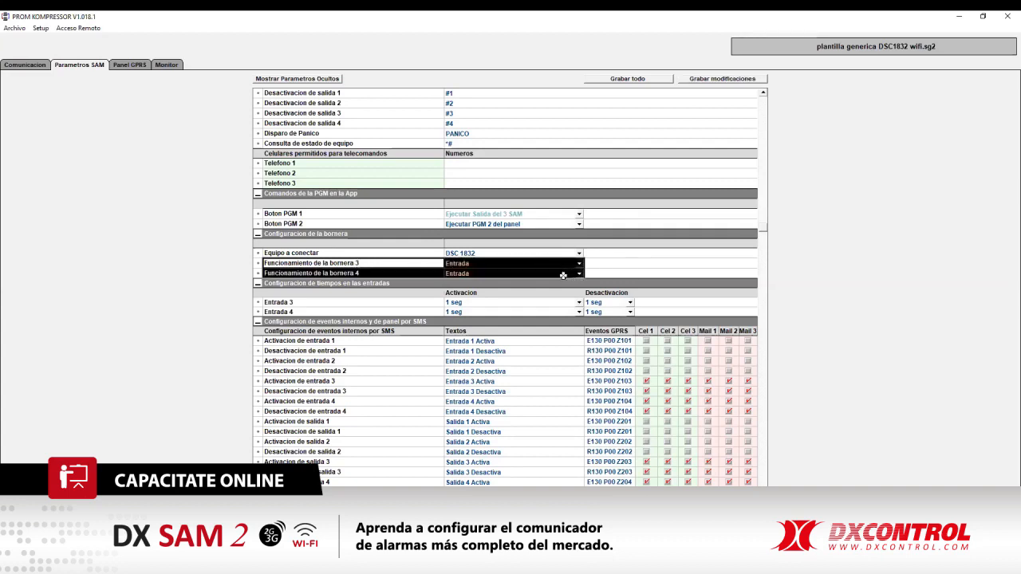
click(351, 264)
drag(351, 264, 413, 276)
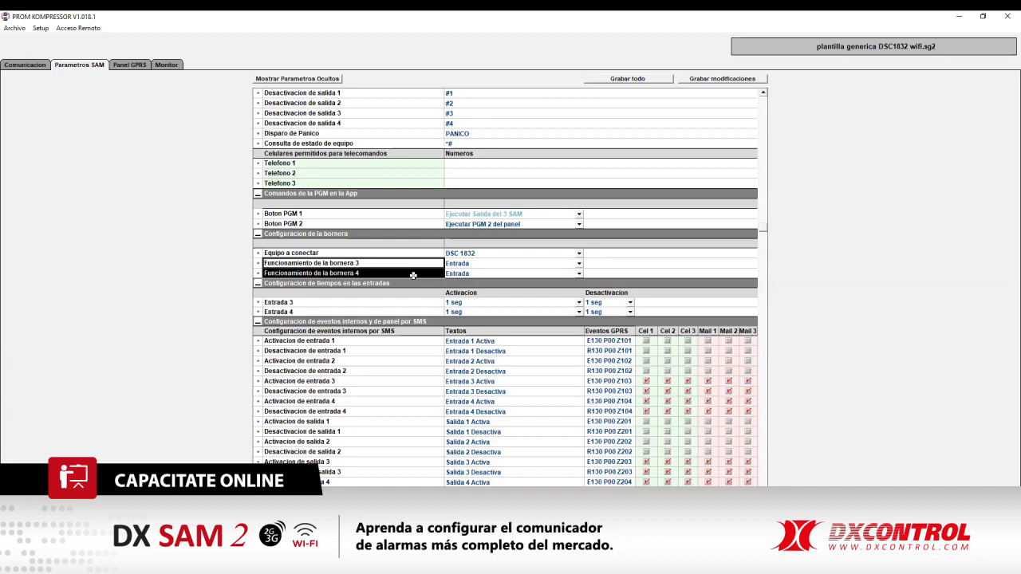
click(579, 264)
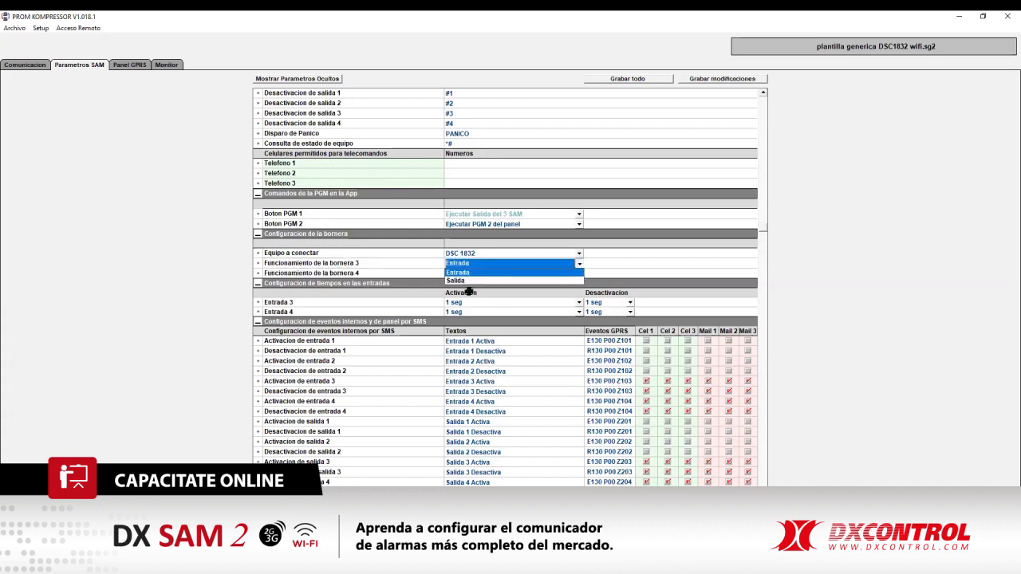
click(467, 281)
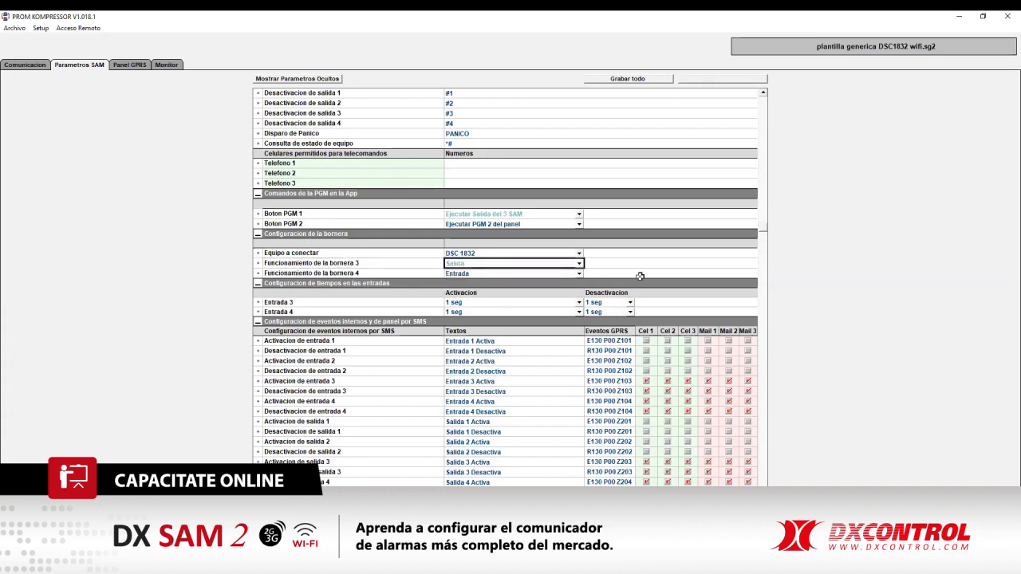
click(363, 264)
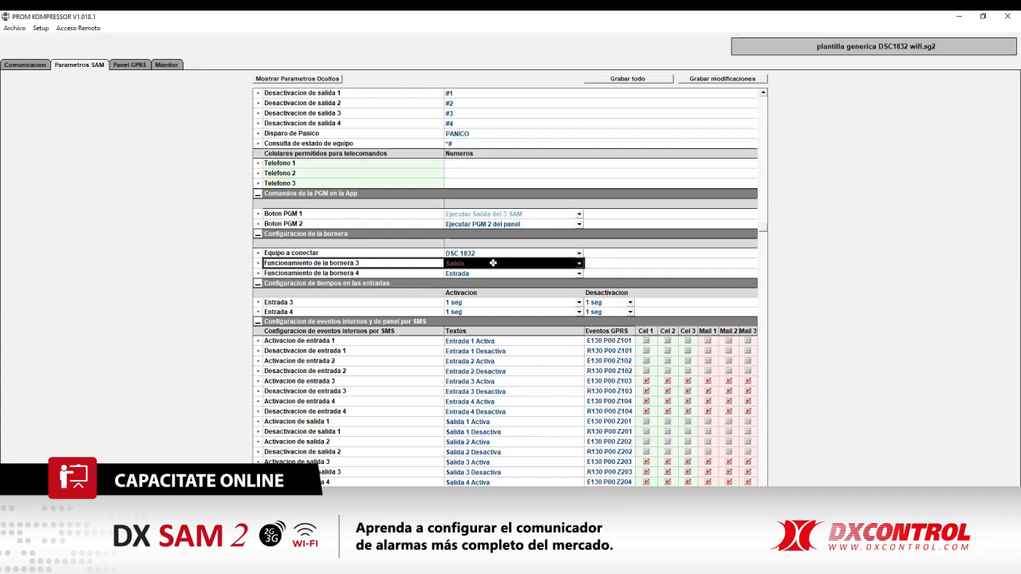
click(496, 274)
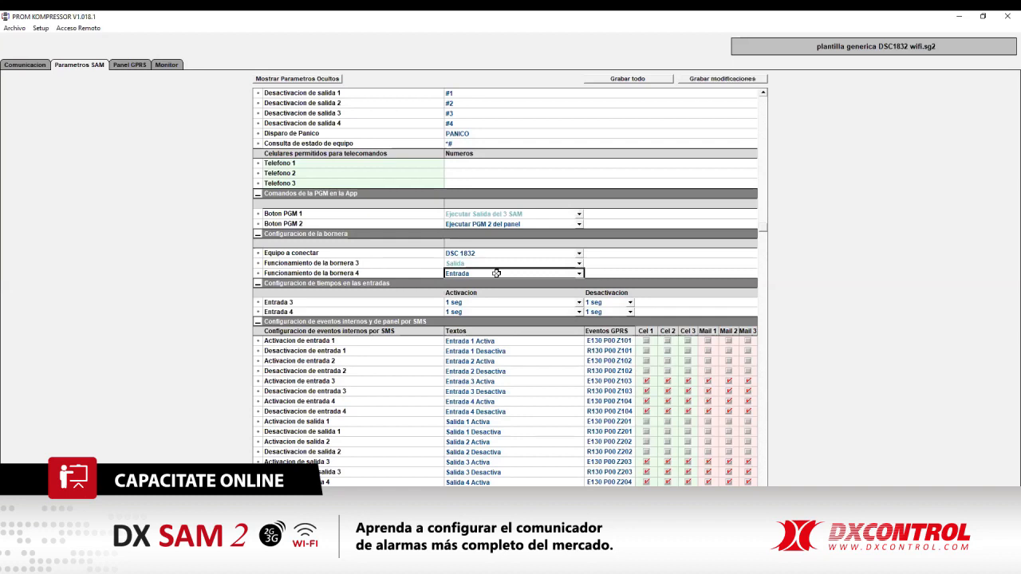
- Set the activation time of Entrada 4 to 3 seg in the input timing configuration
scroll(496, 275, down, 1)
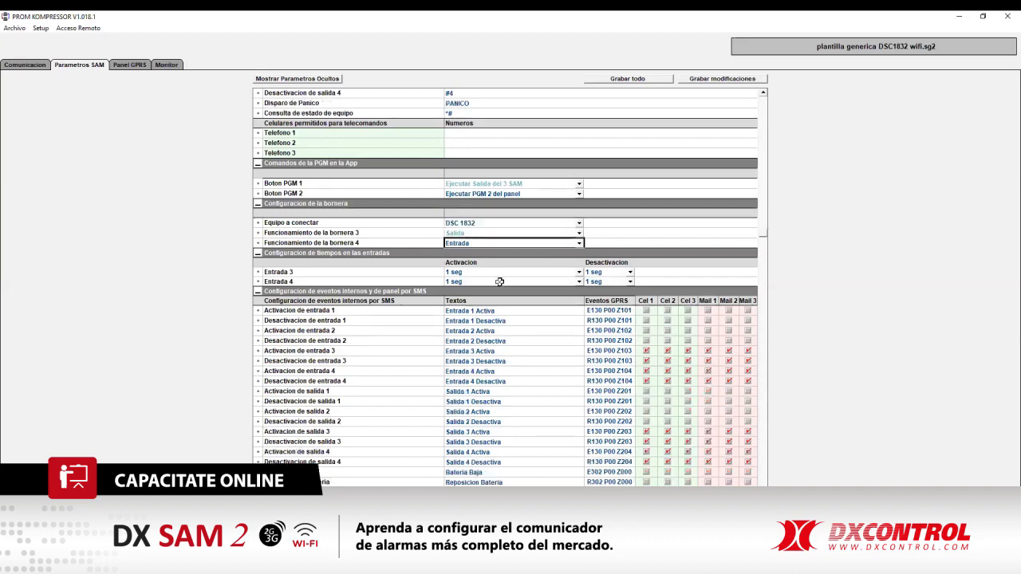
scroll(503, 291, down, 2)
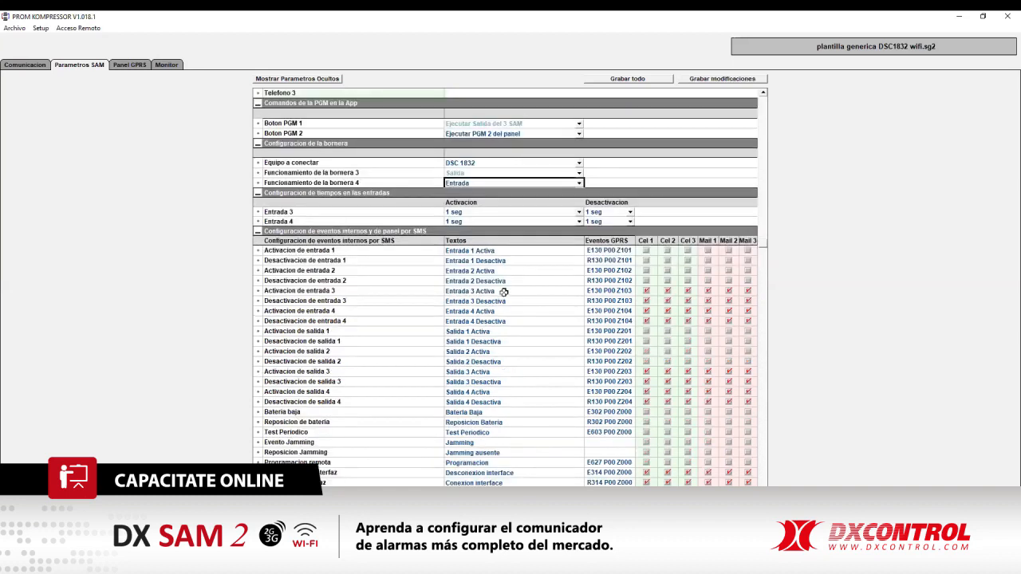
click(579, 222)
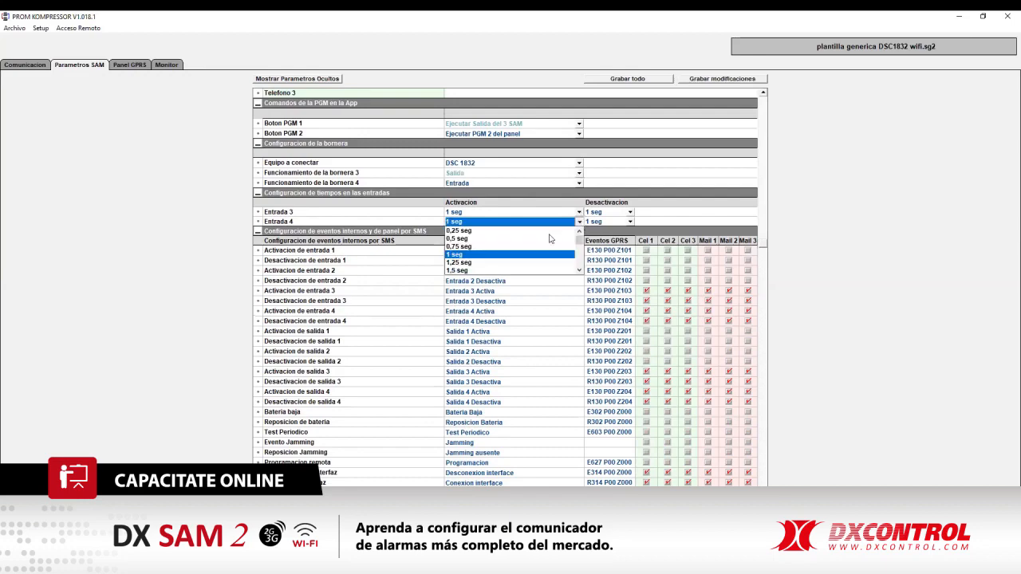
scroll(468, 252, down, 3)
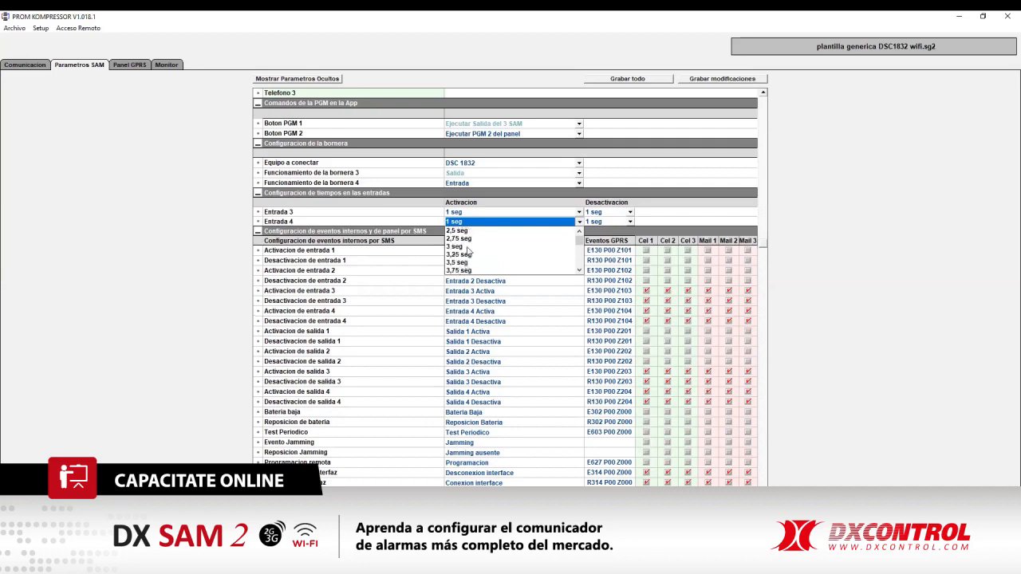
click(467, 247)
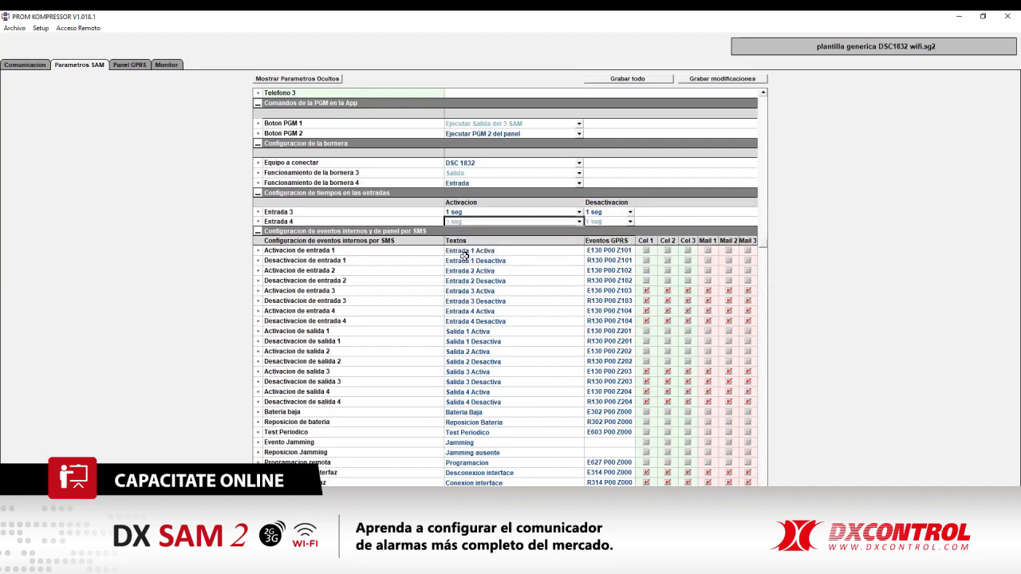
- Set the deactivation time of Entrada 4 to 5 seg
click(630, 221)
scroll(622, 250, down, 5)
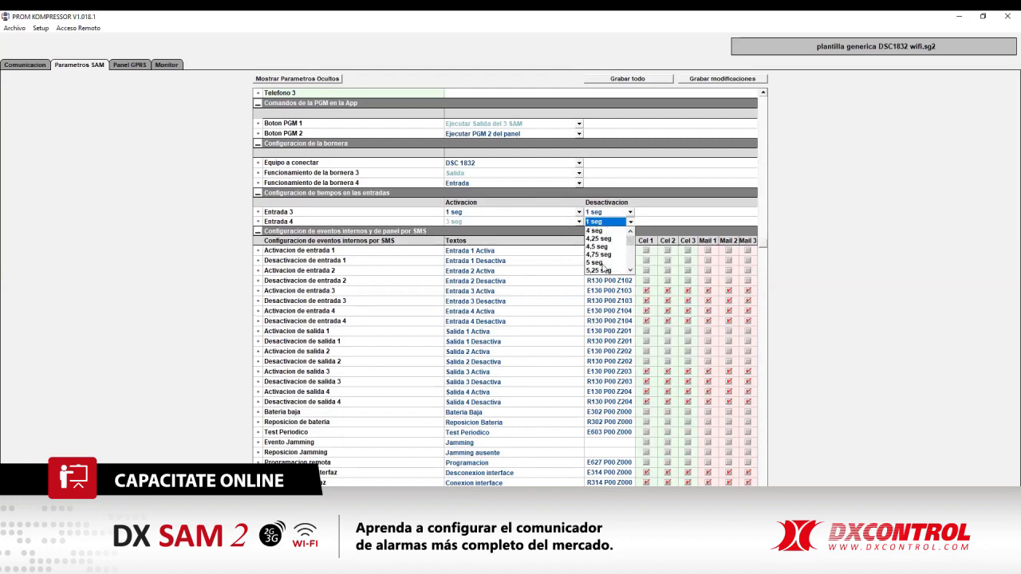
click(604, 264)
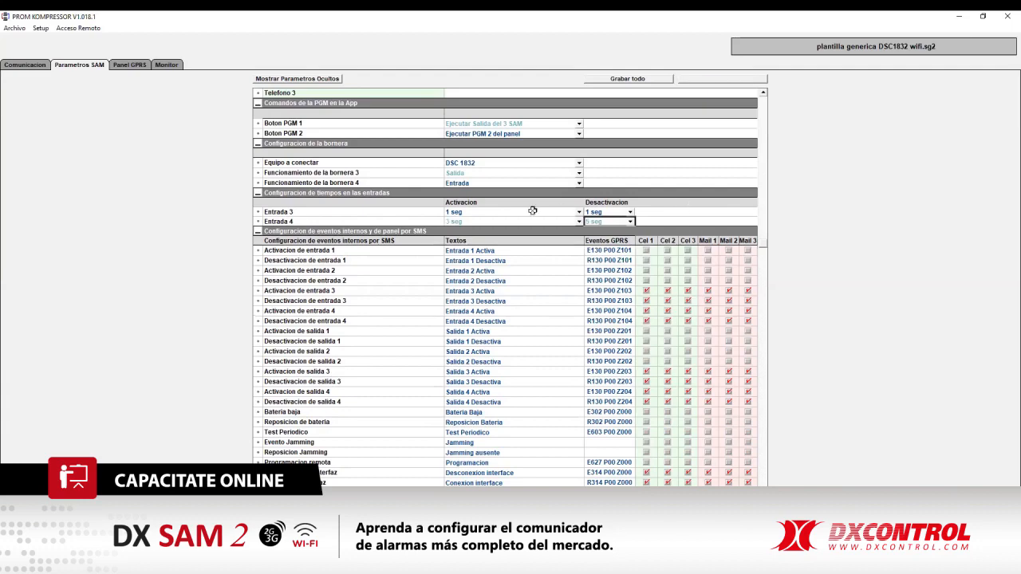
click(453, 222)
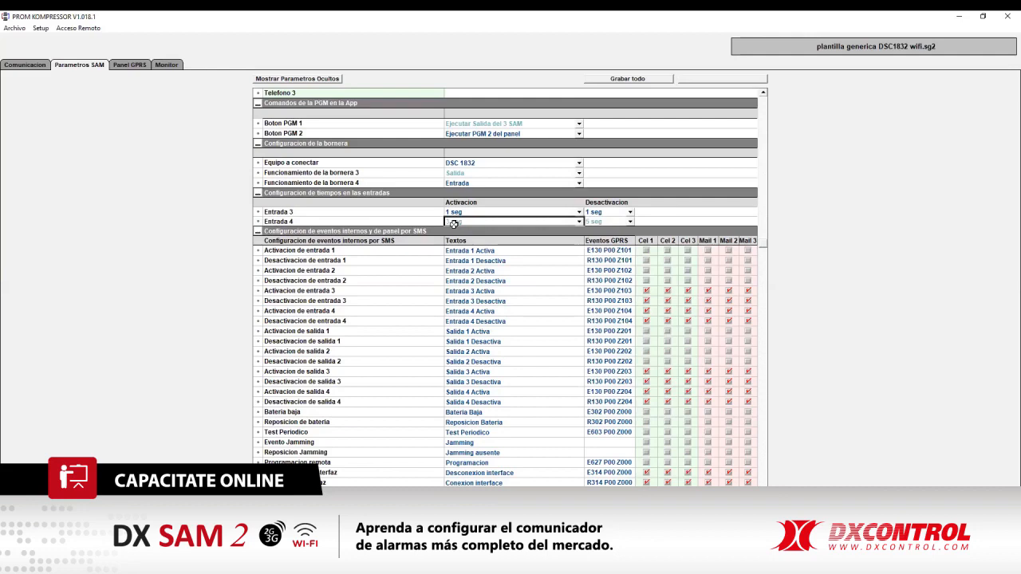
click(611, 222)
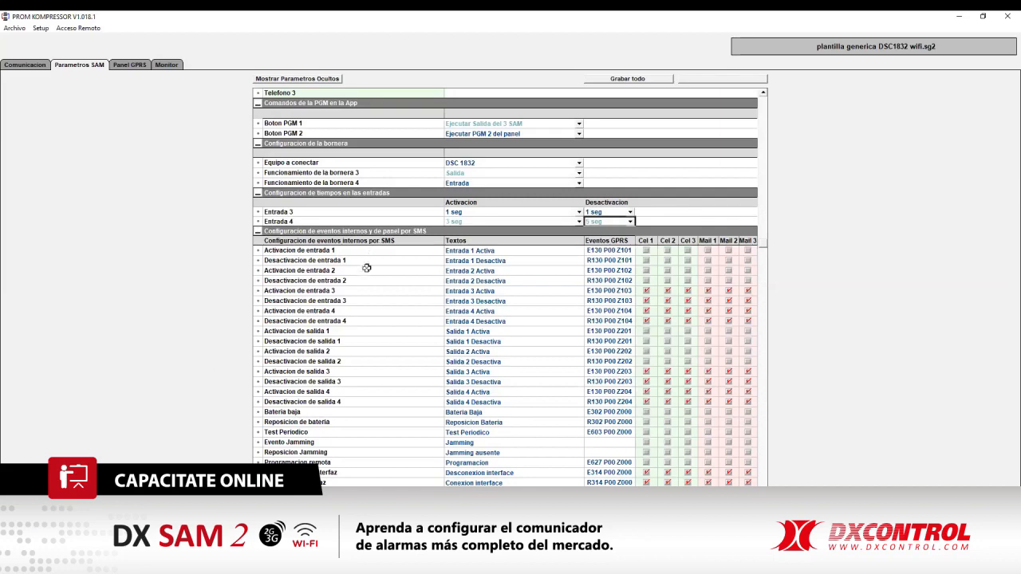
- Examine the list of internal events reported by SMS, from Activacion de entrada 1 to Reposicion bateria interna baja, and their message texts
scroll(366, 270, down, 4)
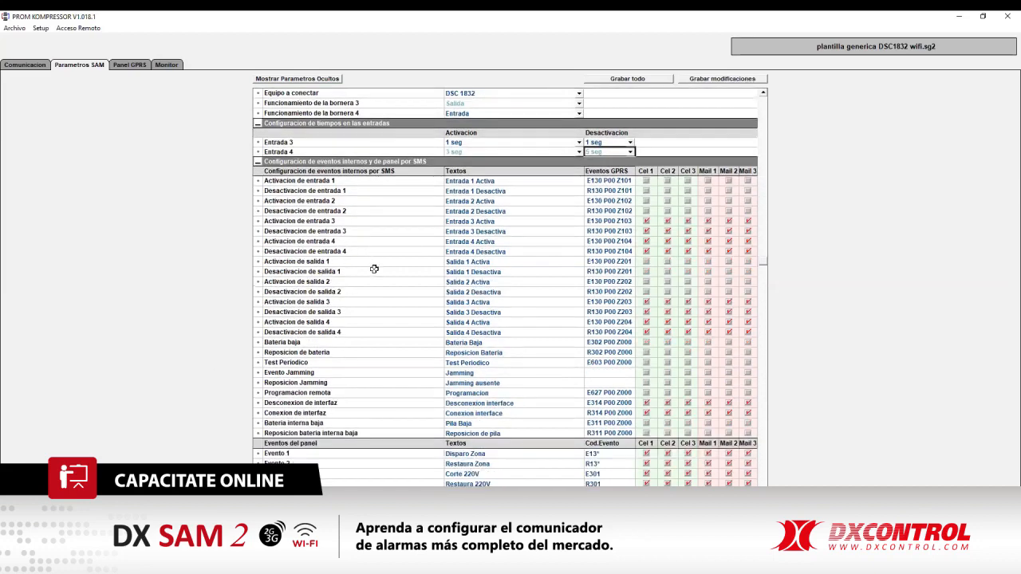
scroll(374, 269, down, 1)
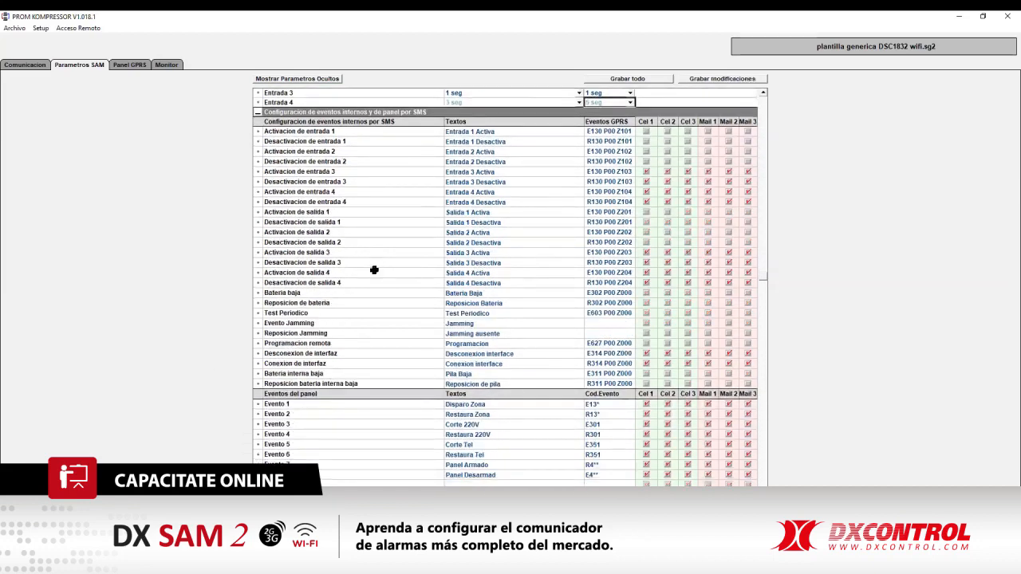
drag(335, 133, 347, 384)
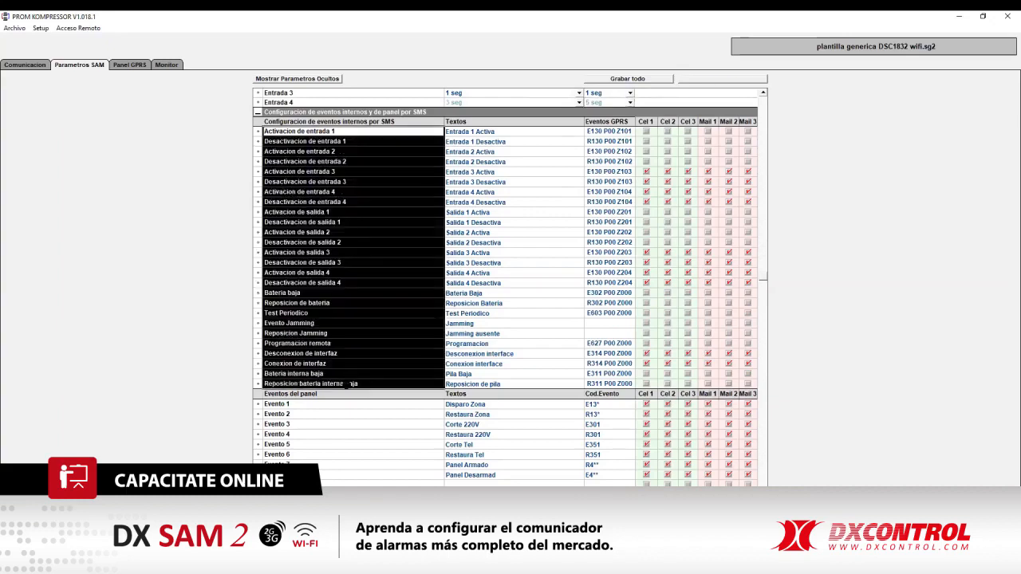
click(346, 216)
drag(317, 131, 368, 383)
click(366, 142)
drag(366, 146, 373, 385)
drag(505, 141, 508, 384)
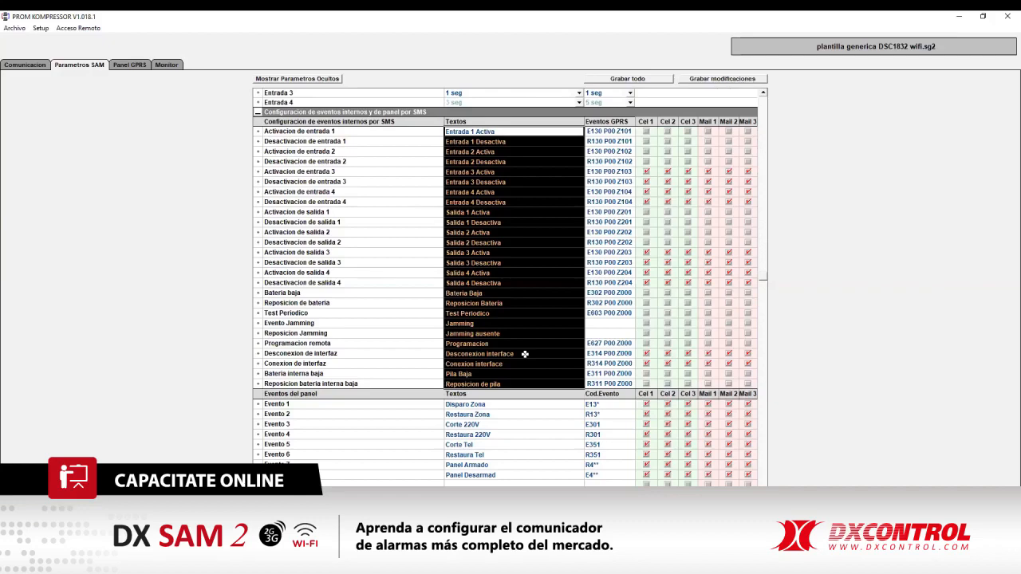
click(506, 235)
drag(492, 133, 496, 385)
drag(501, 131, 502, 383)
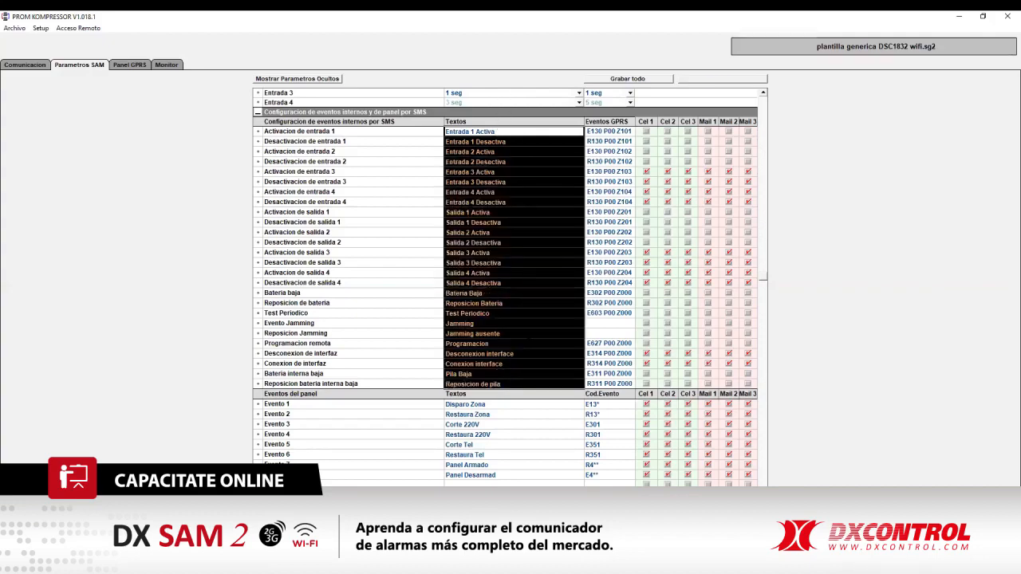
- Examine the Cel 1-3 and Mail 1-3 recipient checkboxes and the GPRS event codes of the internal events
drag(648, 123, 748, 389)
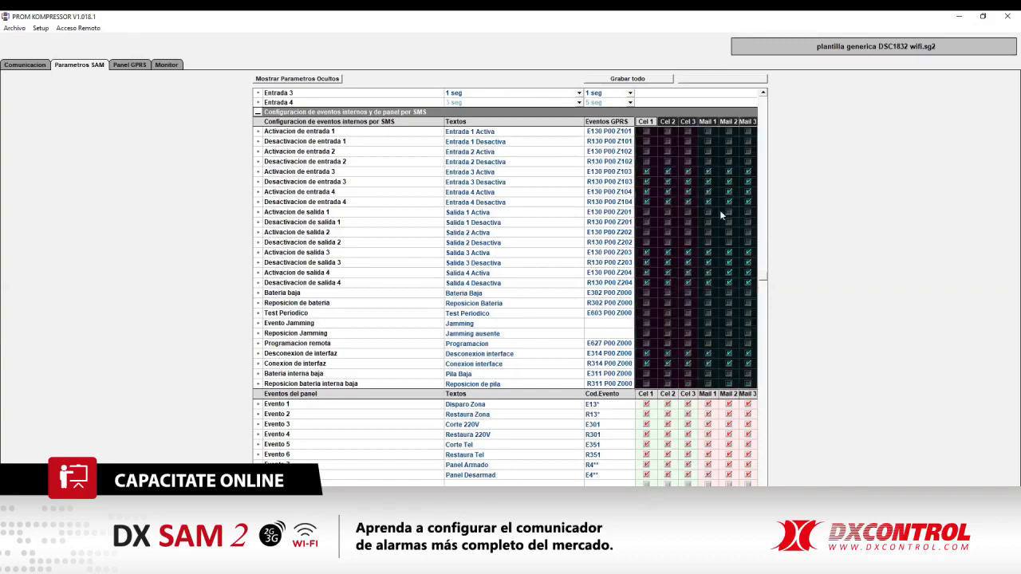
click(653, 130)
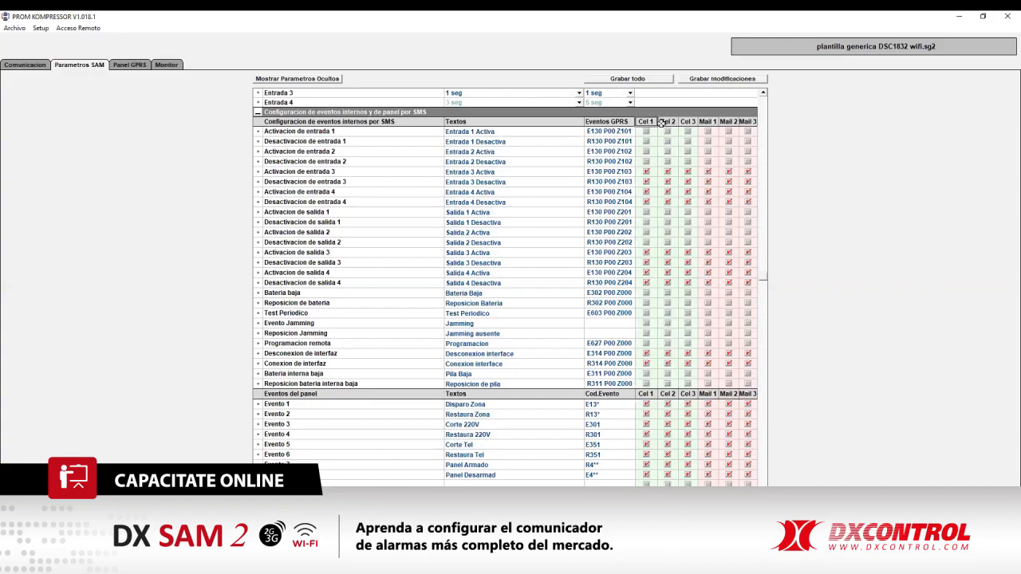
click(647, 174)
click(646, 172)
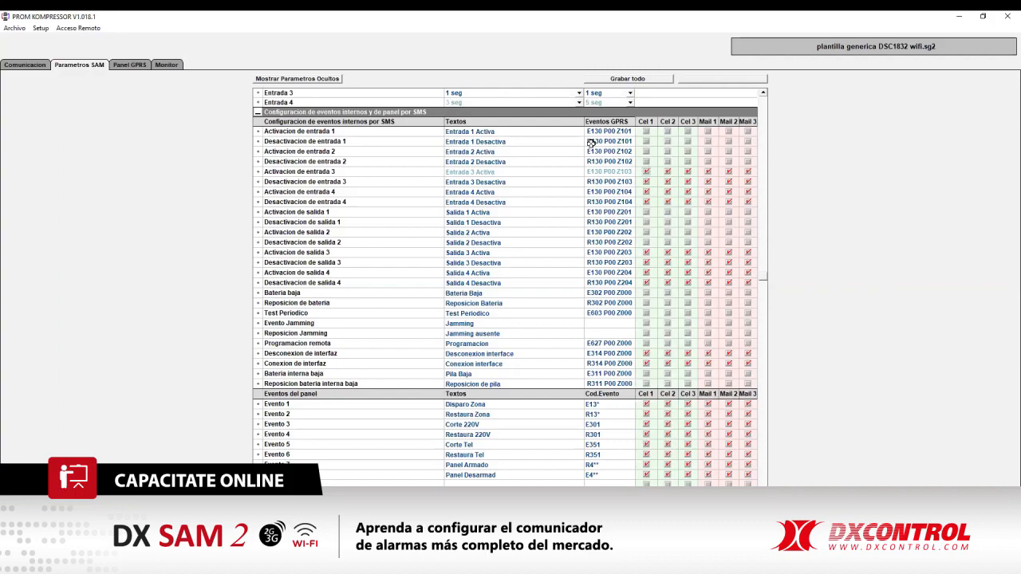
drag(598, 129, 608, 378)
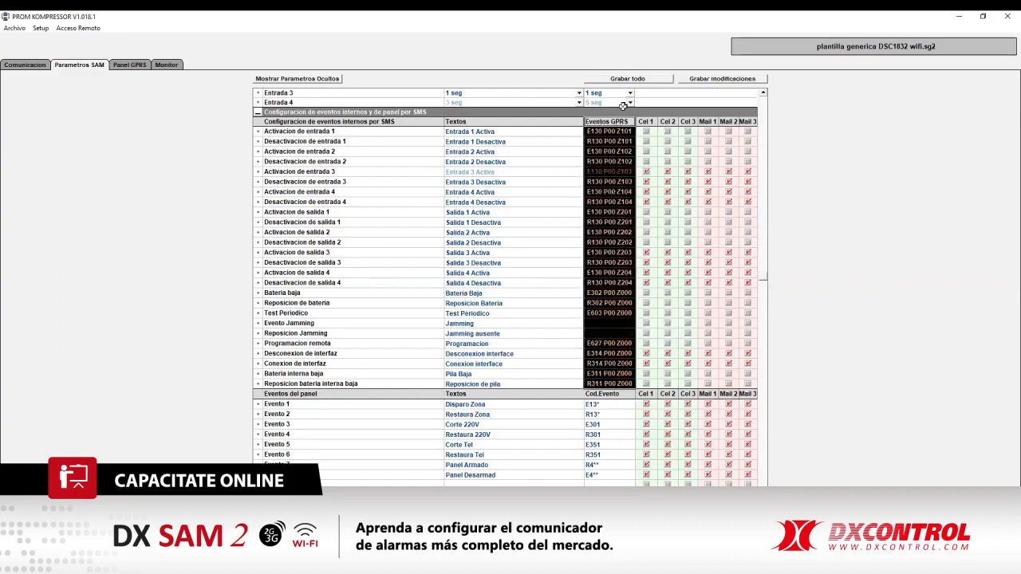
click(594, 193)
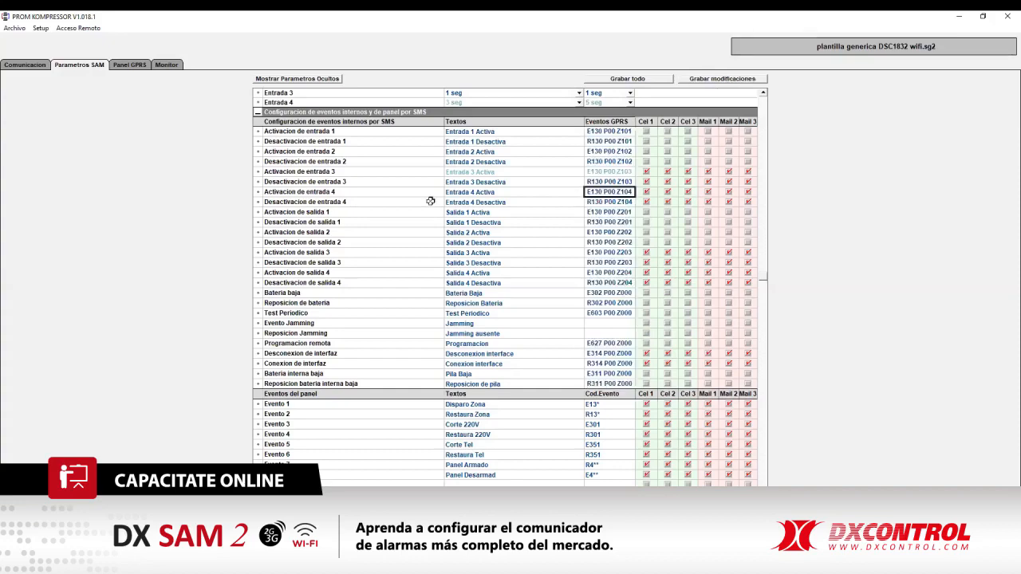
- Change the message text of Activacion de entrada 4 to Panico
click(323, 192)
click(478, 192)
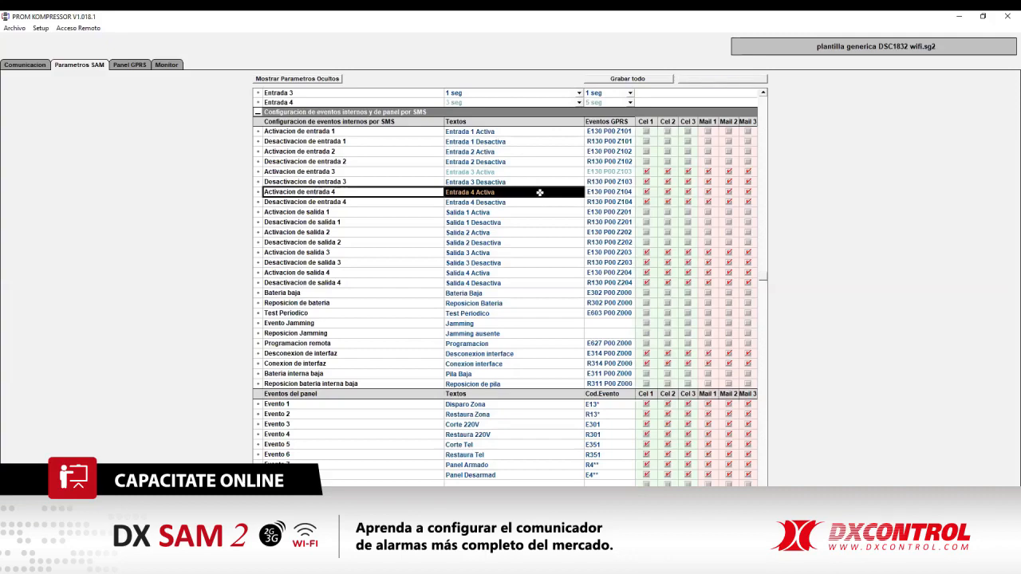
click(540, 193)
double_click(541, 192)
key(BackSpace)
key(BackSpace)
key(BackSpace)
key(BackSpace)
key(BackSpace)
key(BackSpace)
key(BackSpace)
key(BackSpace)
key(BackSpace)
key(BackSpace)
key(BackSpace)
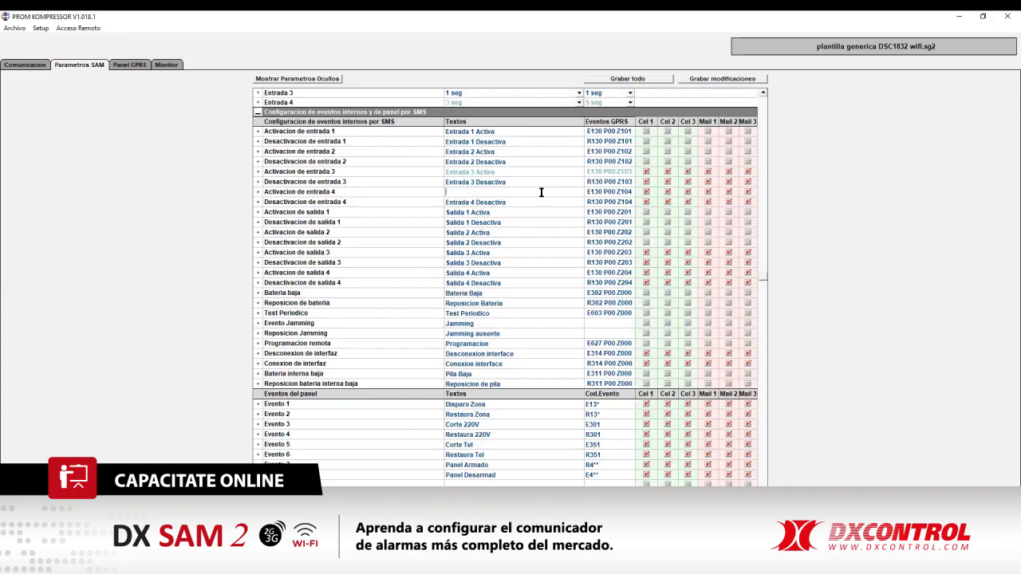
text(pan)
key(BackSpace)
key(BackSpace)
text(Panico)
- Set the GPRS event of Activacion de entrada 4 to Panic 120 with Zone/User 099
click(617, 193)
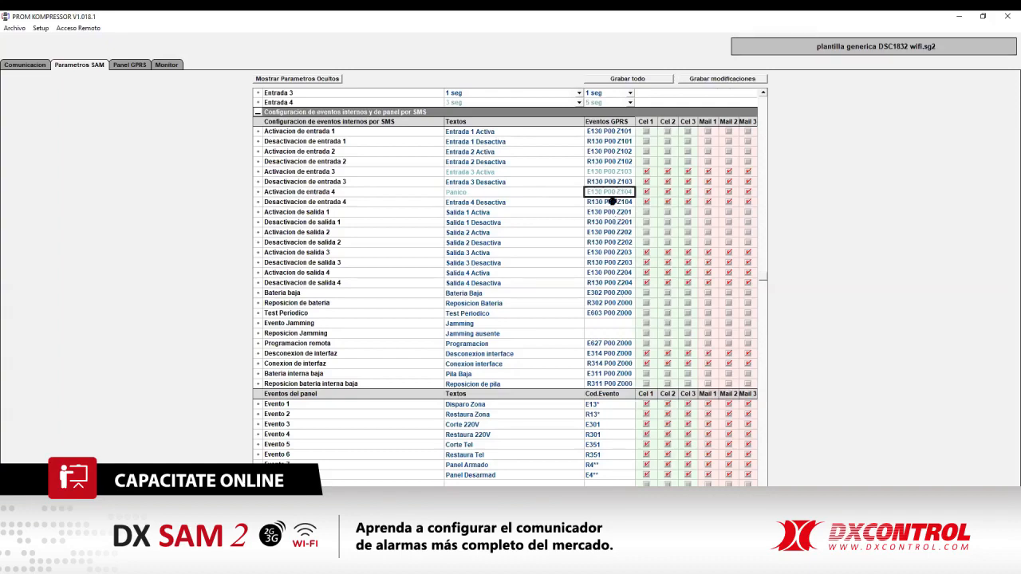
double_click(612, 193)
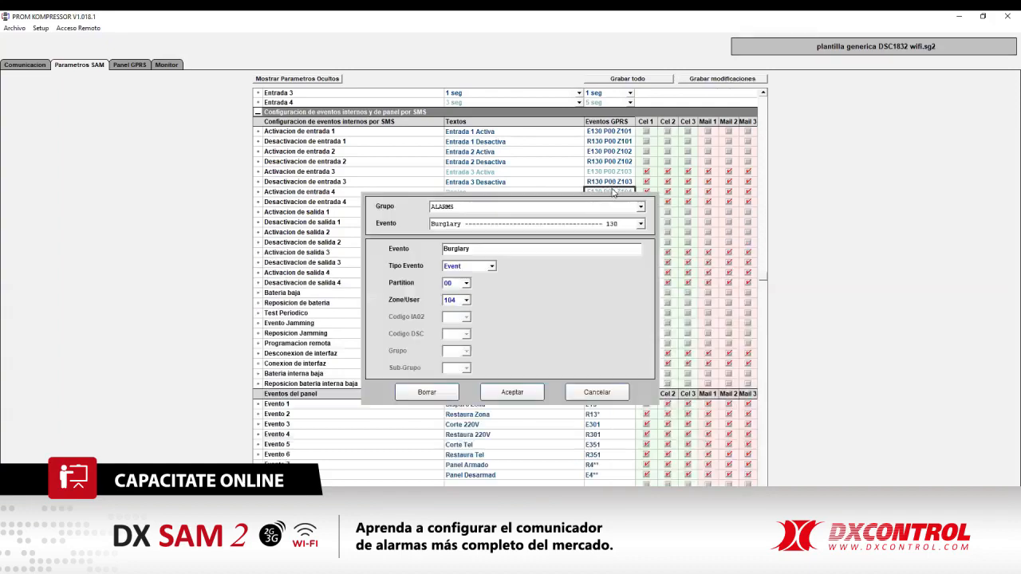
click(615, 226)
scroll(617, 233, up, 2)
click(619, 234)
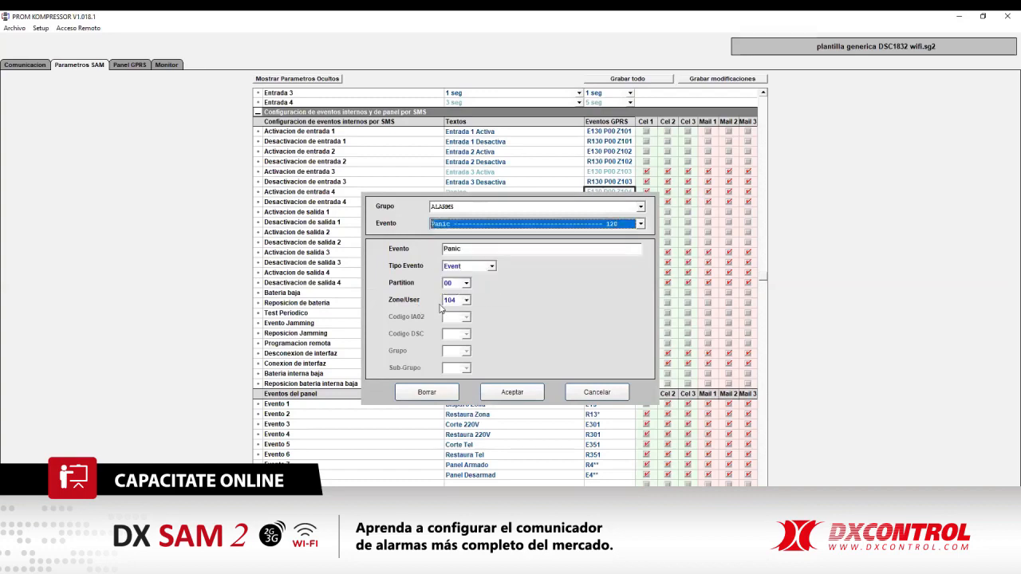
click(466, 300)
scroll(467, 313, up, 2)
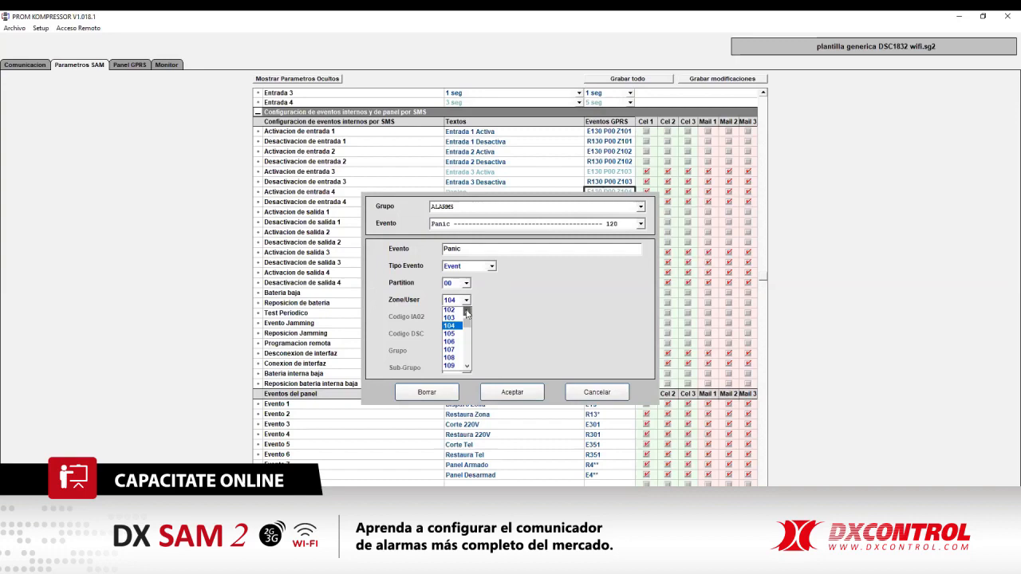
scroll(466, 315, up, 3)
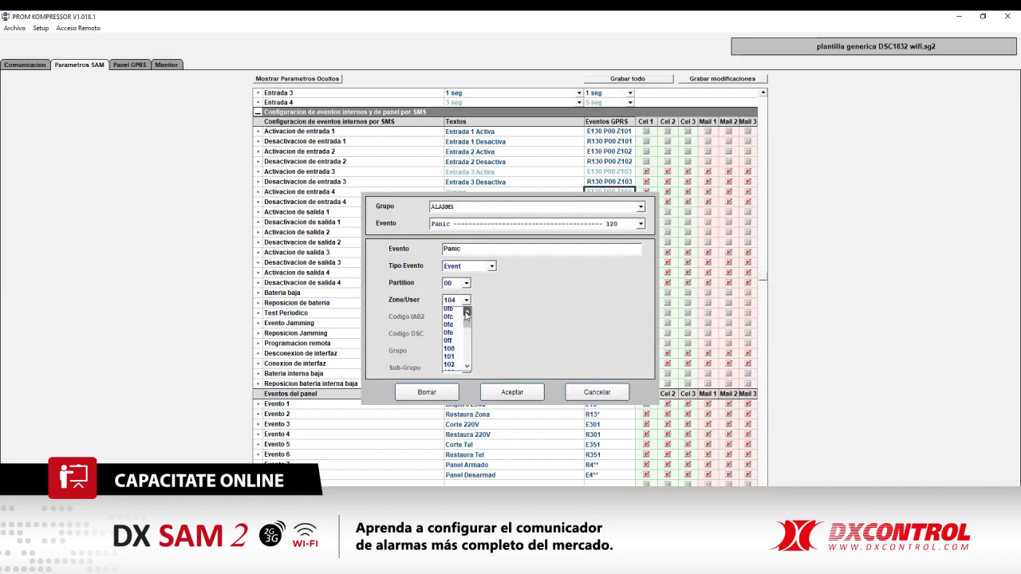
scroll(467, 315, up, 5)
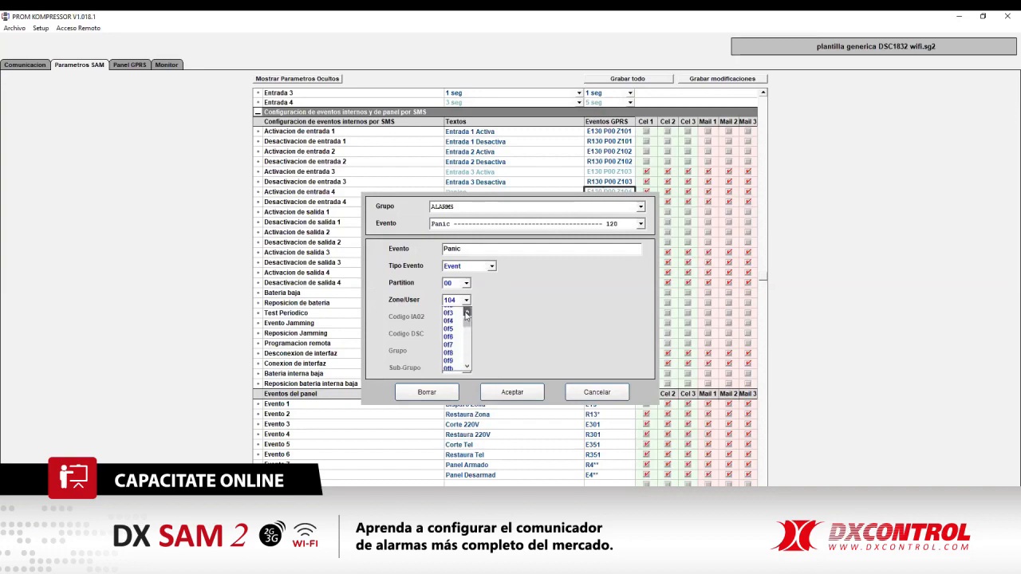
mouse_move(466, 313)
mouse_down()
mouse_move(467, 327)
mouse_move(468, 312)
mouse_up()
click(468, 312)
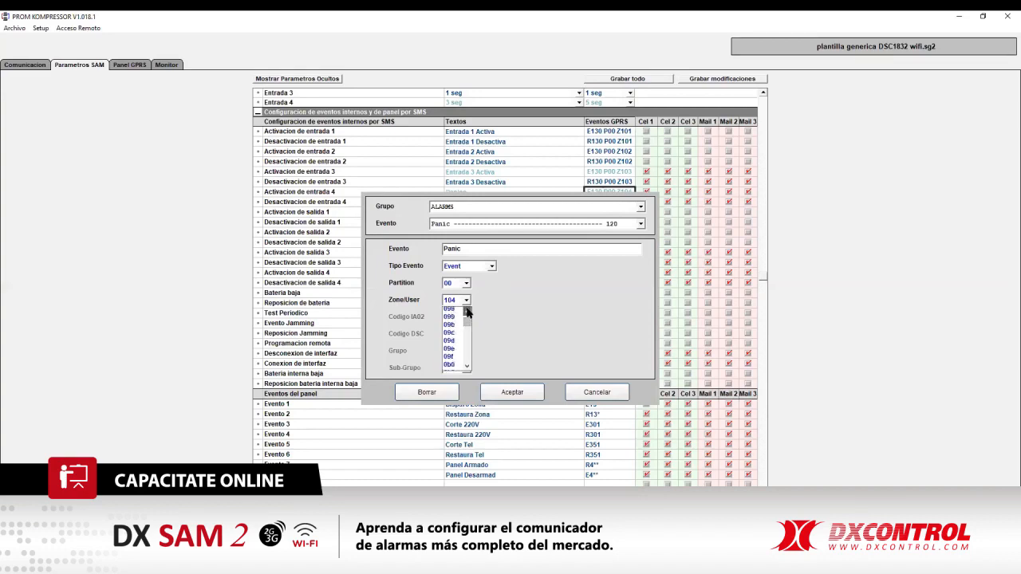
click(457, 317)
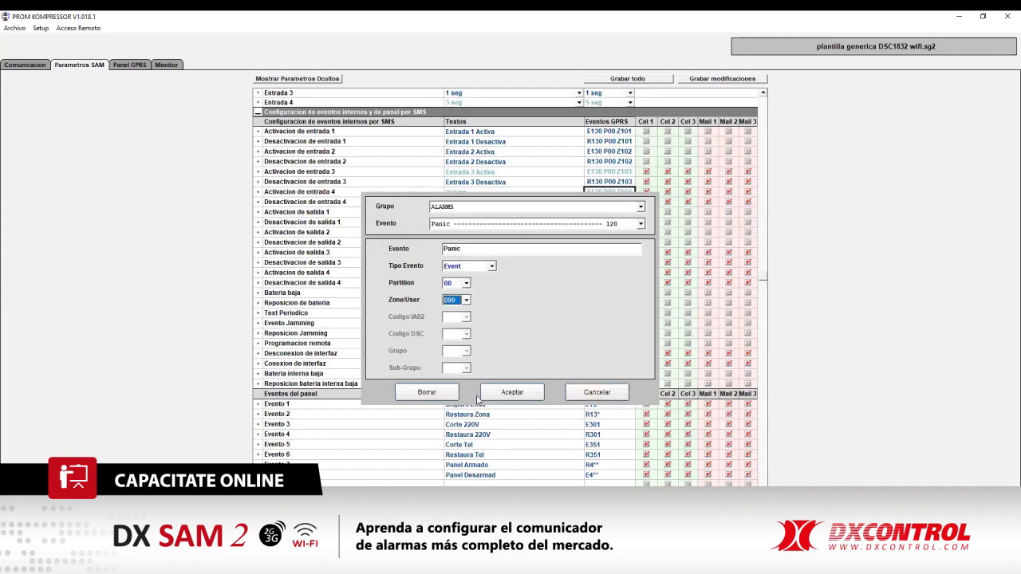
click(532, 393)
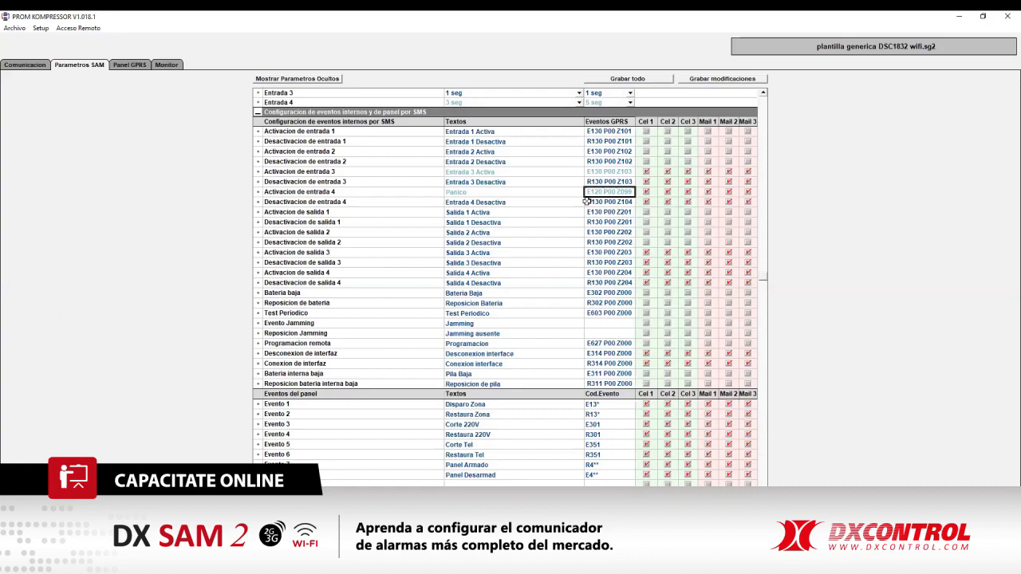
click(330, 201)
click(463, 203)
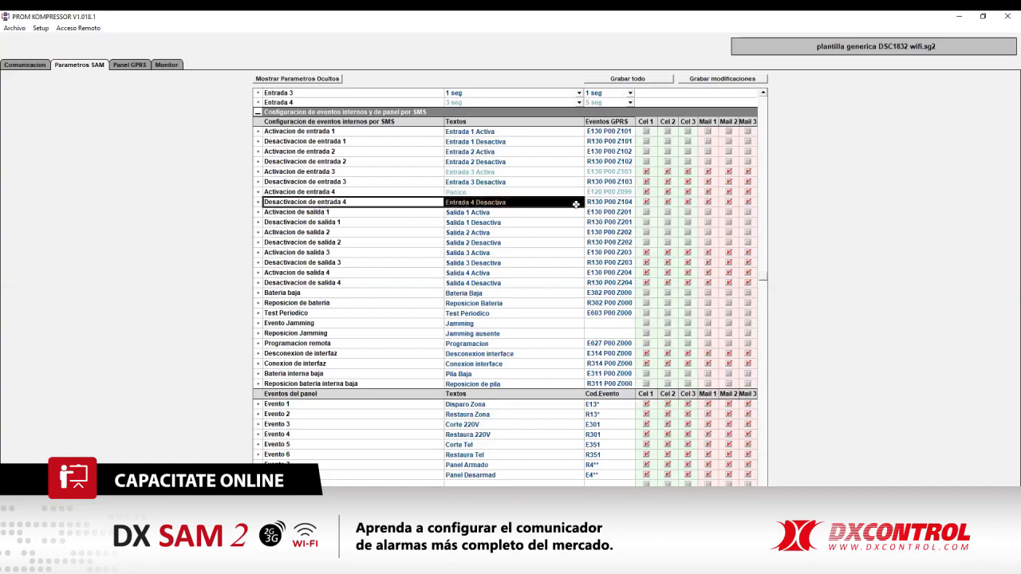
drag(576, 204, 590, 204)
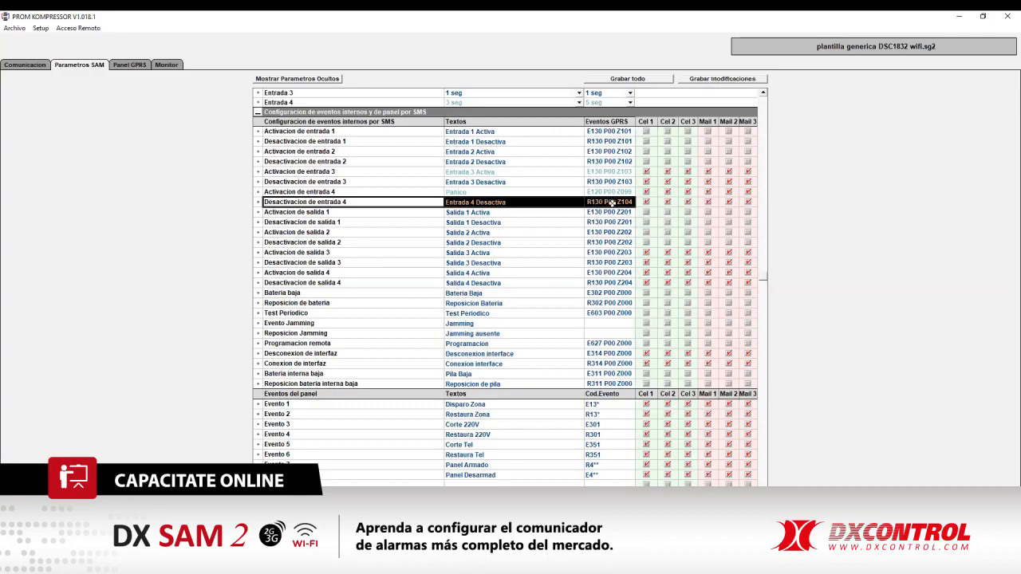
click(618, 204)
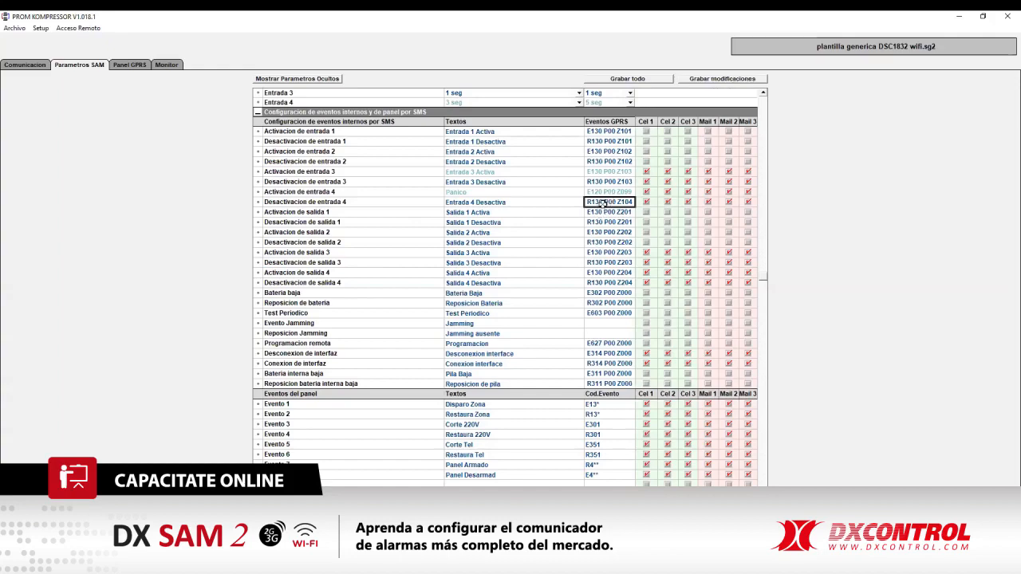
click(607, 192)
double_click(608, 201)
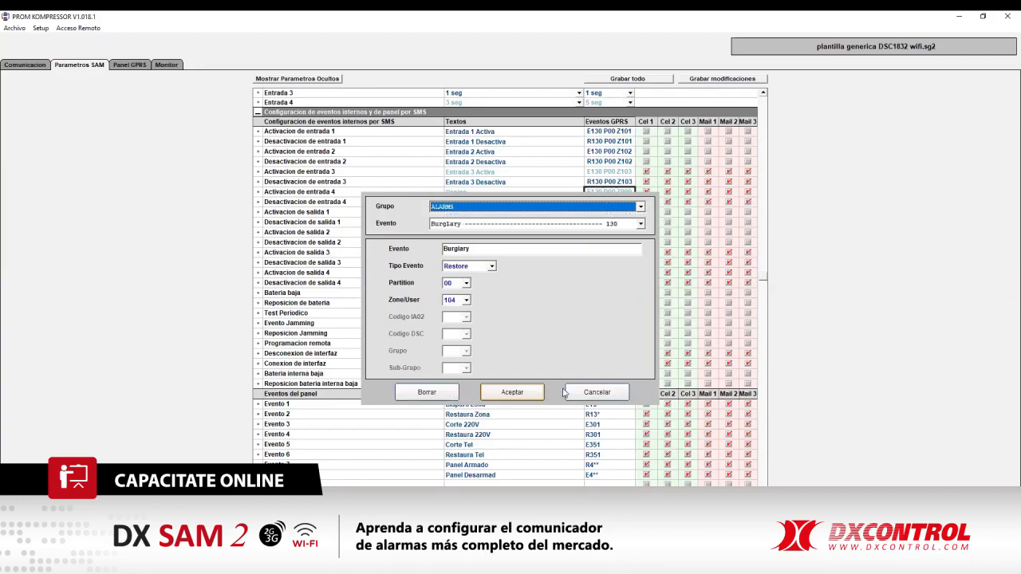
click(596, 391)
click(604, 212)
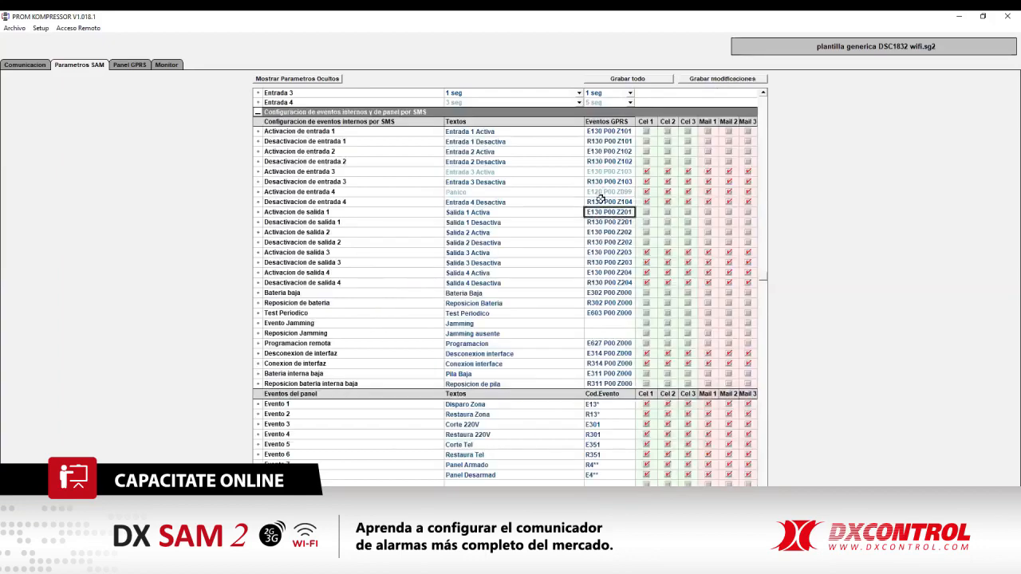
- Delete the GPRS event code of Desactivacion de entrada 4
click(604, 201)
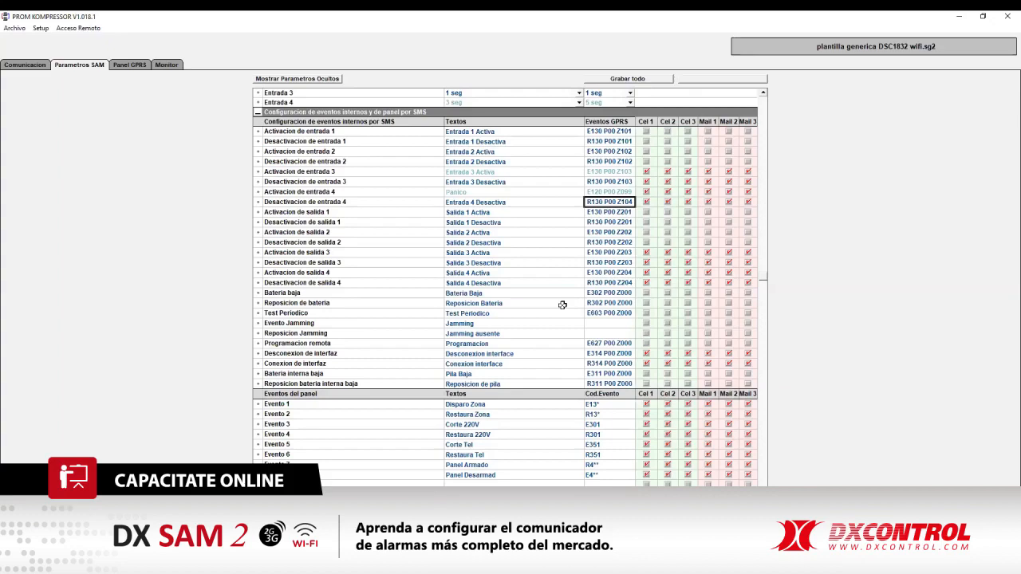
double_click(603, 202)
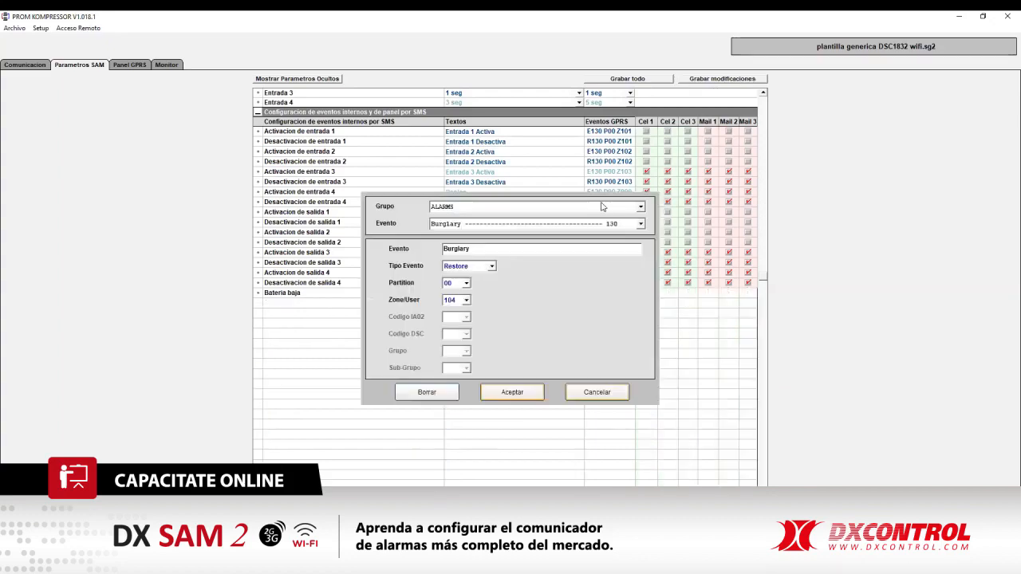
click(426, 393)
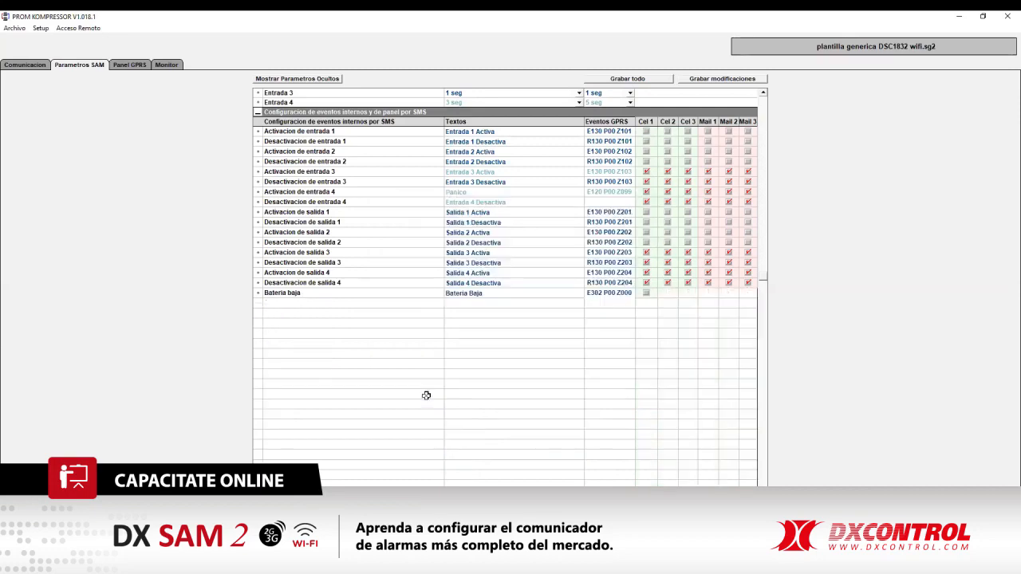
click(610, 209)
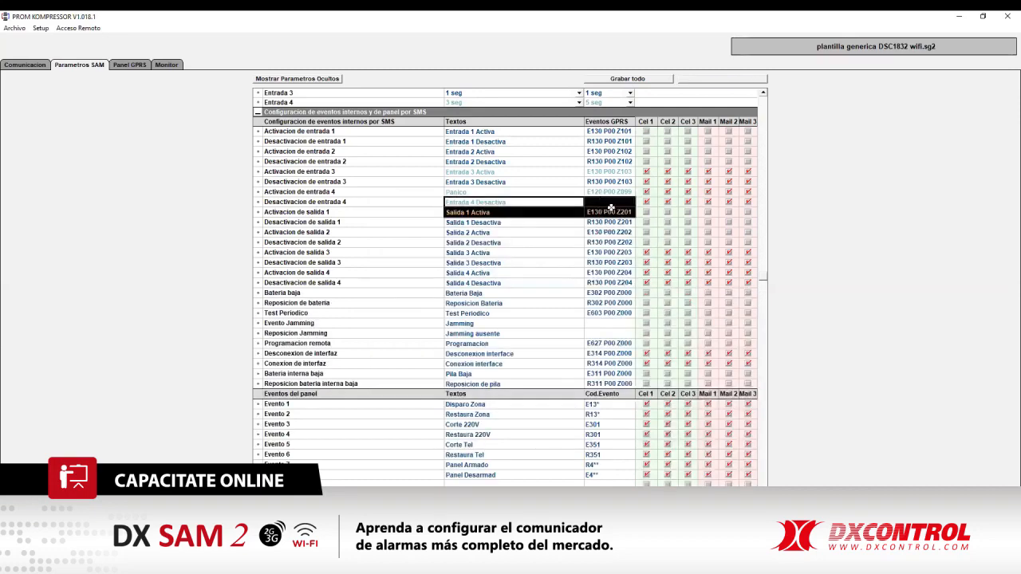
click(618, 200)
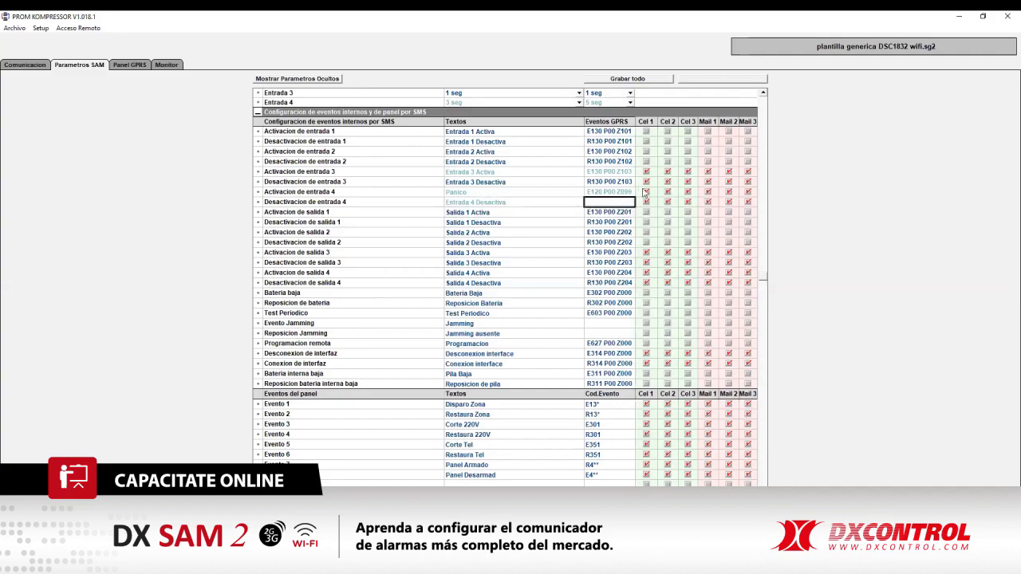
- Disable the Cel 1-3 and Mail 1-3 notifications for Desactivacion de entrada 4
click(647, 203)
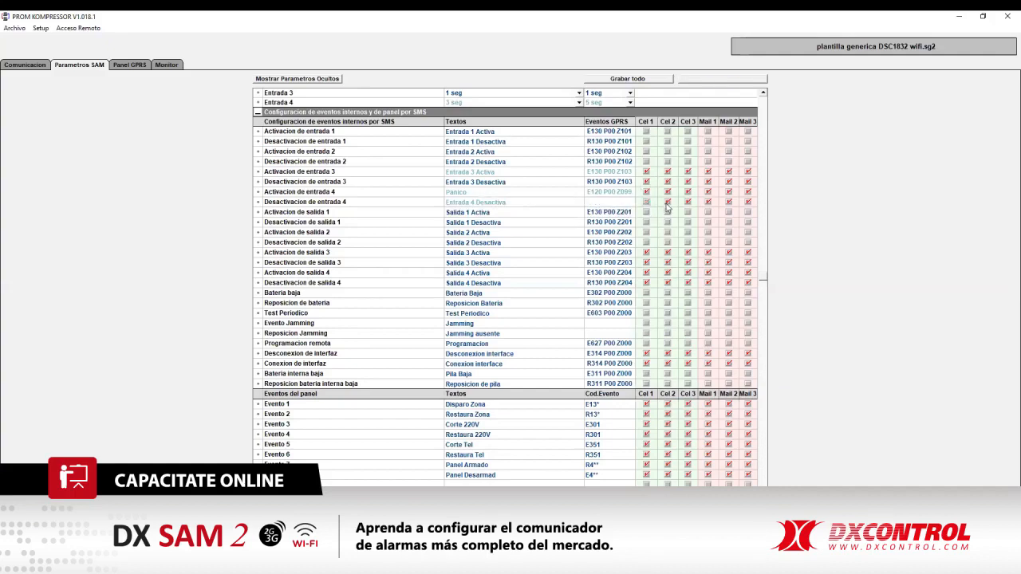
click(710, 202)
click(729, 203)
click(747, 202)
drag(340, 191, 589, 205)
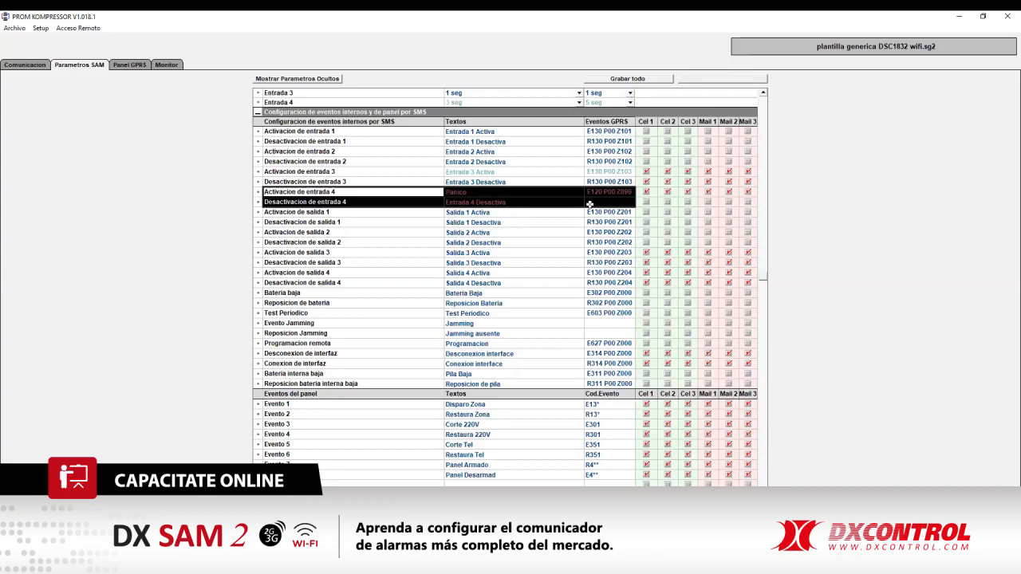
click(548, 210)
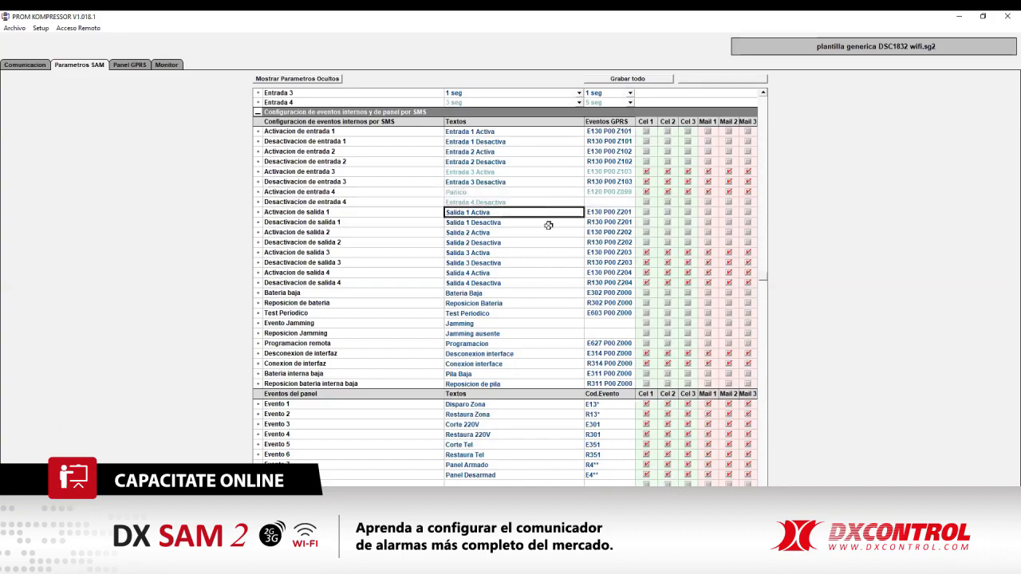
- Examine the list of panel events, Evento 1 to Evento 20, below the internal events
scroll(547, 225, down, 5)
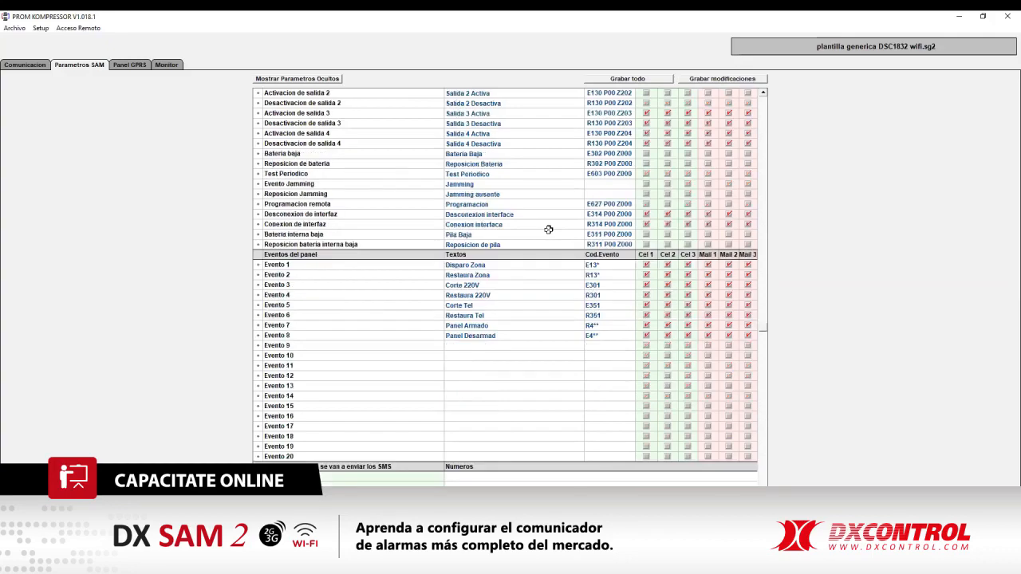
scroll(548, 230, up, 5)
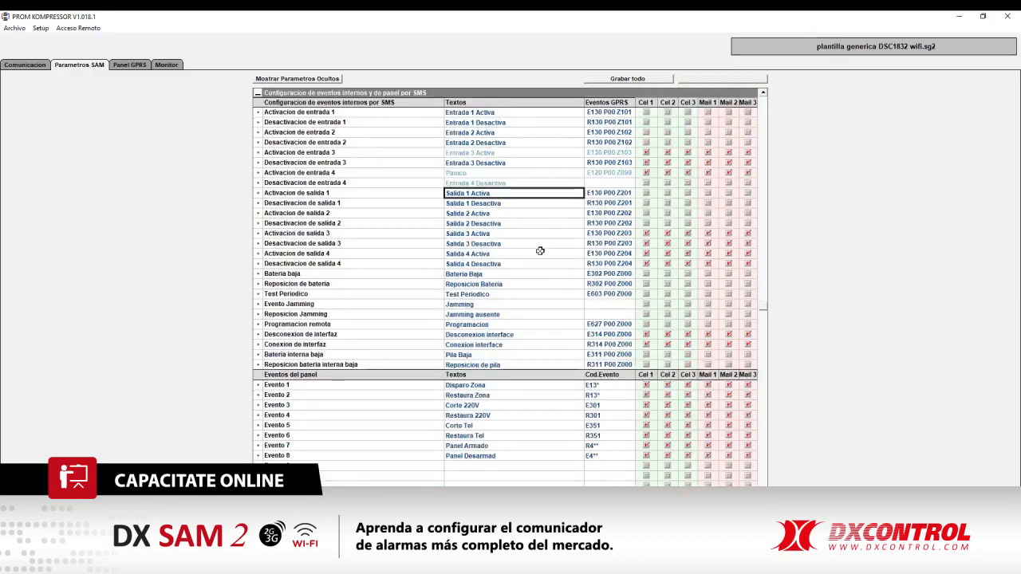
scroll(538, 263, down, 2)
scroll(548, 278, down, 3)
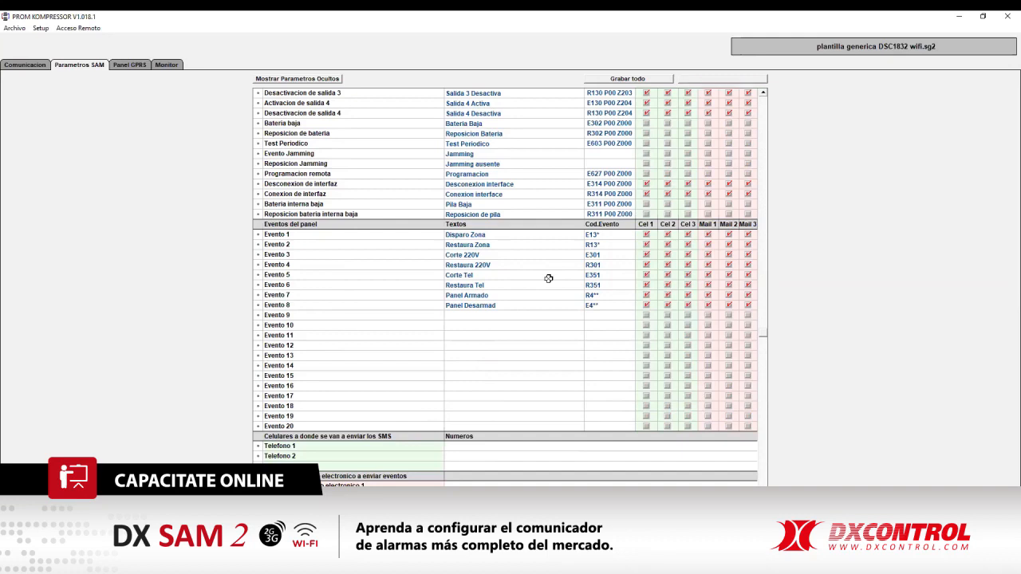
scroll(549, 278, down, 2)
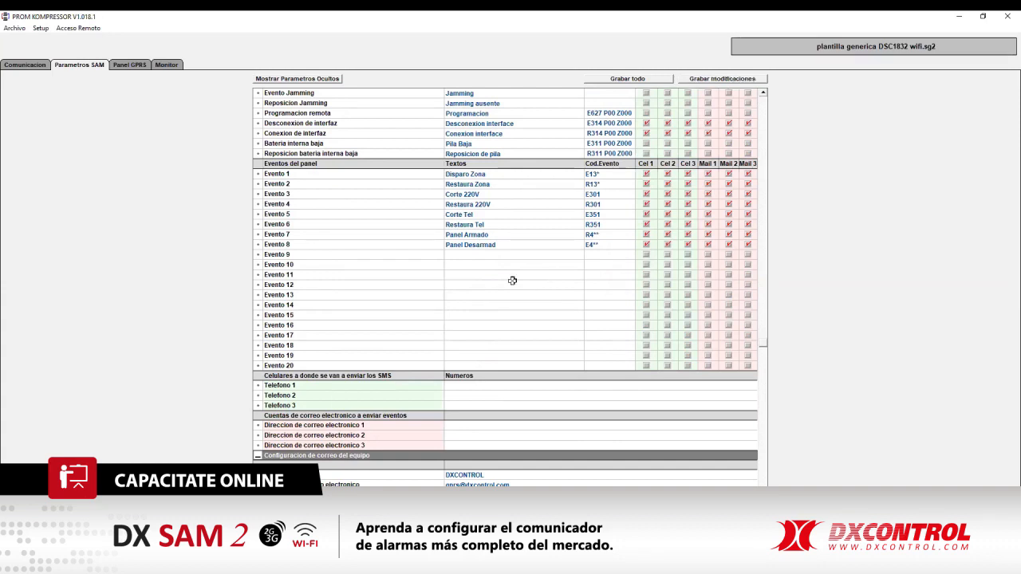
scroll(512, 281, down, 1)
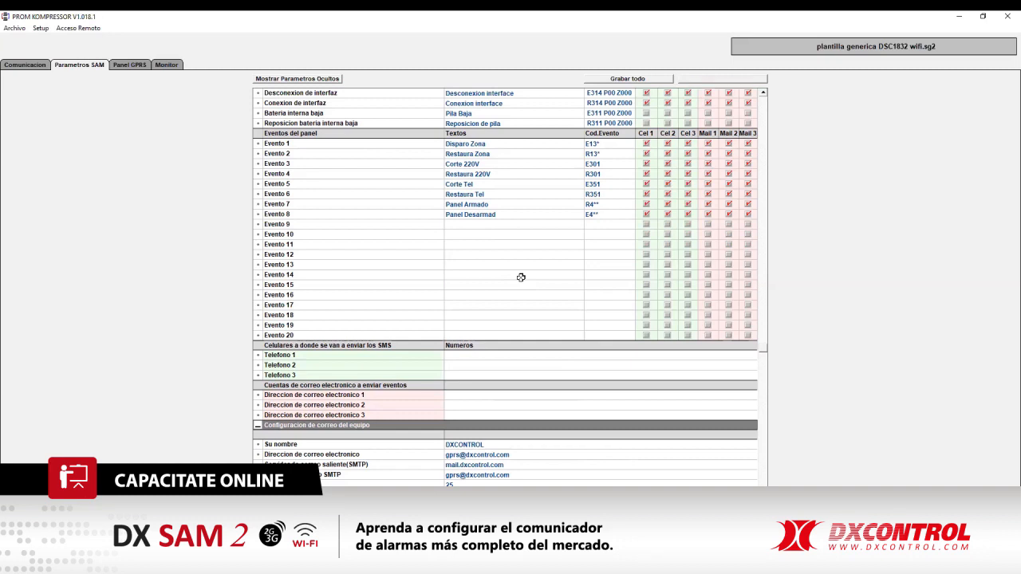
drag(322, 141, 375, 333)
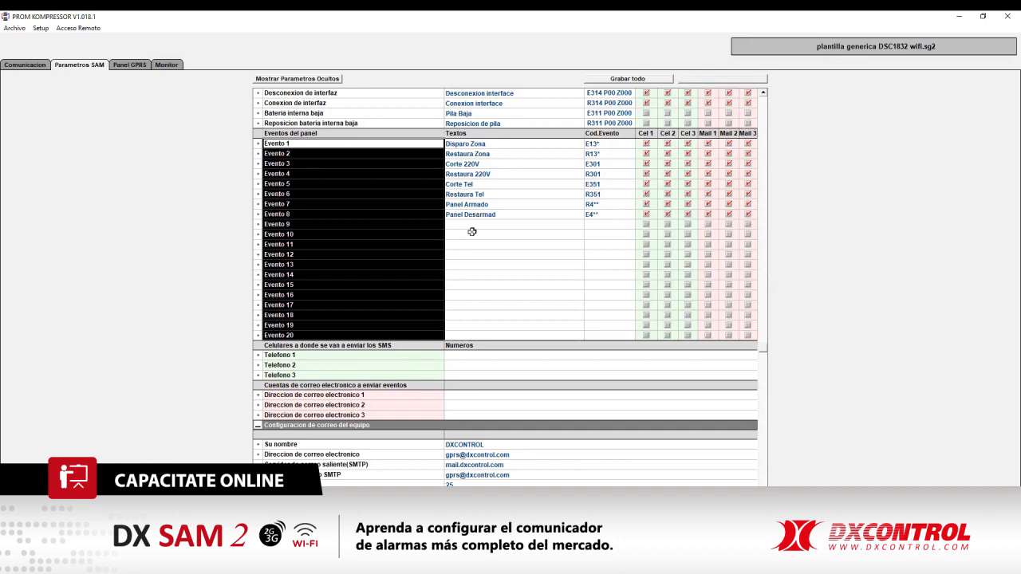
- Examine the notification texts and the matching event codes of panel events Evento 1 to Evento 8
click(536, 237)
drag(494, 144, 495, 215)
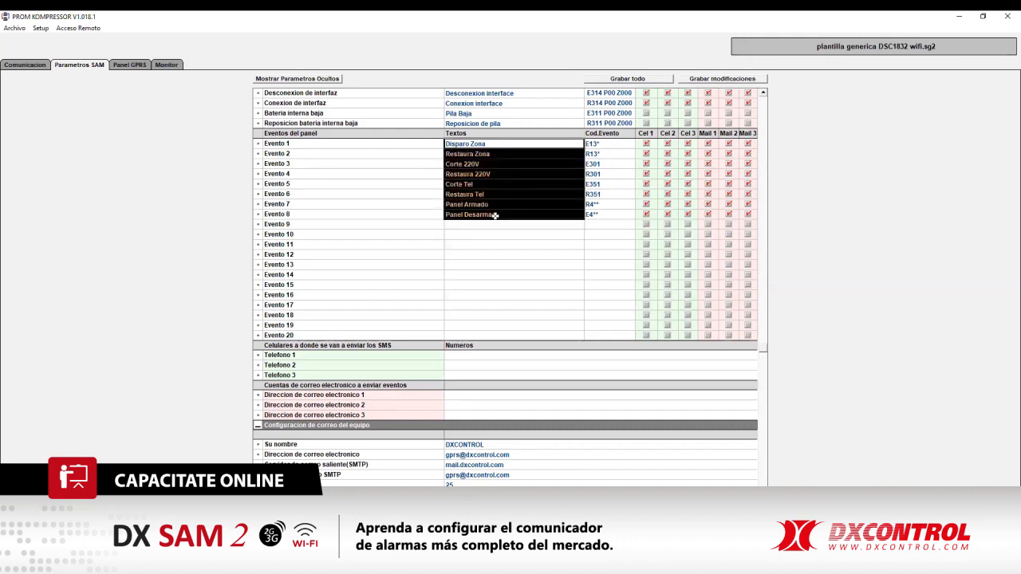
click(495, 215)
mouse_move(492, 145)
mouse_down()
mouse_move(492, 154)
mouse_move(510, 143)
mouse_up()
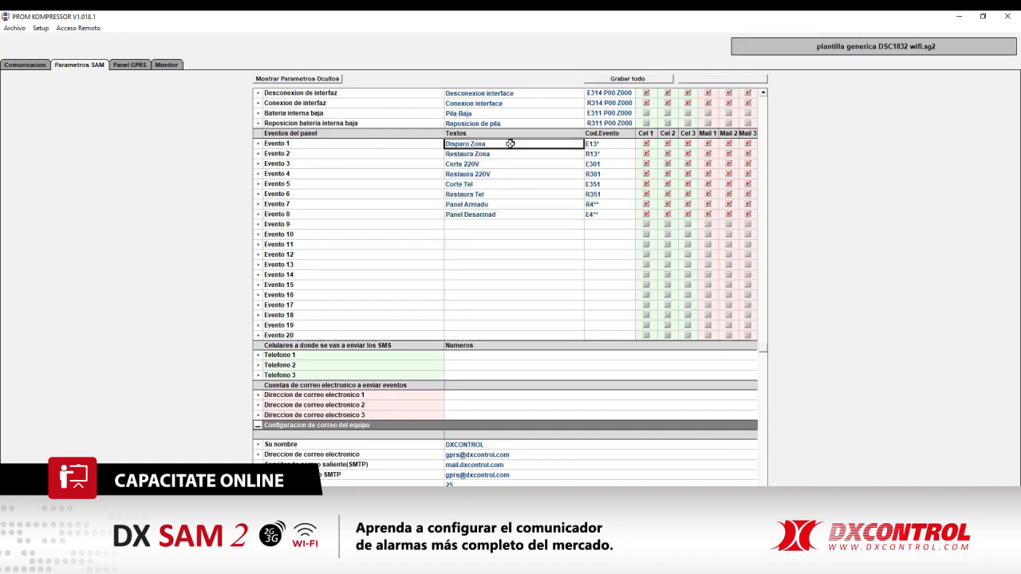
drag(596, 145, 609, 213)
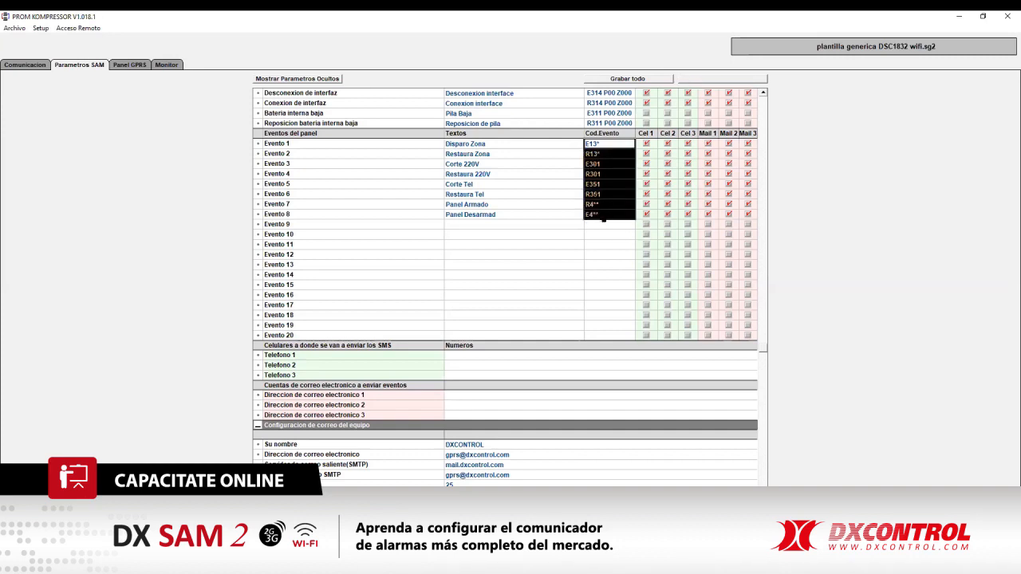
click(613, 173)
drag(506, 165, 540, 162)
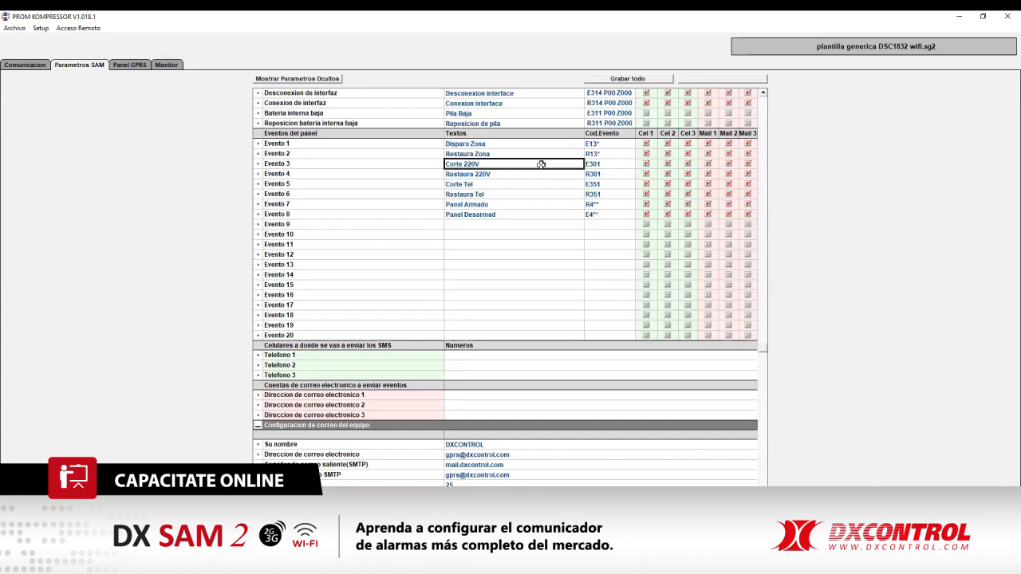
click(601, 165)
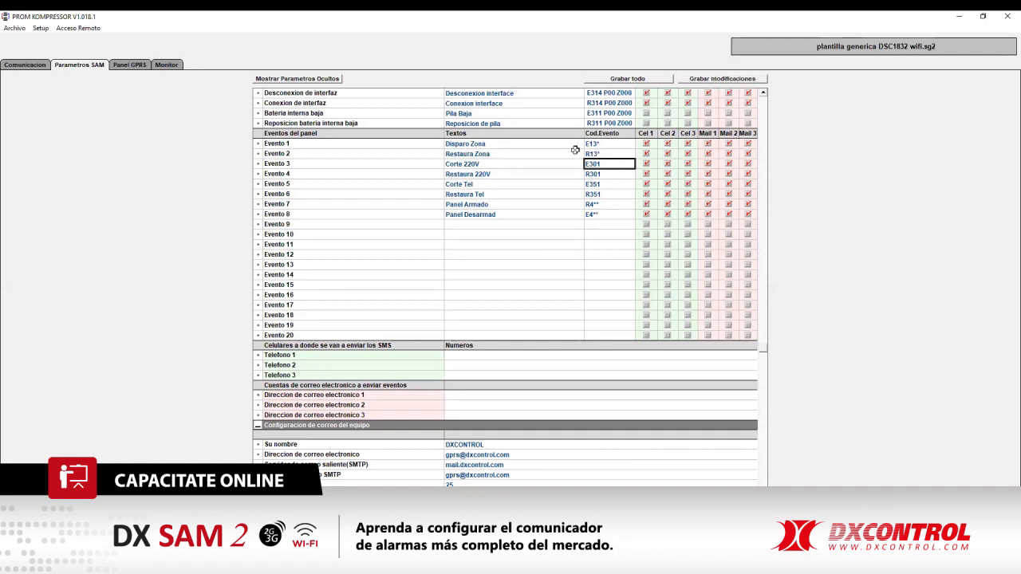
click(606, 144)
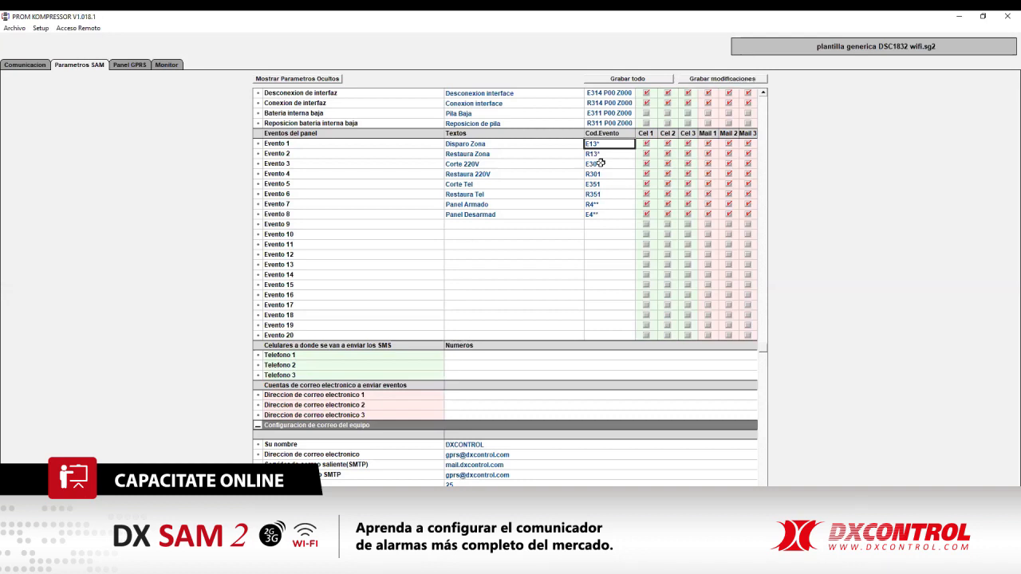
click(600, 162)
drag(609, 142, 609, 212)
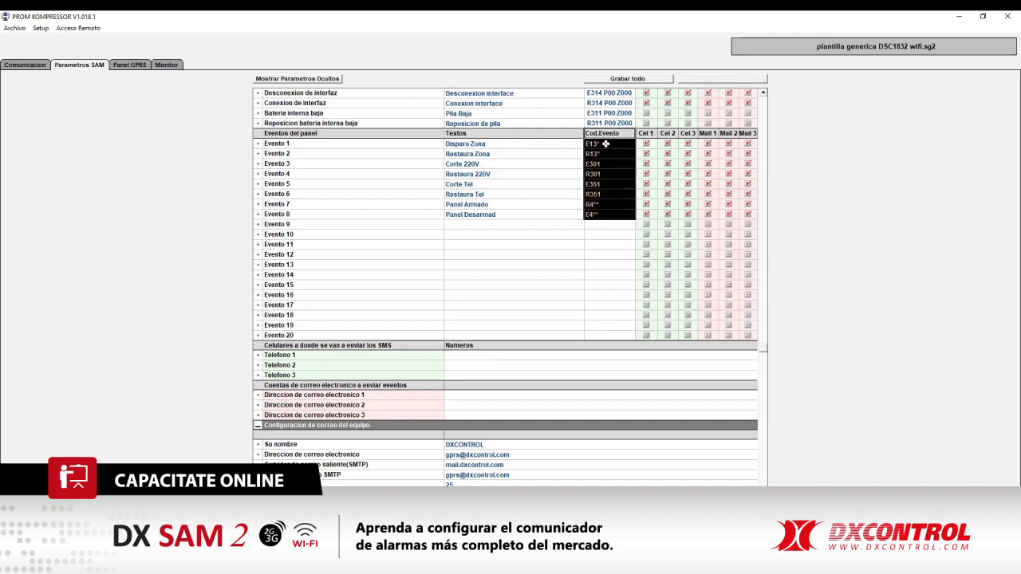
drag(606, 144, 607, 216)
drag(507, 143, 506, 214)
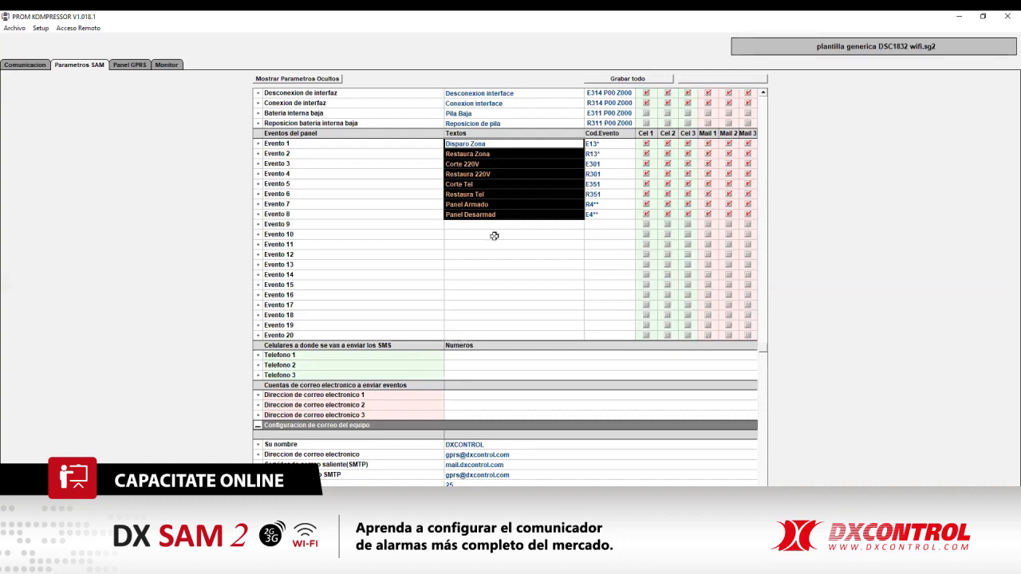
- Examine the Telefono 1 to 3 fields for the mobile numbers that receive the SMS notifications
scroll(498, 240, down, 3)
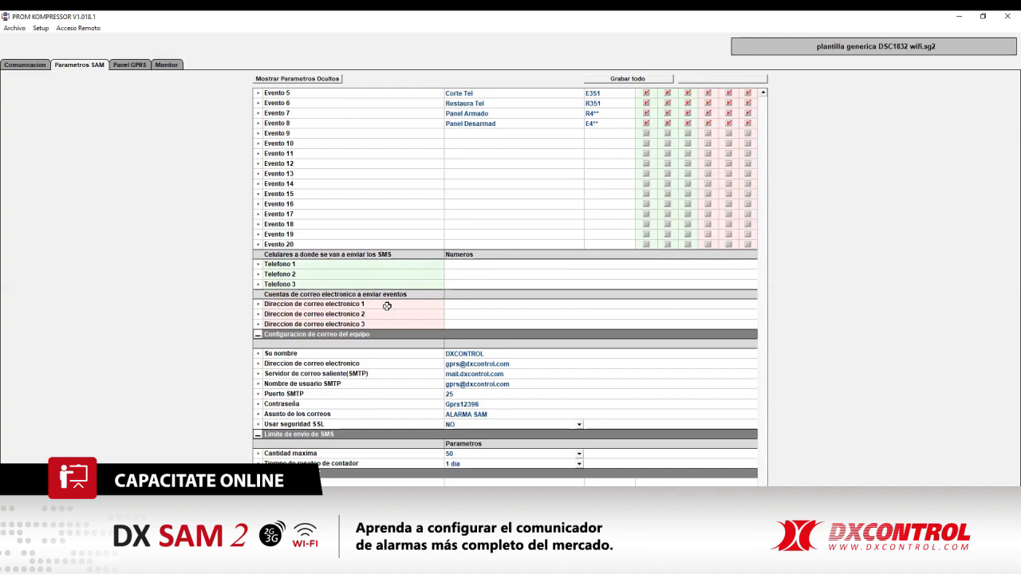
drag(449, 263, 471, 326)
drag(478, 263, 481, 329)
drag(452, 263, 519, 281)
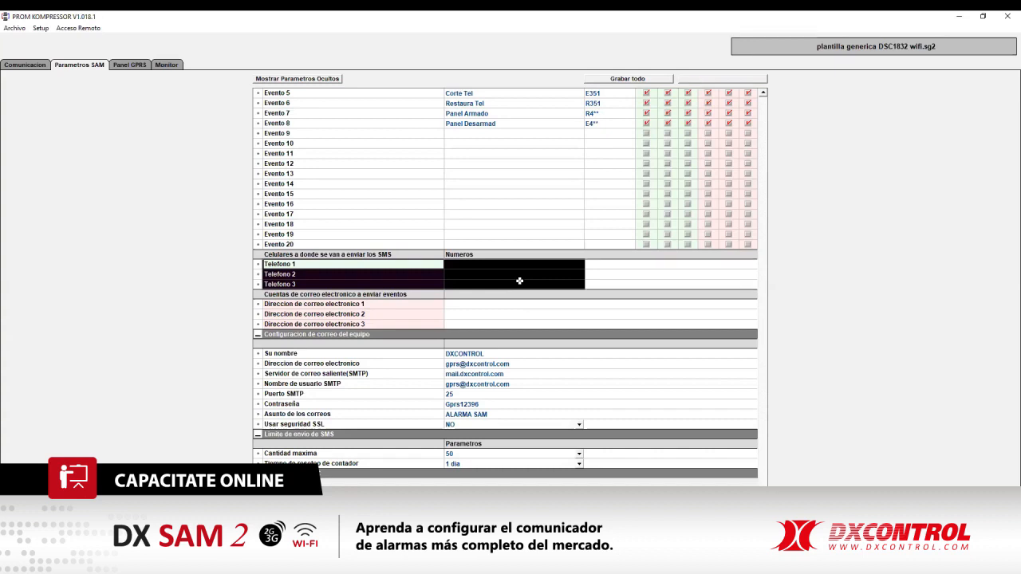
scroll(417, 258, up, 10)
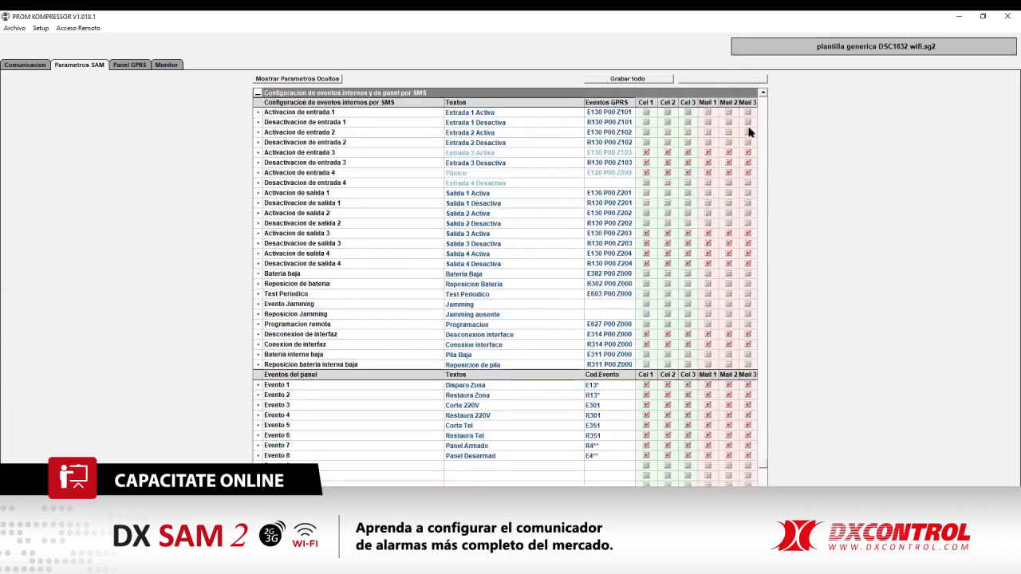
- Examine the three recipient e-mail address fields and the equipment's outgoing mail configuration
scroll(550, 275, down, 8)
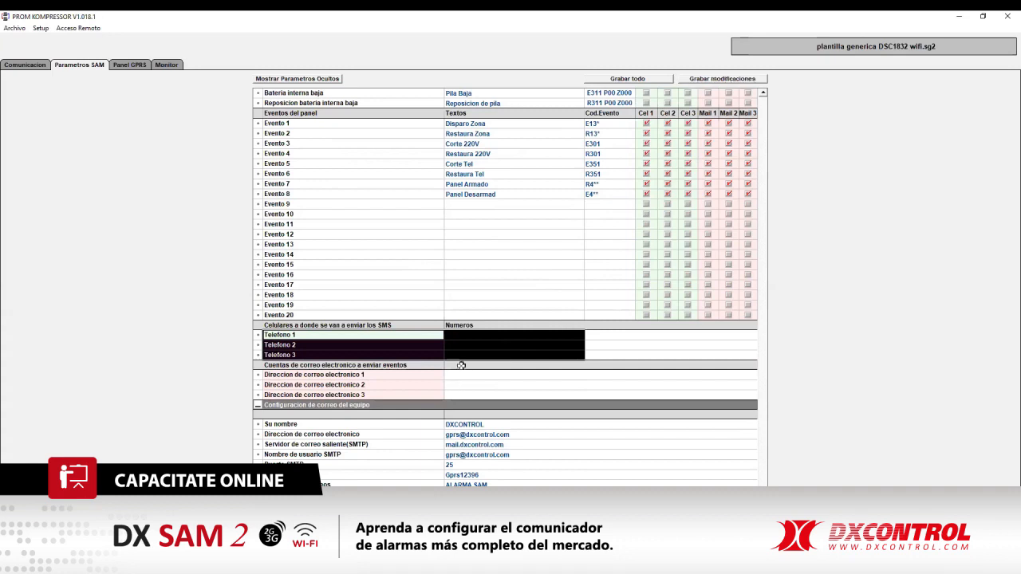
drag(469, 374, 477, 400)
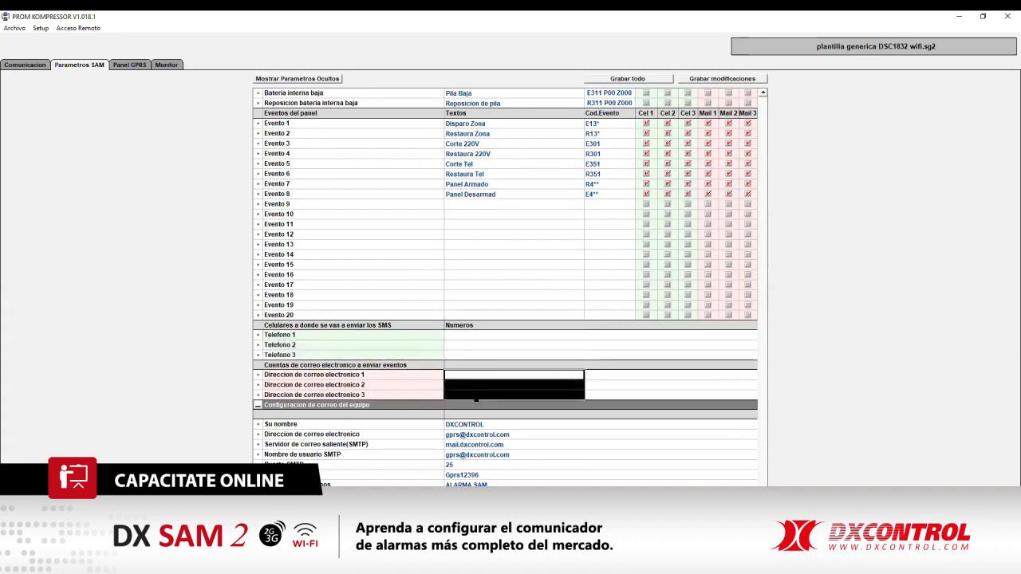
drag(413, 428, 606, 485)
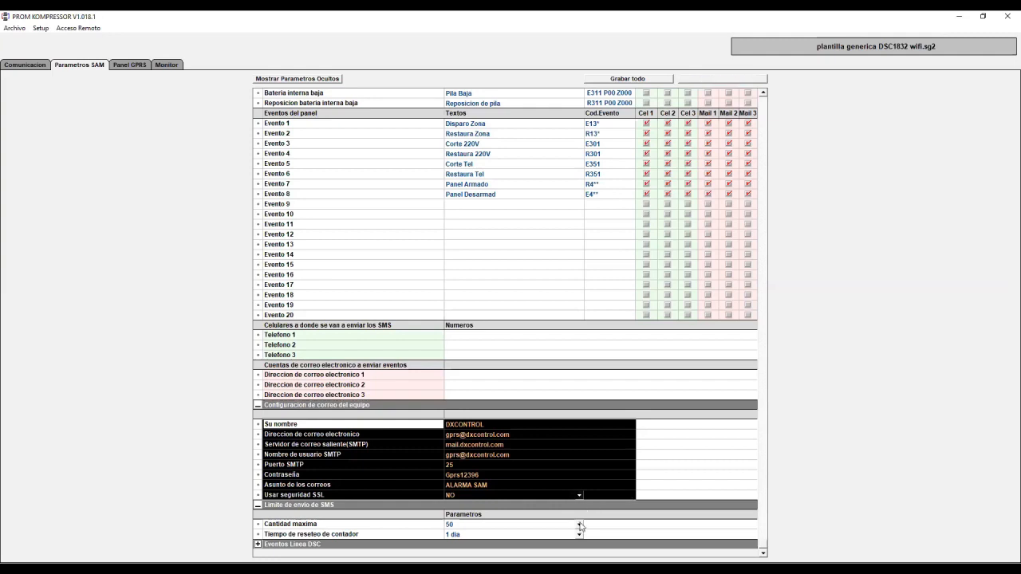
- Set the Cantidad maxima of the SMS sending limit to 10
click(579, 524)
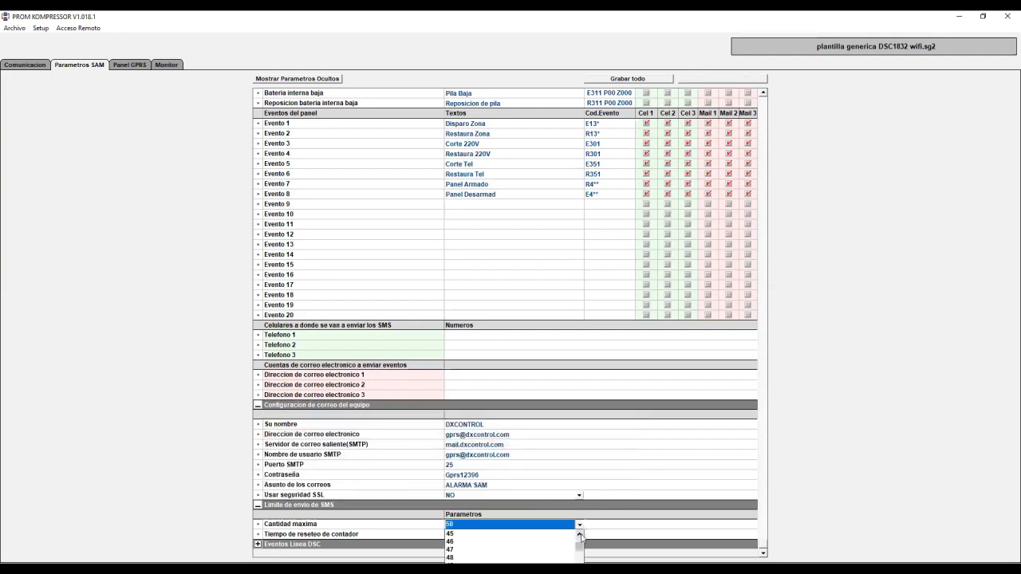
scroll(482, 542, up, 1)
scroll(482, 543, up, 4)
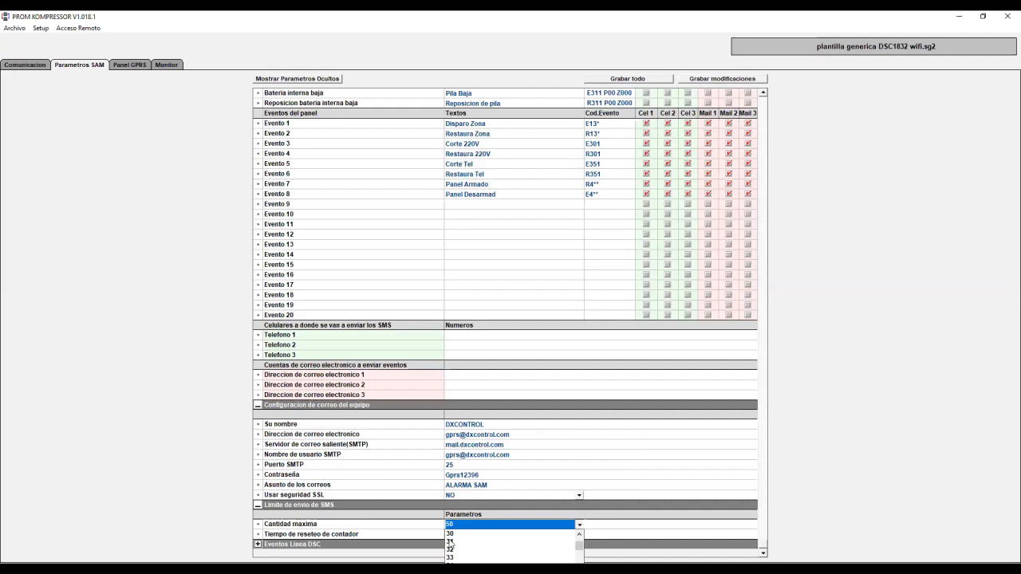
scroll(450, 542, up, 3)
scroll(453, 543, up, 2)
scroll(455, 543, up, 1)
click(453, 542)
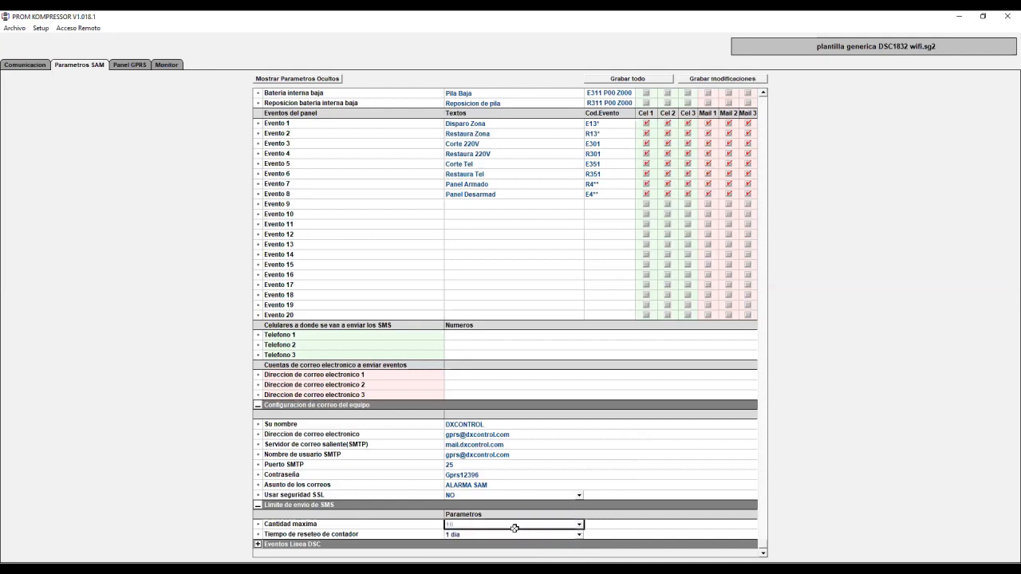
drag(319, 526, 567, 535)
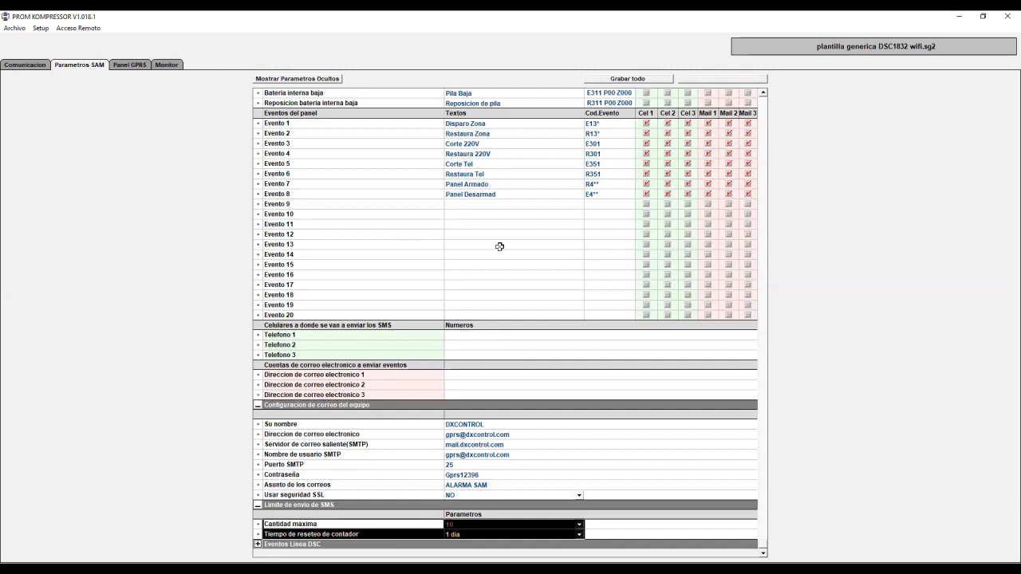
- Review the SAM parameters from the event notifications back up to the subscriber account numbers
scroll(650, 407, up, 9)
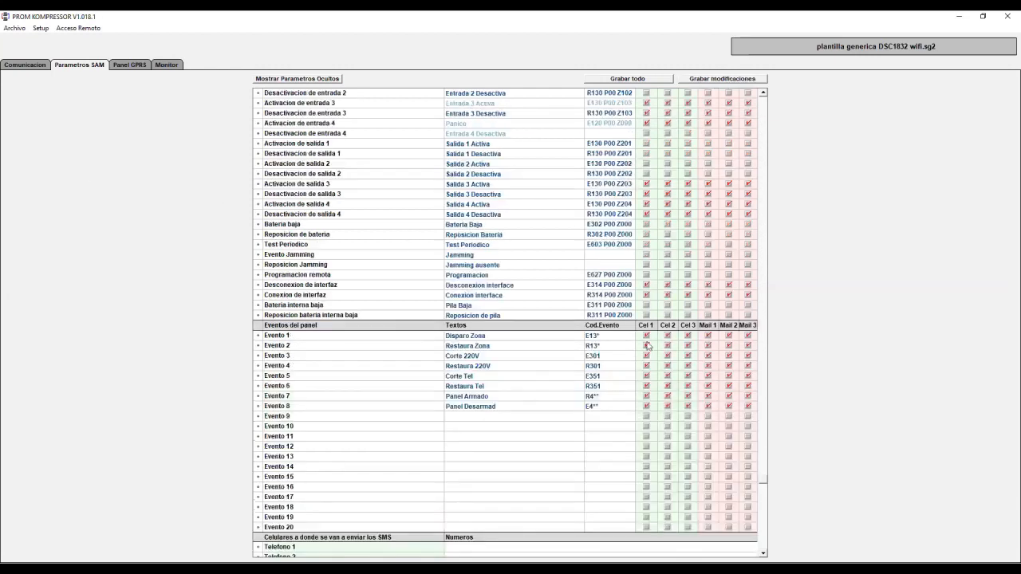
scroll(764, 110, up, 10)
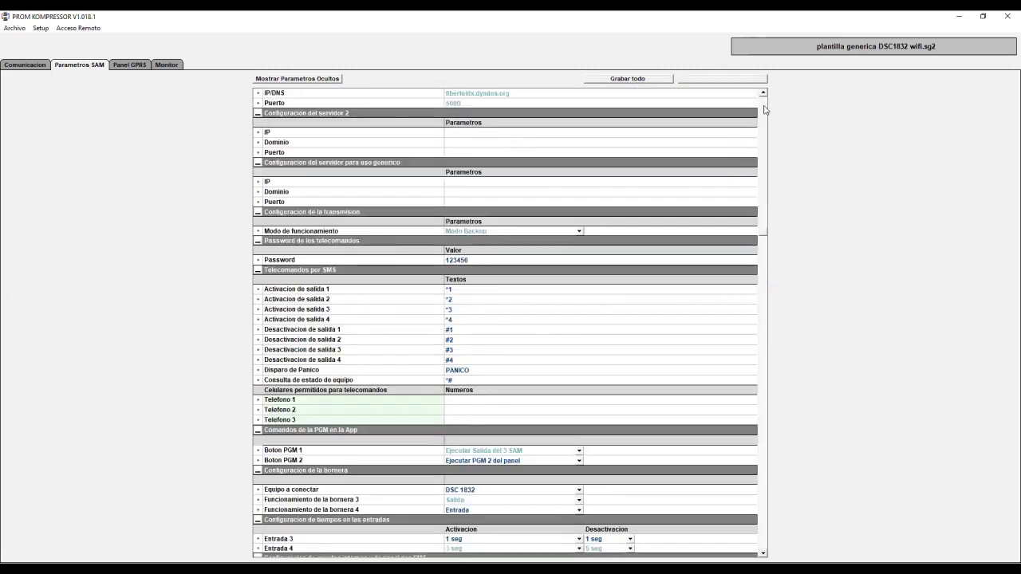
click(765, 109)
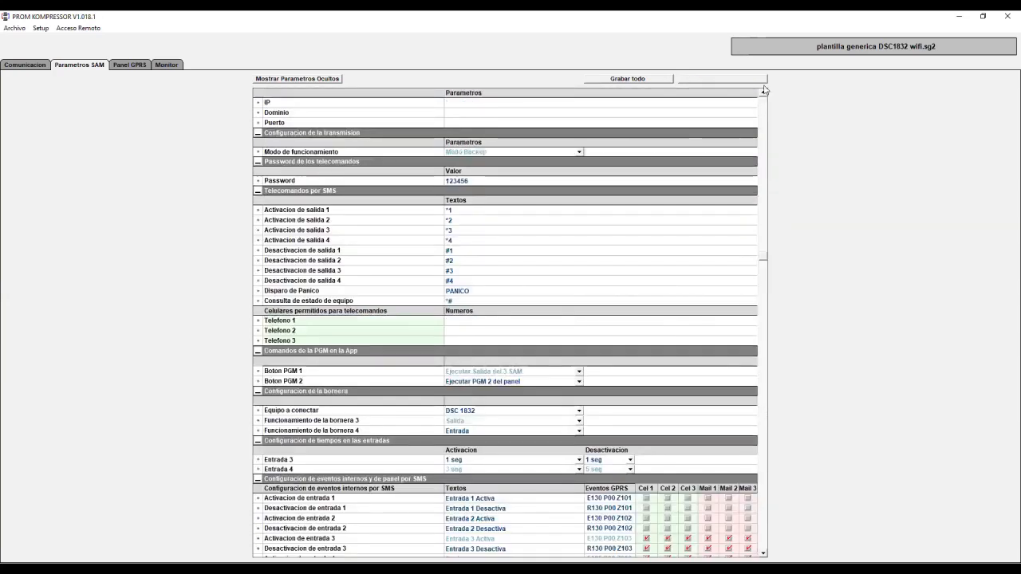
click(762, 95)
click(764, 107)
click(764, 107)
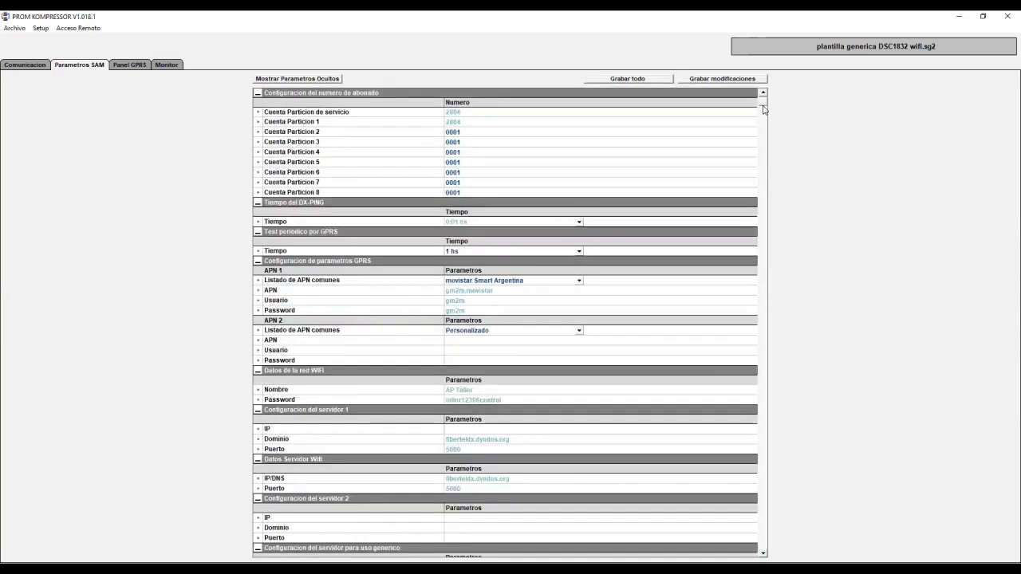
click(763, 552)
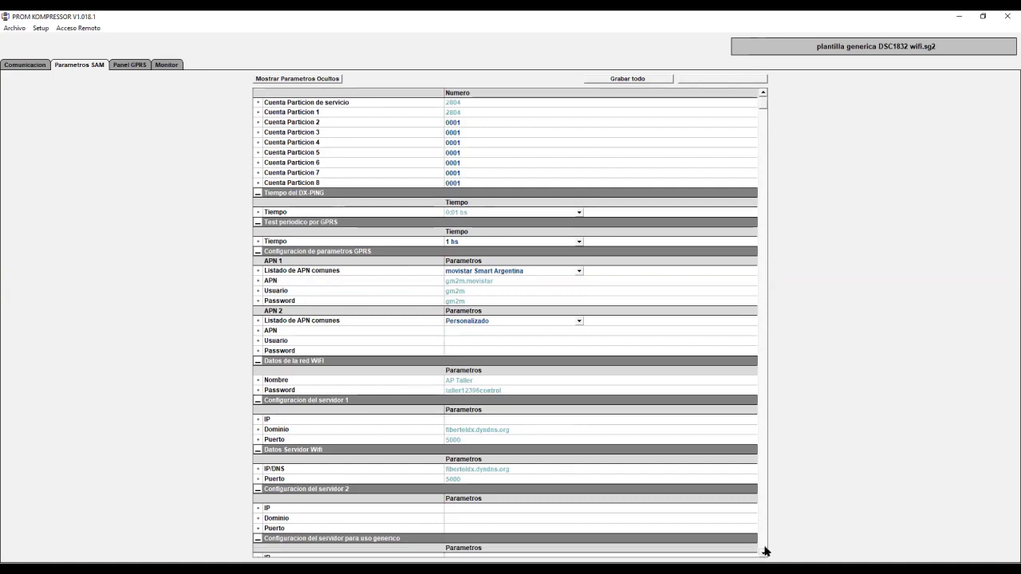
click(762, 93)
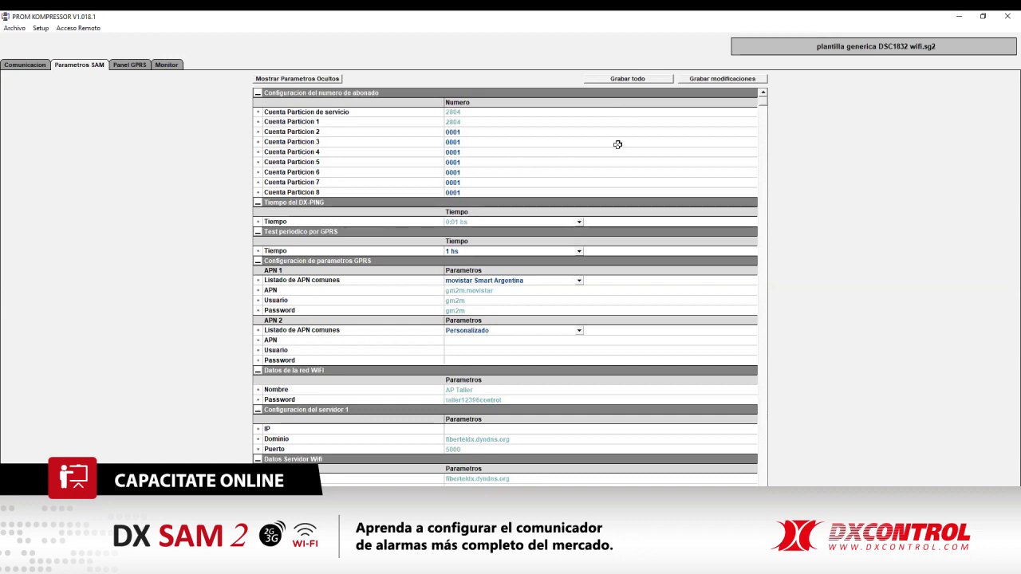
- Write all SAM parameters to the communicator, supplying the programming password
click(597, 80)
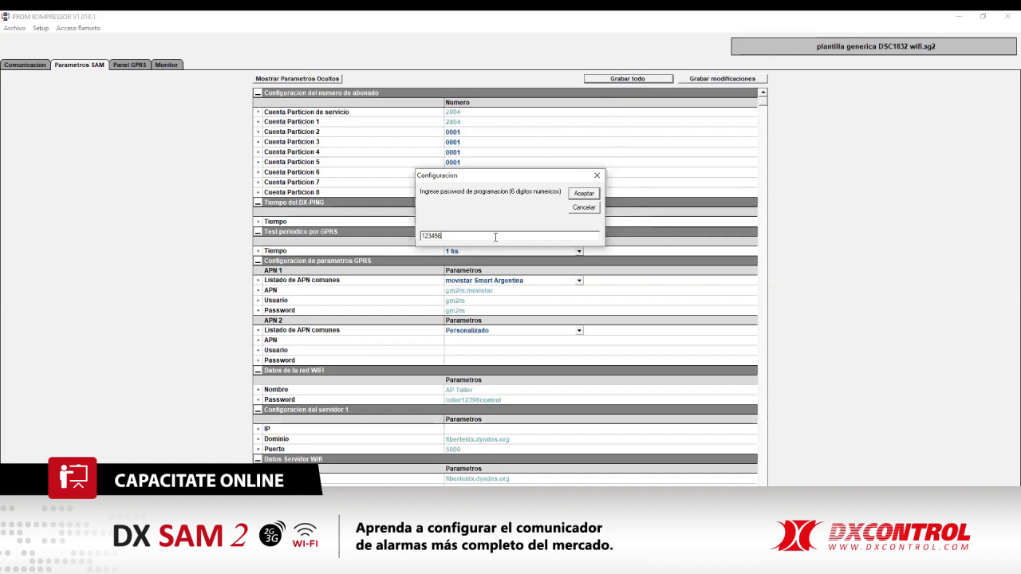
click(574, 198)
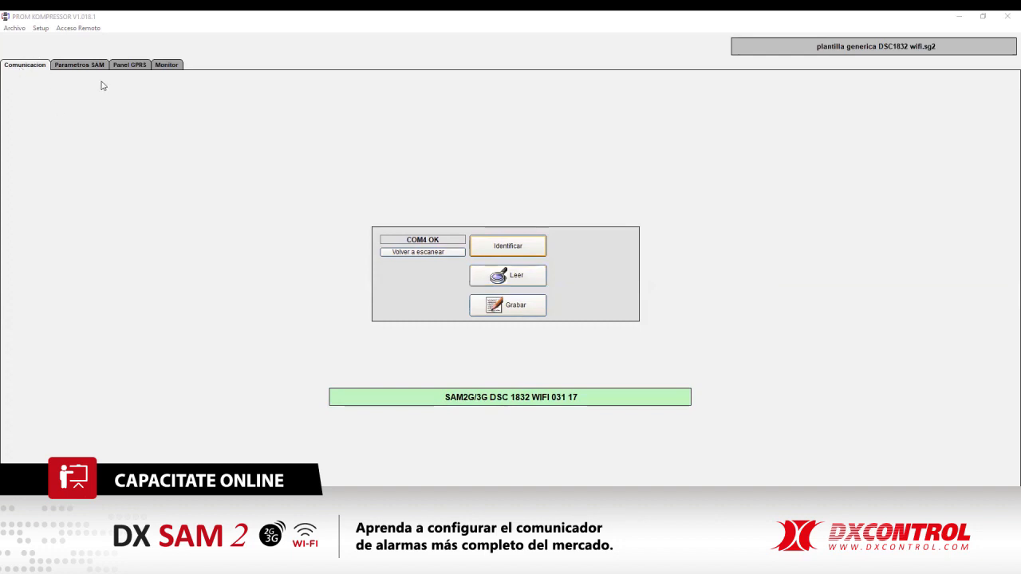
- Open the Panel GPRS view and examine the alarm panel link states and the external line state
click(131, 66)
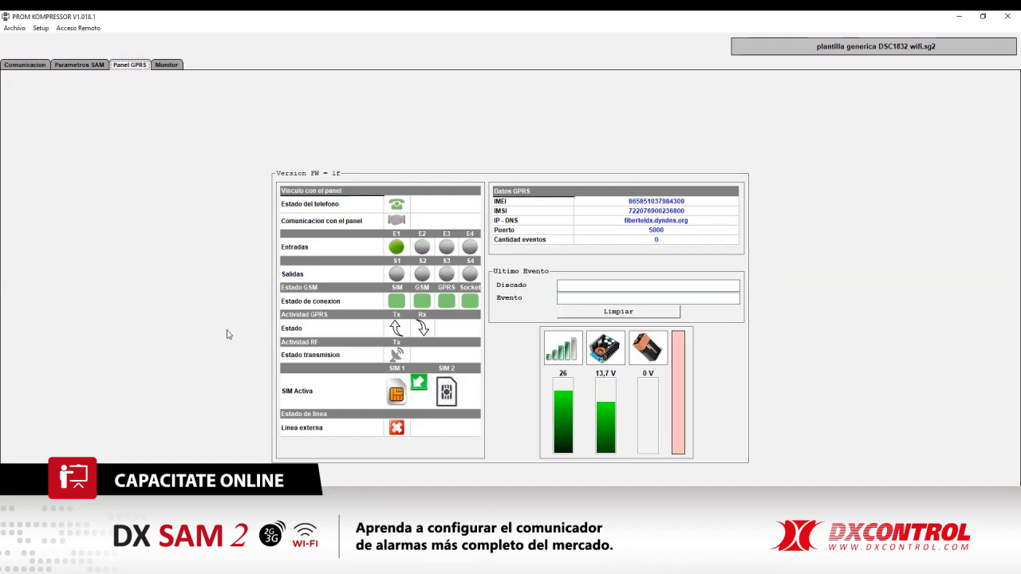
drag(305, 207, 472, 223)
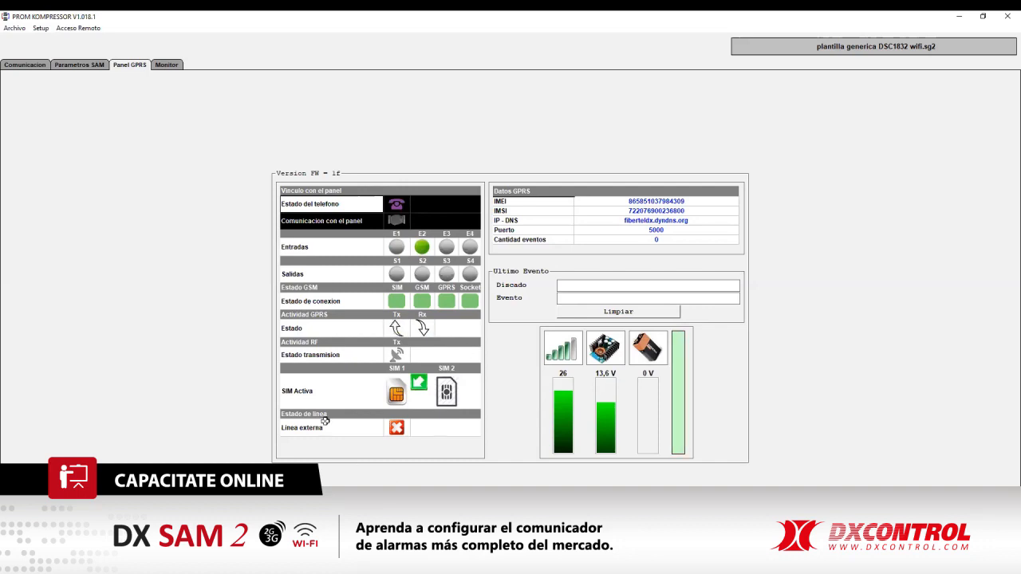
drag(331, 431, 209, 421)
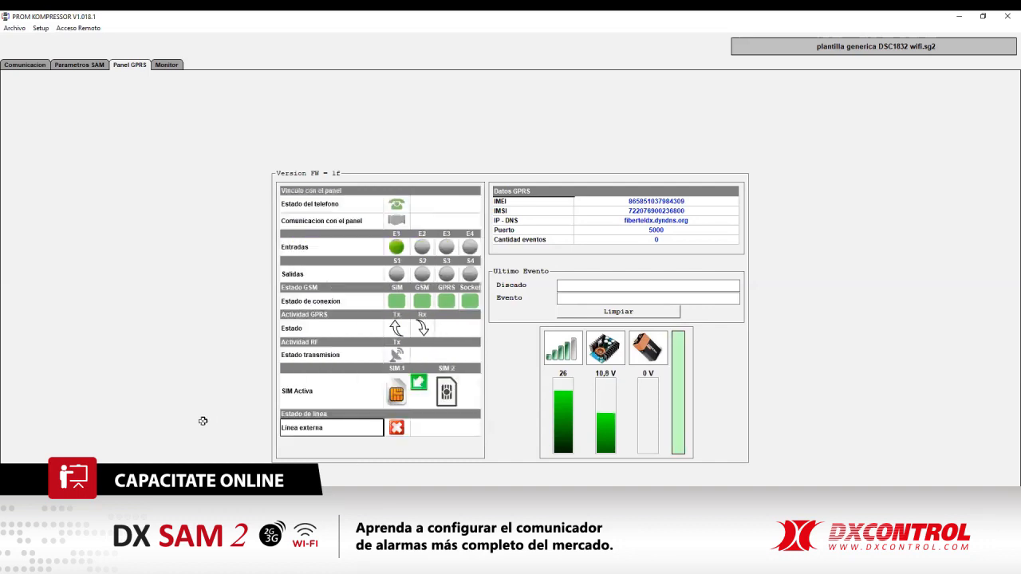
drag(441, 427, 245, 429)
- Examine the inputs, outputs, GSM connection, GPRS activity and RF transmission states of the communicator
click(326, 301)
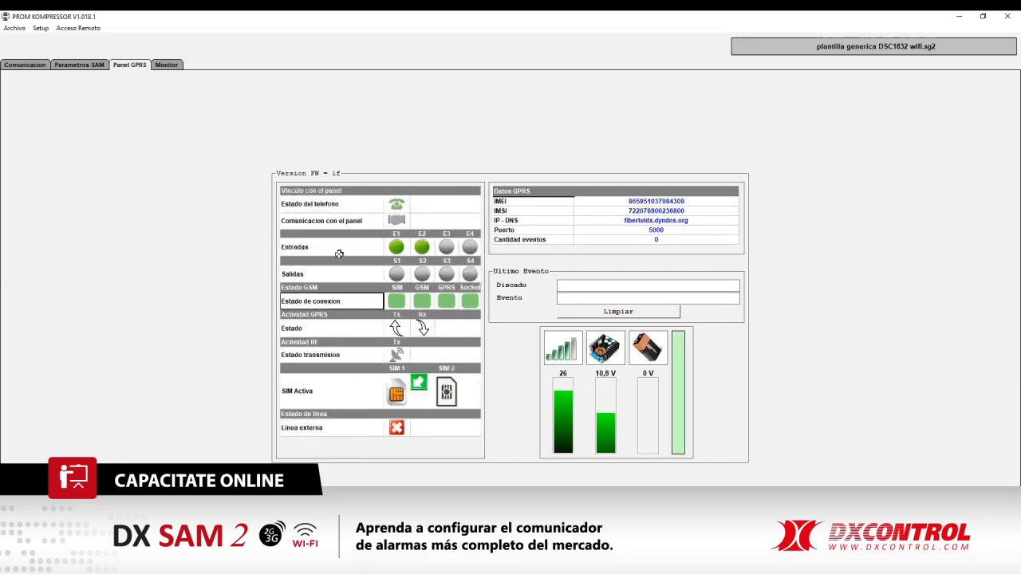
drag(374, 301, 462, 394)
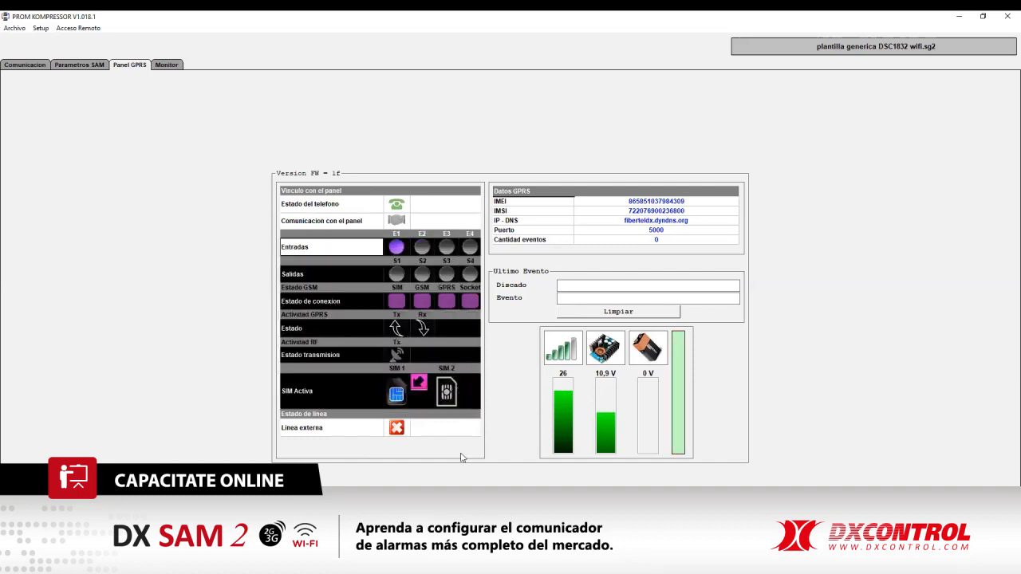
click(305, 354)
drag(430, 353, 469, 355)
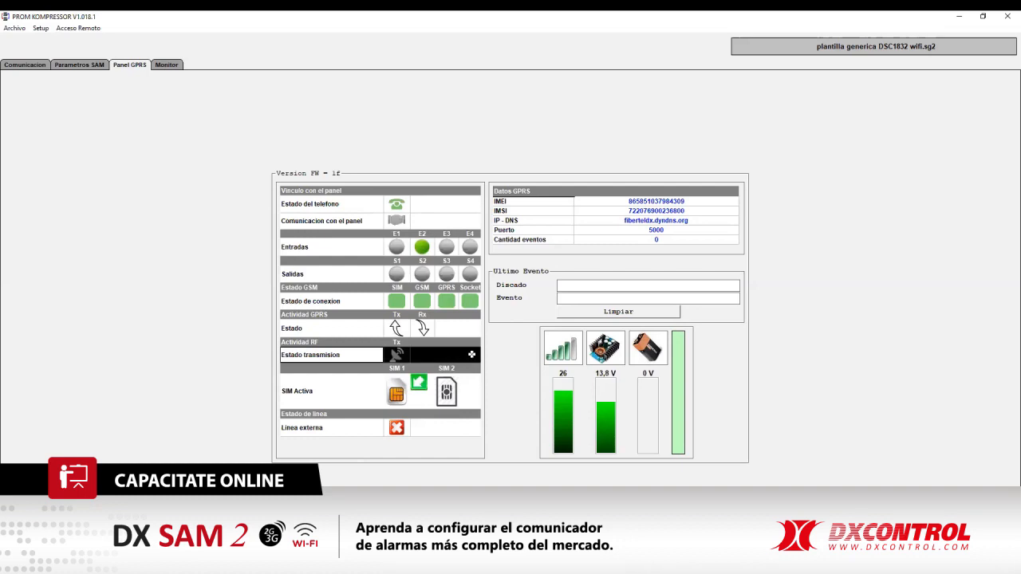
click(366, 326)
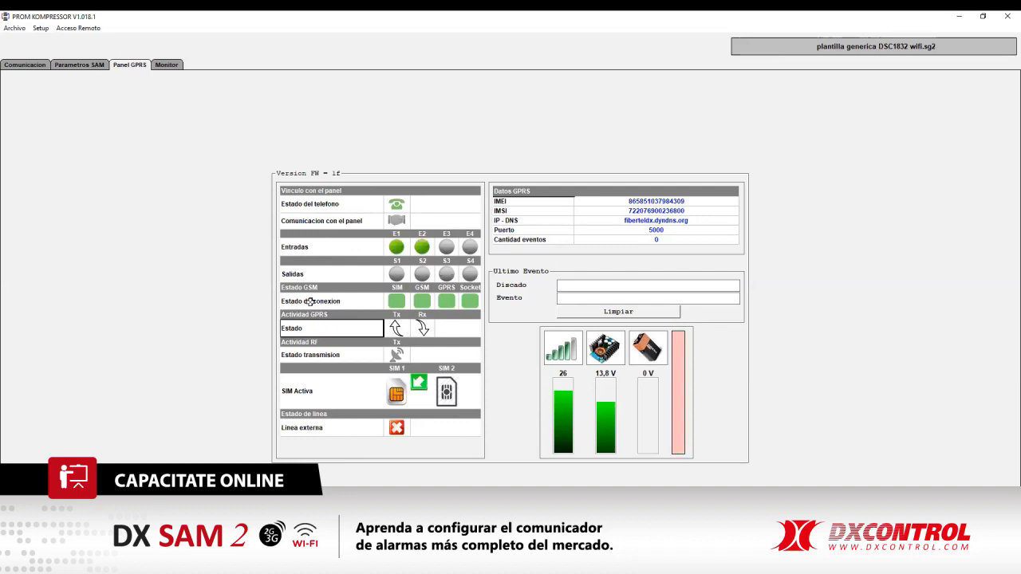
- Examine the SIM Activa indicators for SIM 1 and SIM 2
drag(294, 387, 431, 387)
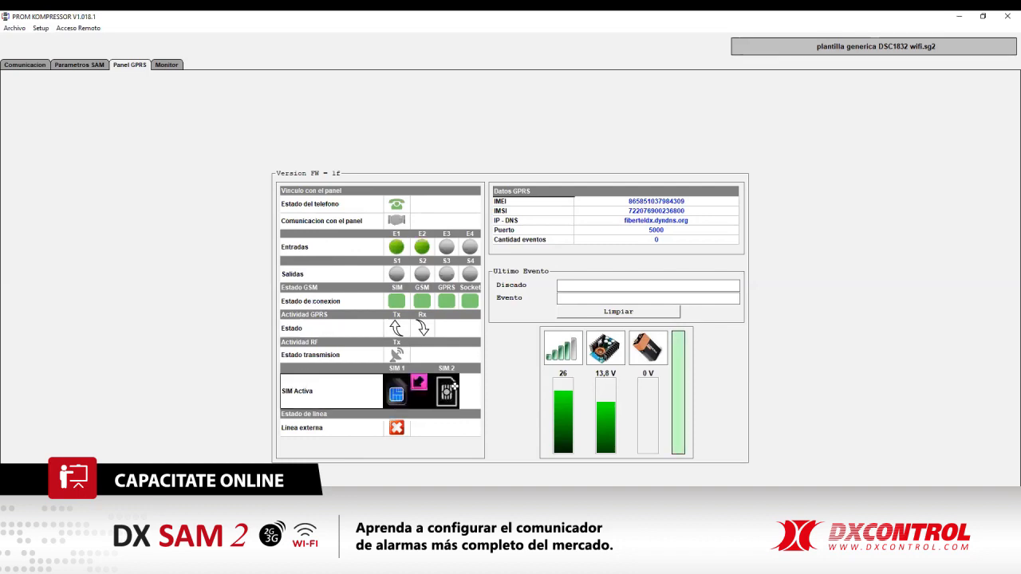
click(452, 386)
click(447, 393)
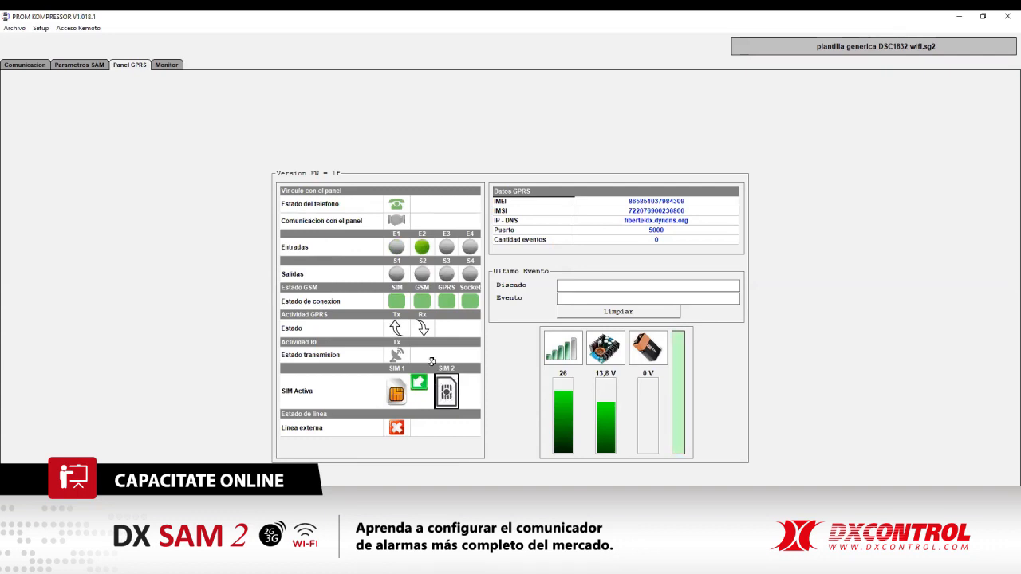
click(399, 397)
click(450, 391)
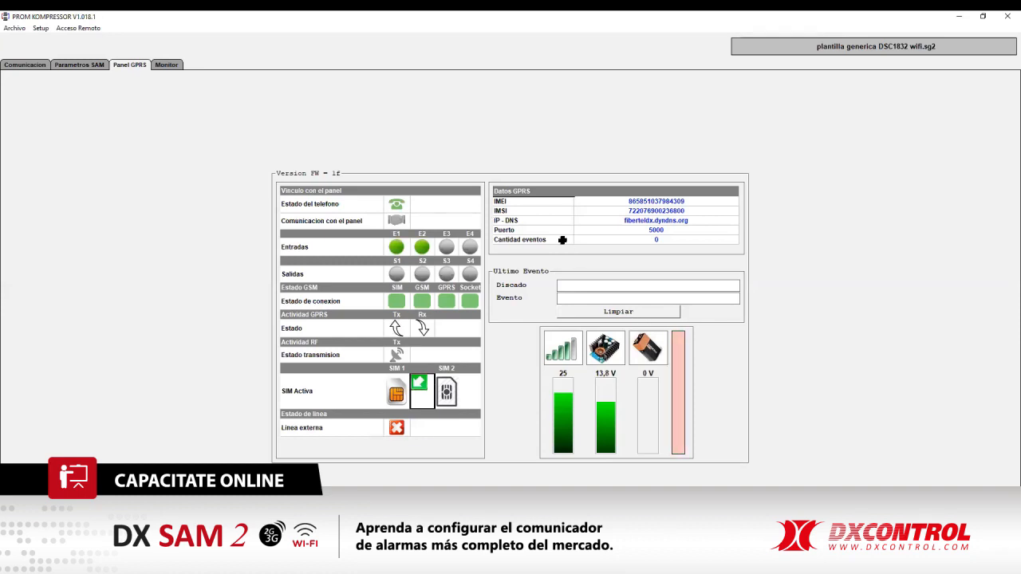
- Examine the IP - DNS, Puerto and Cantidad eventos entries in the Datos GPRS table
drag(539, 225, 688, 235)
click(583, 221)
drag(545, 224, 680, 229)
click(680, 230)
drag(594, 221, 602, 233)
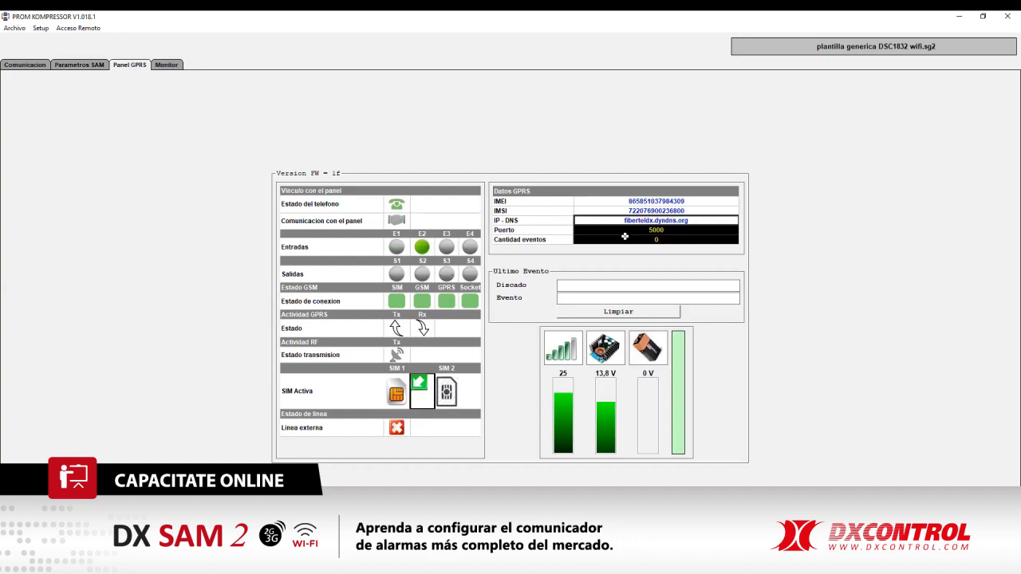
click(630, 226)
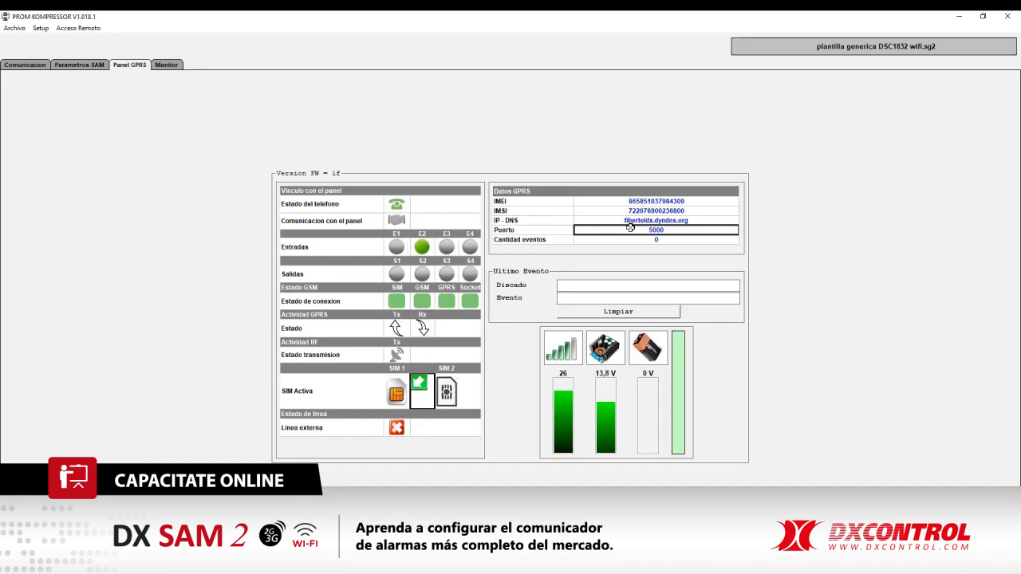
click(553, 230)
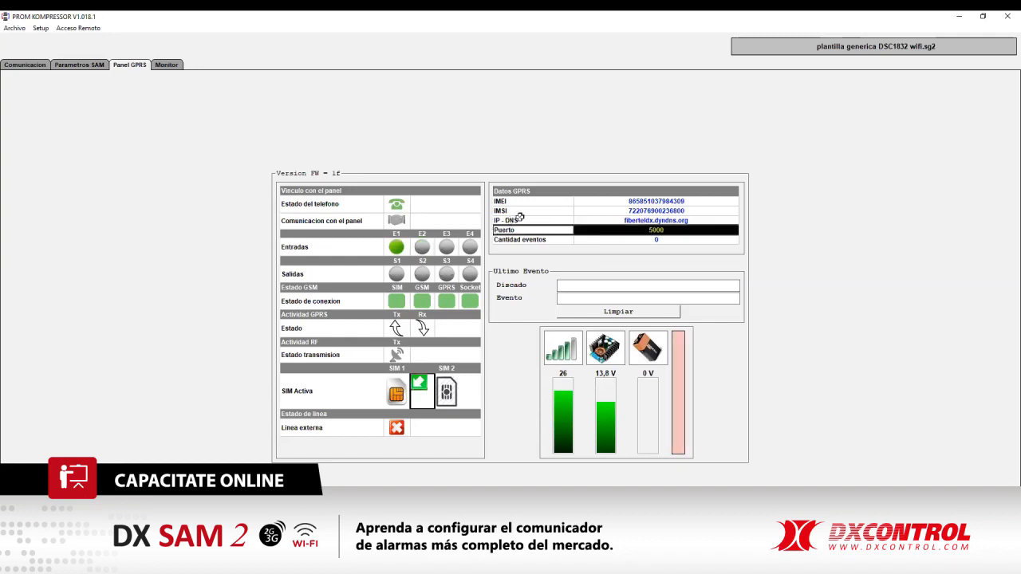
click(667, 222)
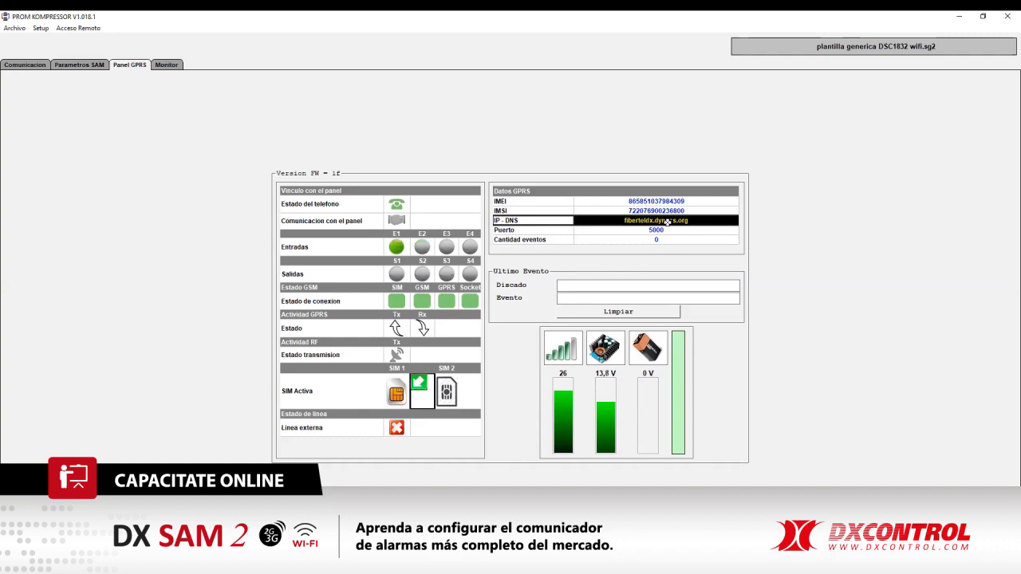
click(550, 238)
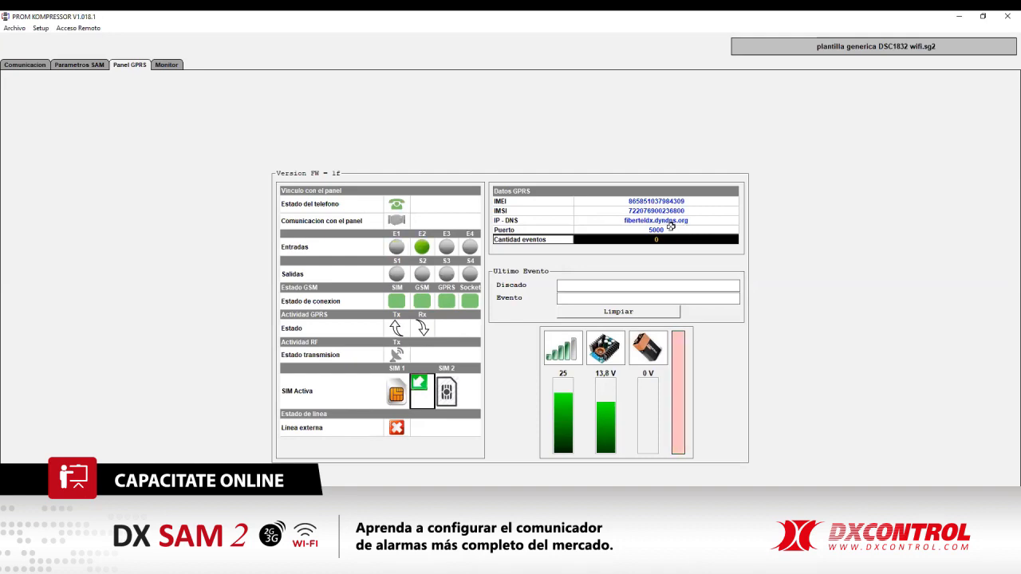
click(671, 228)
click(620, 240)
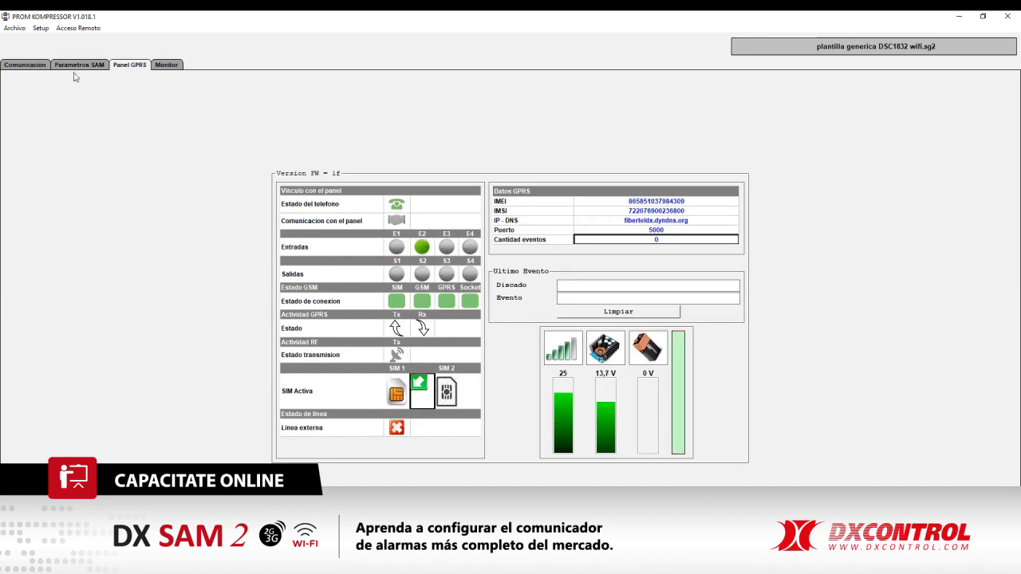
- Open the Monitor view showing the communicator's live command log
click(164, 66)
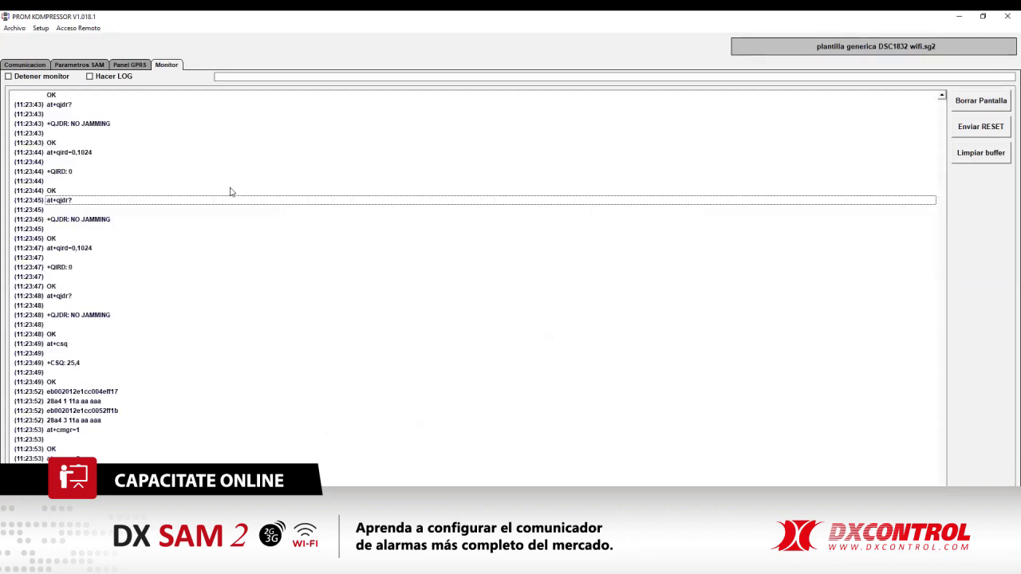
- Stop the live monitor and examine the FG1 event messages sent and their WRX responses in the log
click(8, 75)
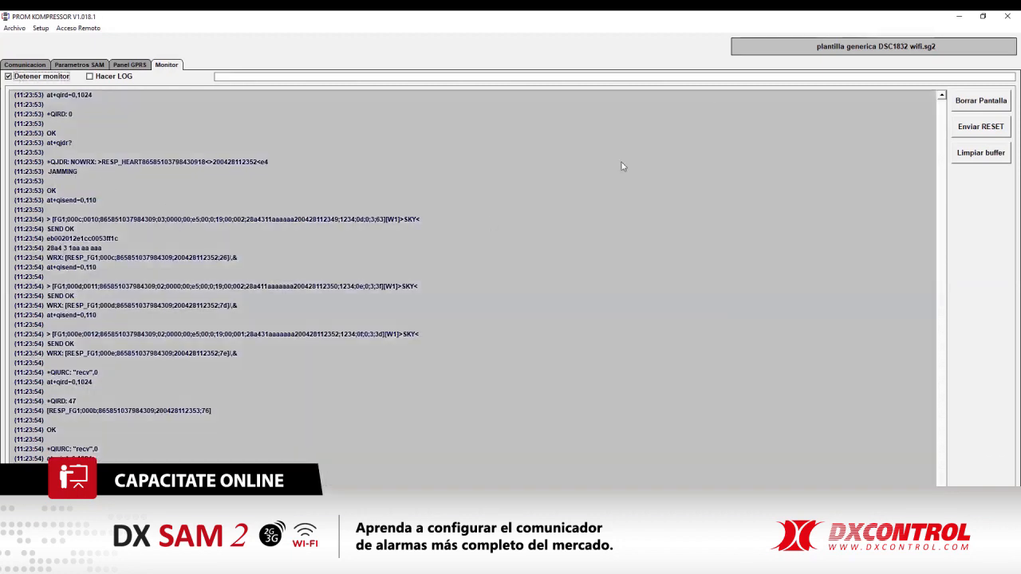
drag(32, 248, 279, 415)
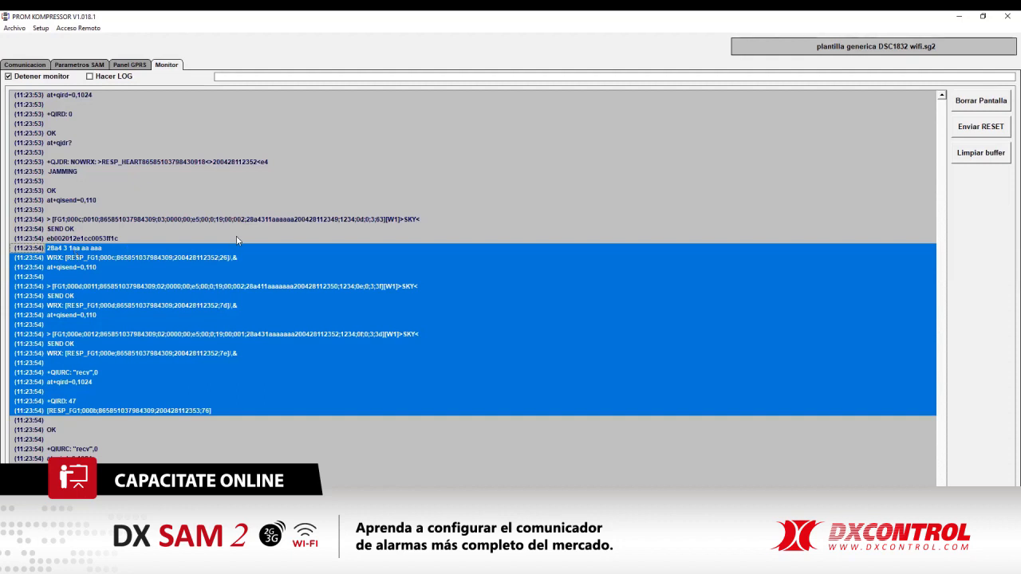
click(52, 255)
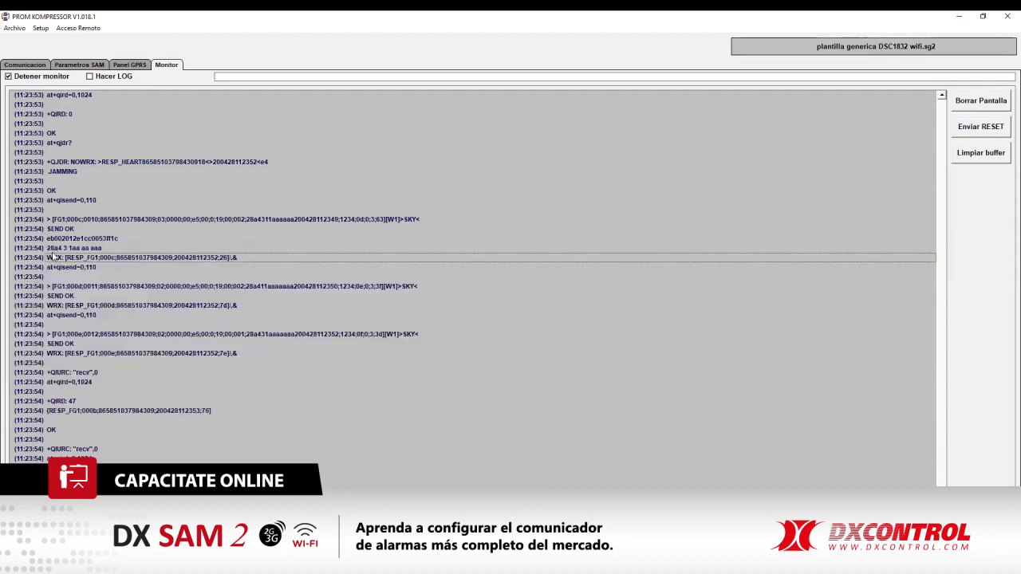
drag(24, 279, 335, 414)
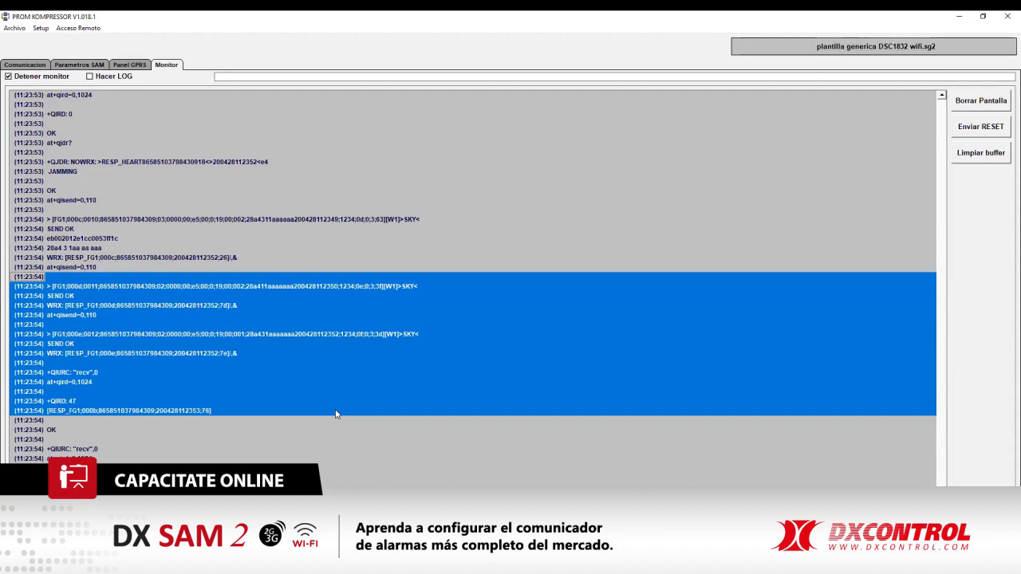
click(56, 290)
drag(57, 290, 169, 414)
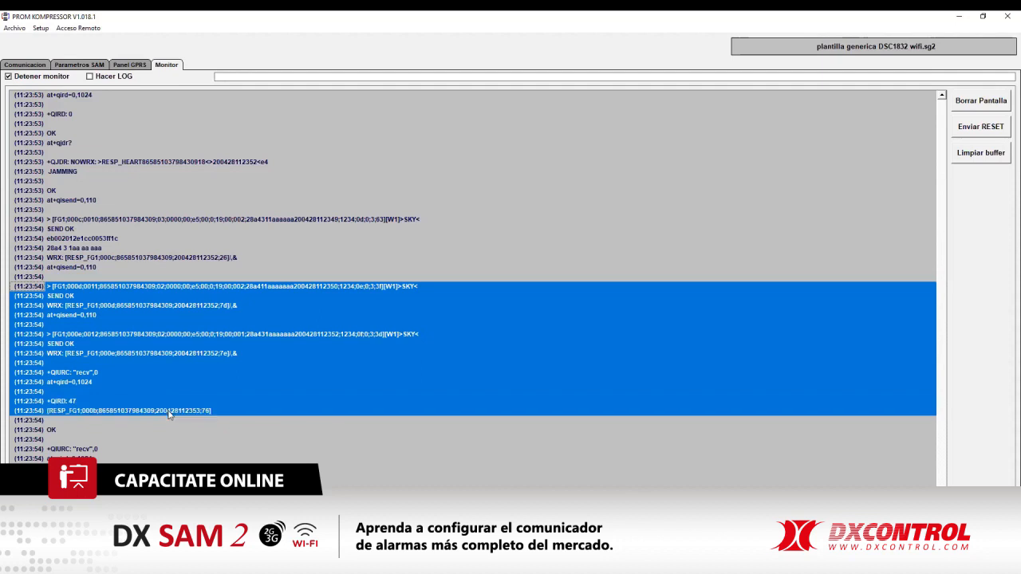
click(50, 314)
click(49, 306)
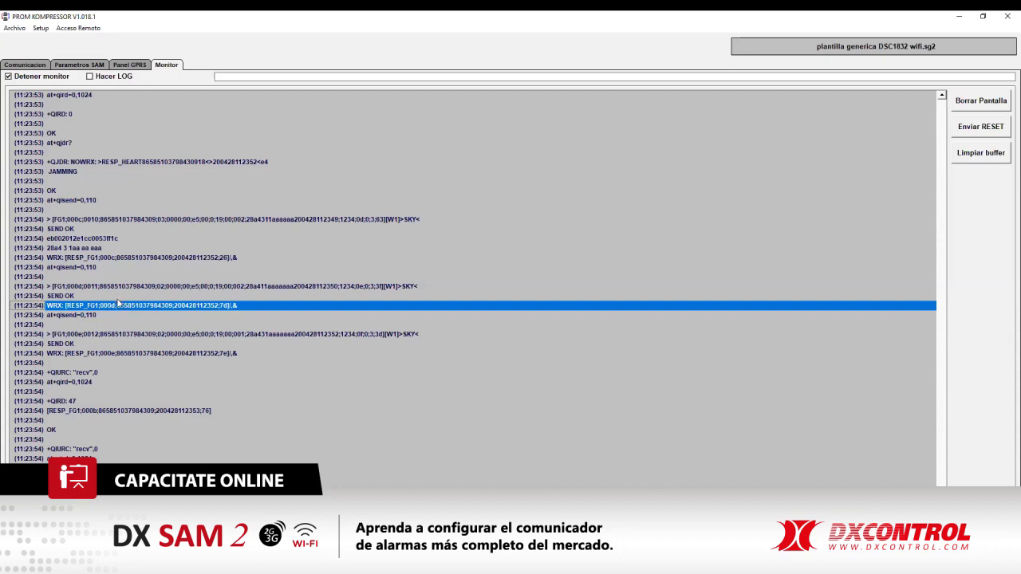
- Compare the RESP_FG1 acknowledgement following +QIRD: 47 with the WRX acknowledgement of the last FG1 message
click(21, 413)
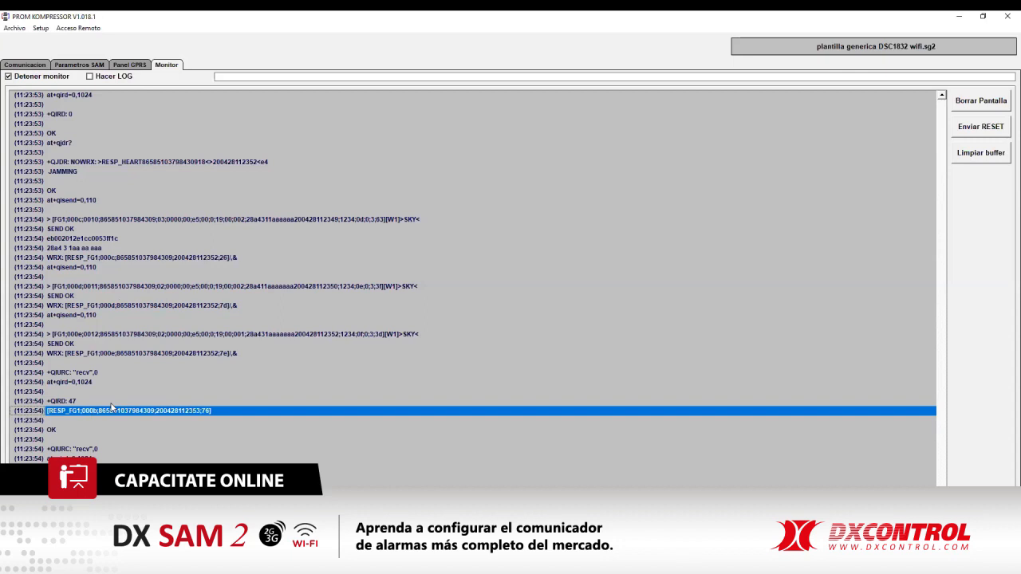
click(22, 334)
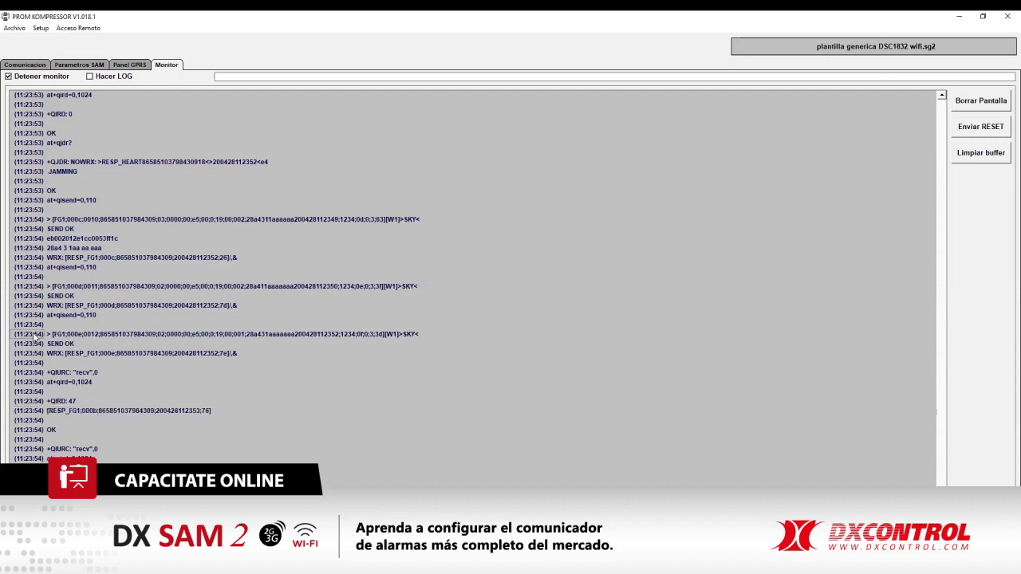
drag(177, 348, 48, 355)
click(94, 355)
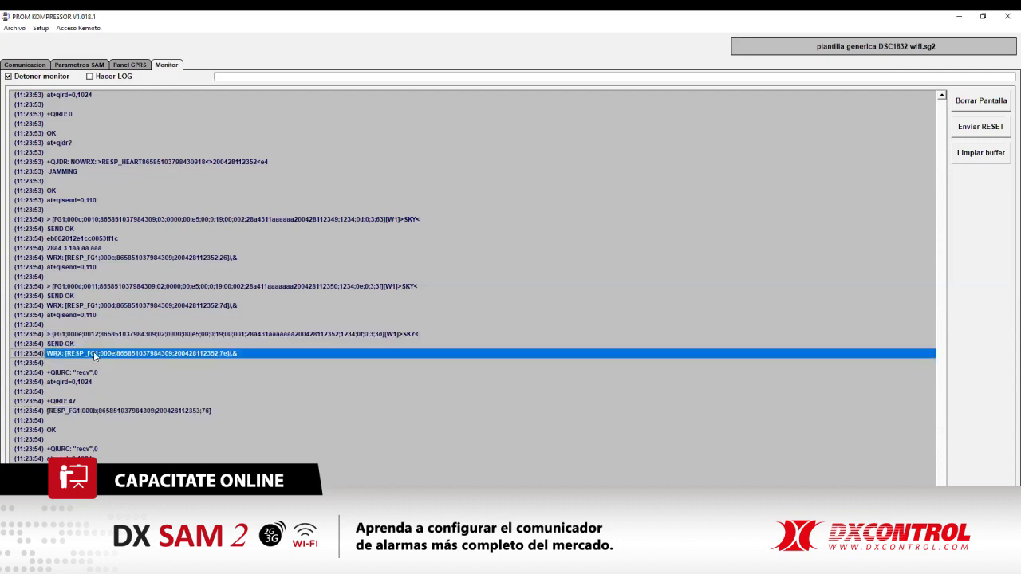
click(86, 413)
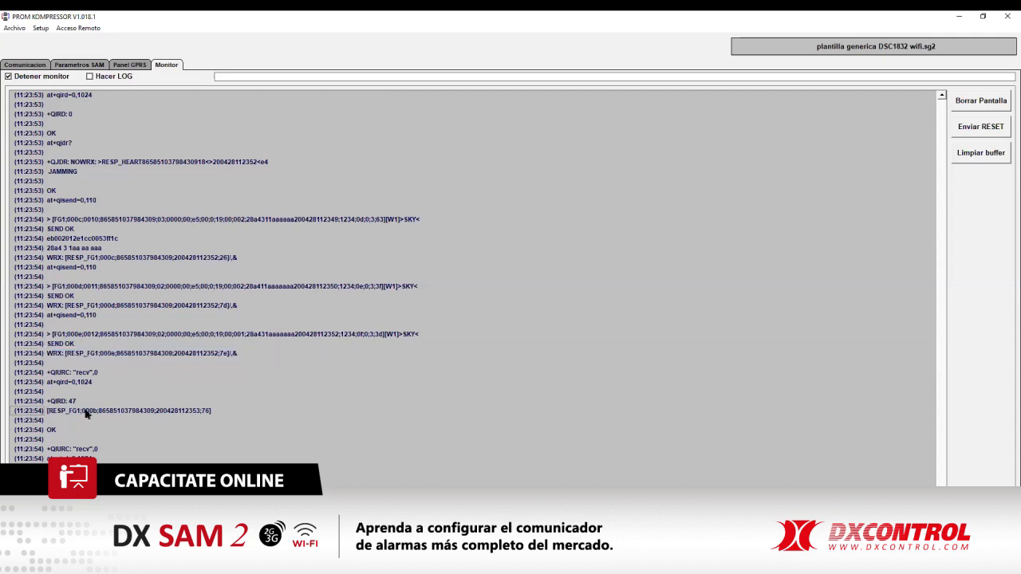
click(134, 413)
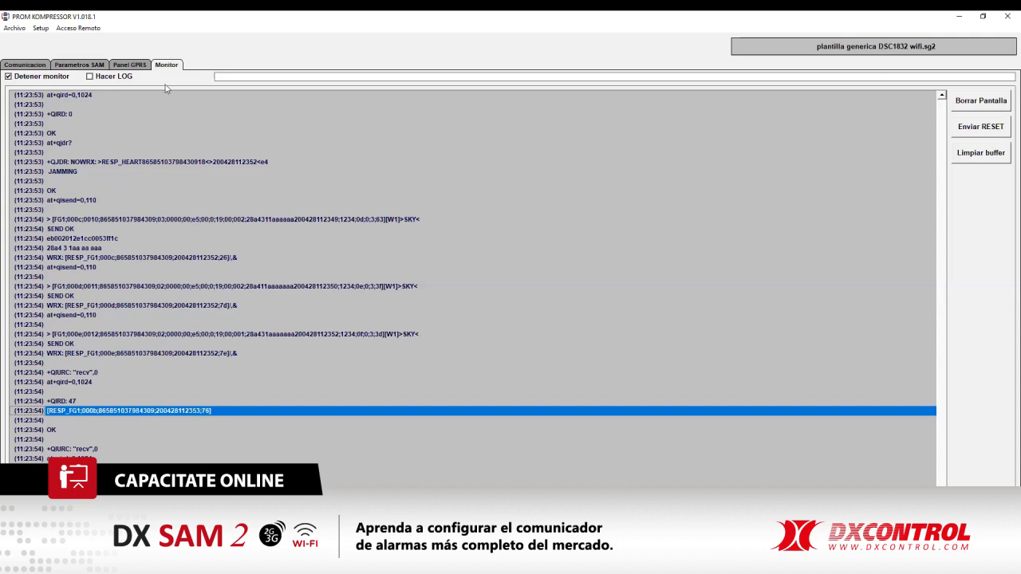
- Return to the GPRS panel and open the remote access connection window
click(132, 66)
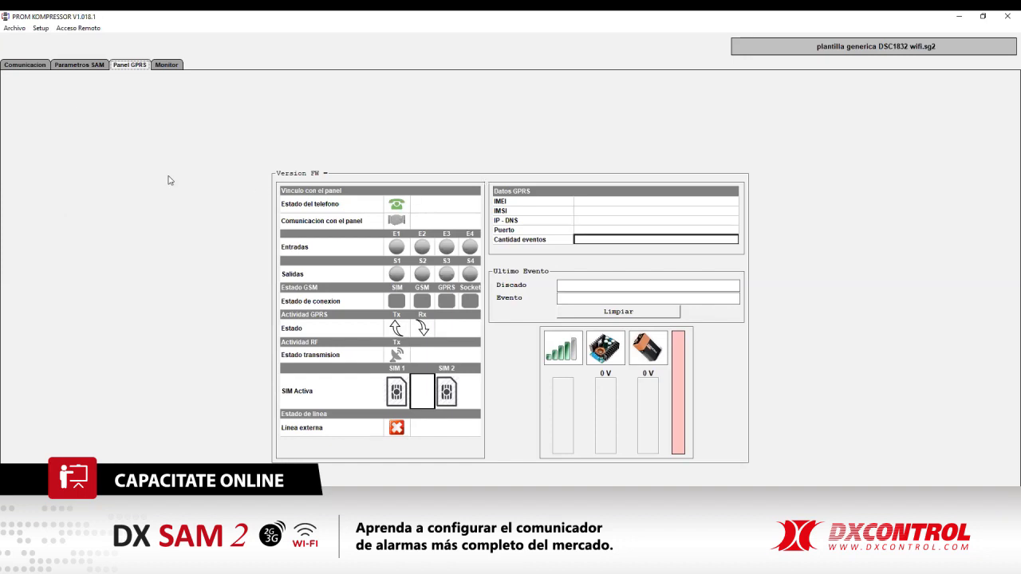
click(77, 31)
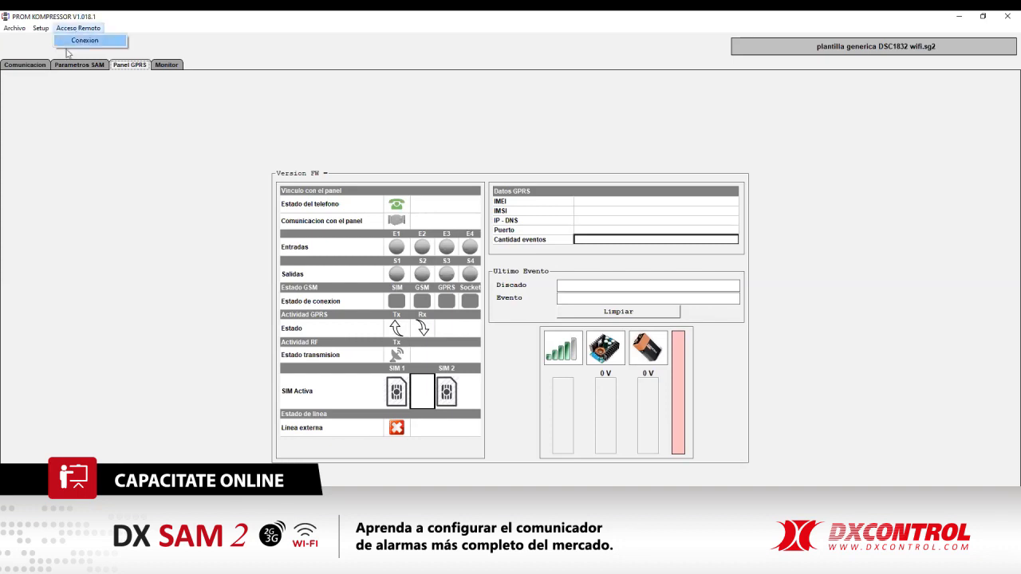
click(75, 41)
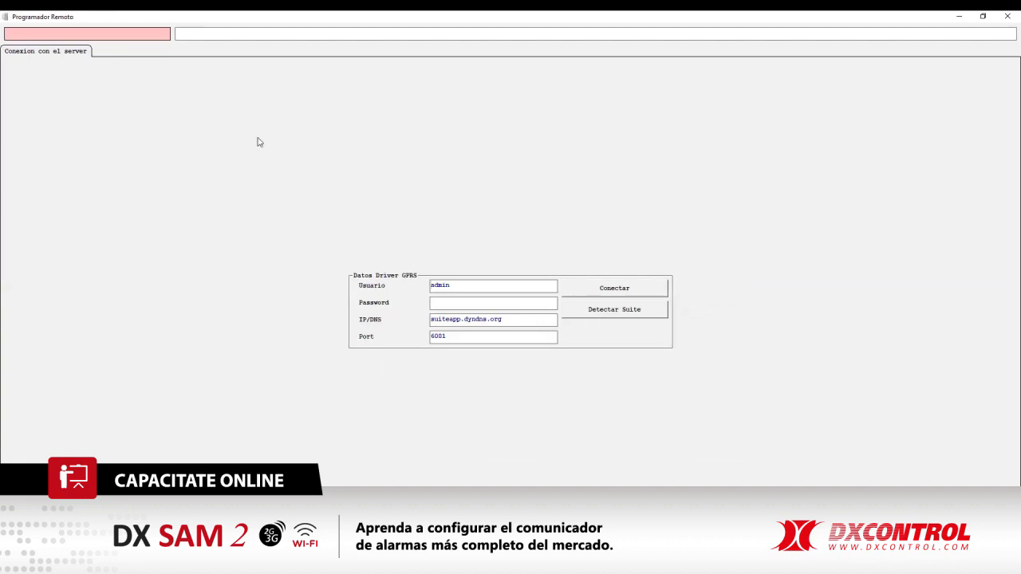
- Connect to the remote server with the account password, IP/DNS fiberteldx.dyndns.org and port 5001
click(447, 304)
drag(461, 319, 403, 331)
text(fiberteldx)
click(483, 334)
double_click(482, 335)
key(Return)
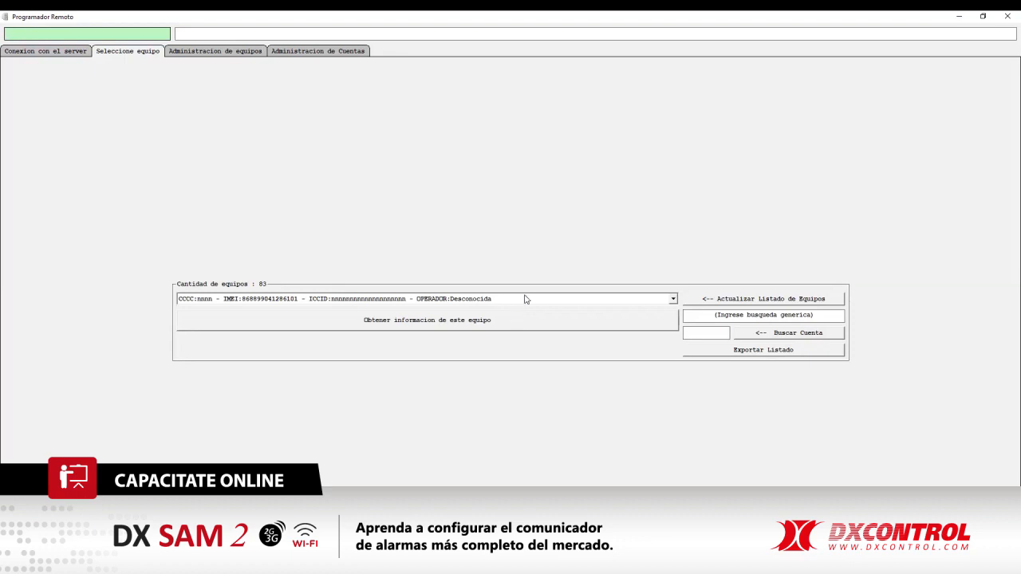
- Examine the list of devices registered on the server, including their IMEI, ICCID and operator entries
click(524, 298)
scroll(511, 343, down, 5)
scroll(511, 343, down, 5)
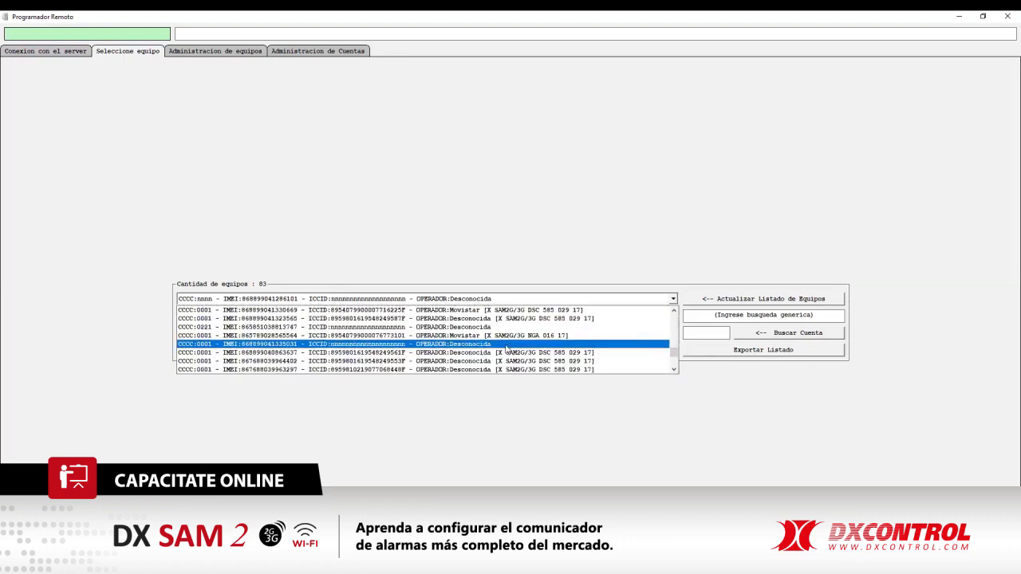
scroll(505, 348, up, 1)
scroll(506, 348, up, 4)
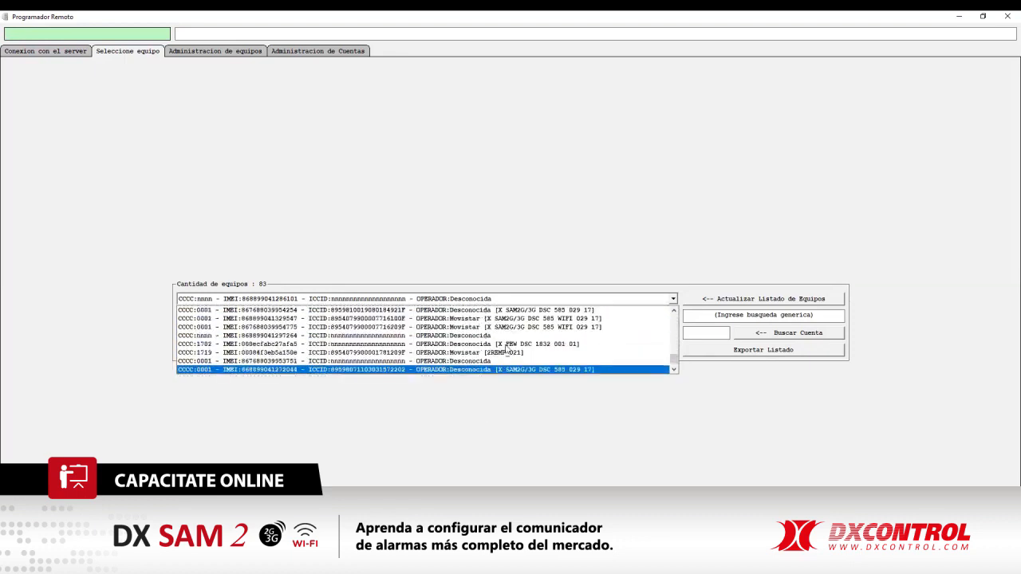
scroll(500, 363, up, 6)
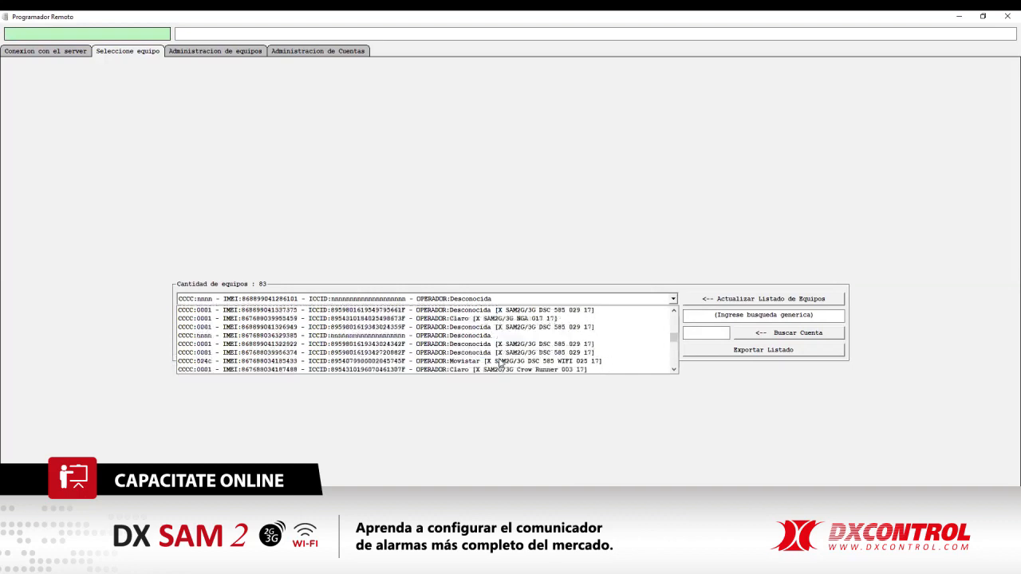
scroll(486, 364, up, 4)
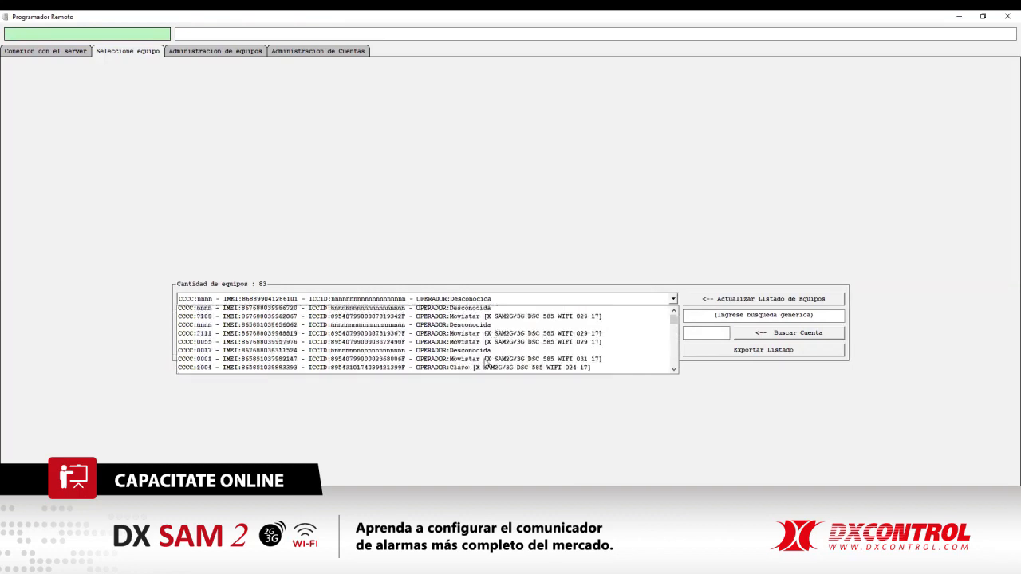
scroll(486, 365, down, 4)
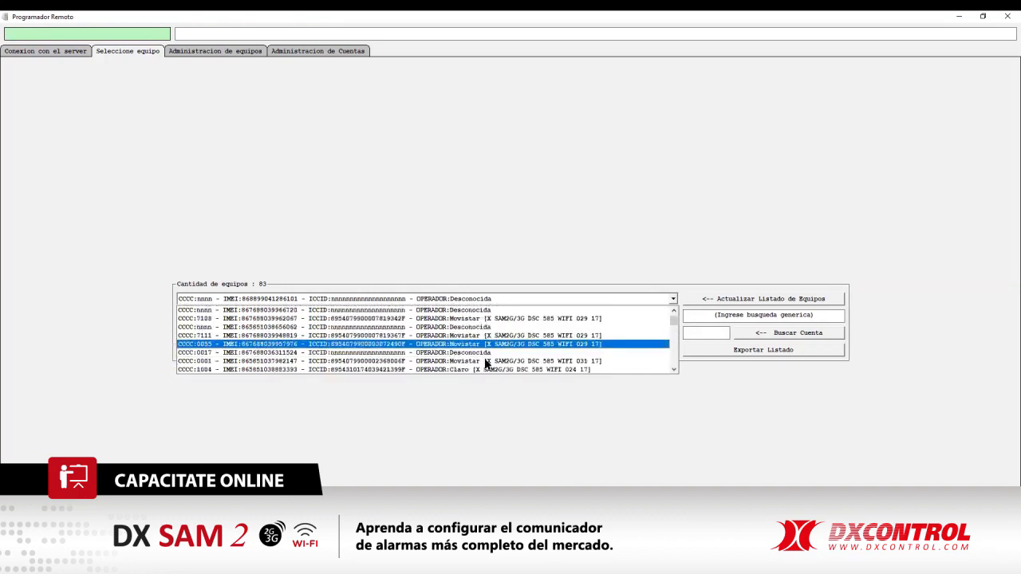
- Find the communicator in the equipment list by its account number
click(716, 335)
click(716, 334)
text(2804)
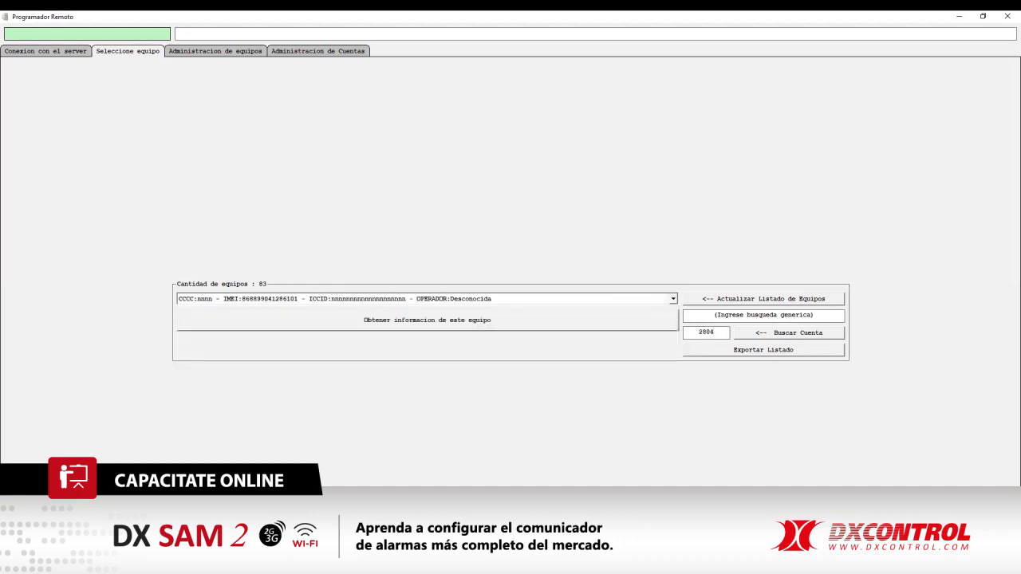
click(751, 338)
- Obtain the selected communicator's information, entering the six-digit programming password
click(350, 318)
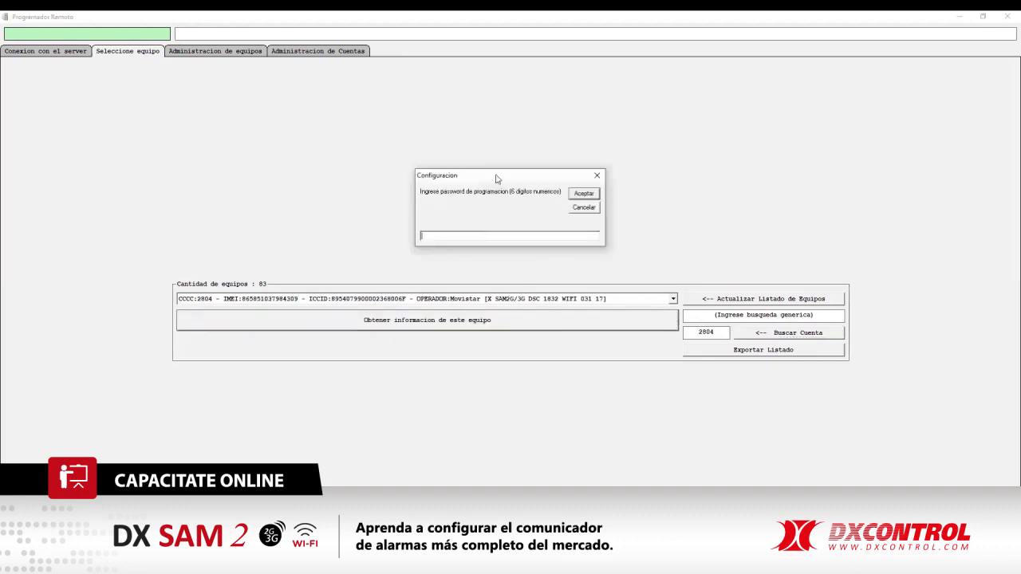
drag(496, 179, 452, 189)
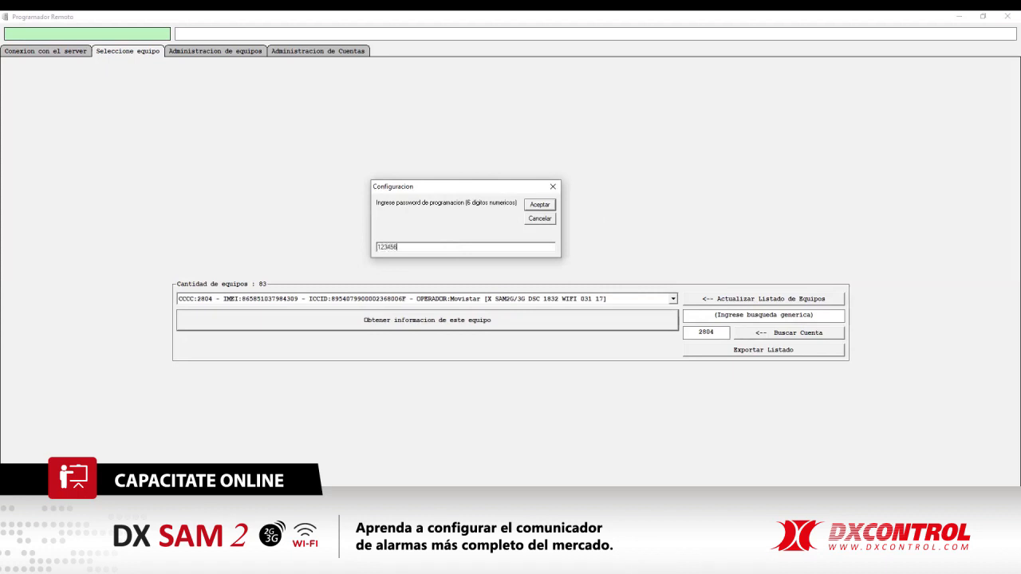
key(Return)
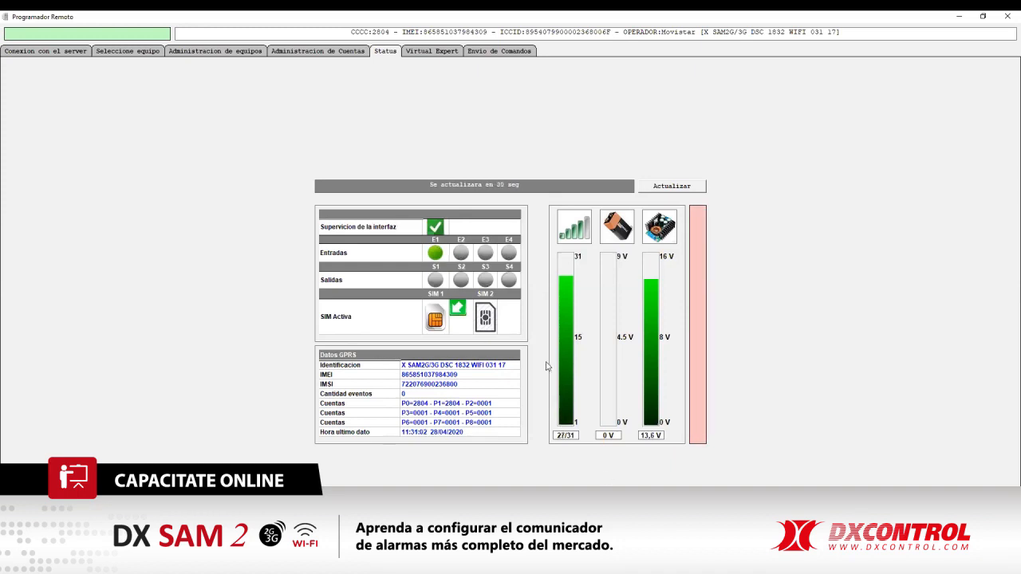
- Start a remote read of the communicator's parameters from the command view with the programming password, and cancel the transfer
click(510, 51)
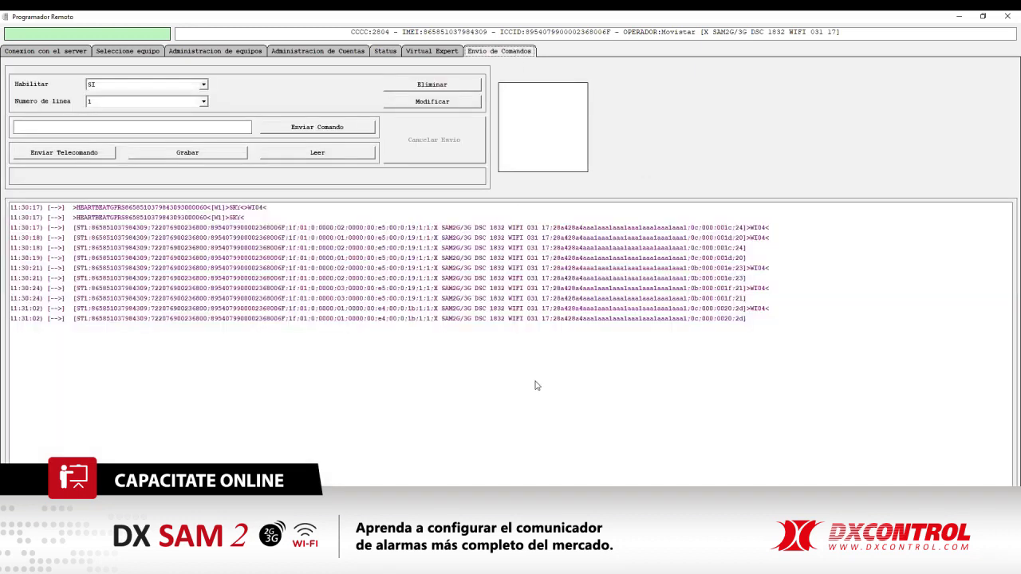
click(208, 129)
click(309, 159)
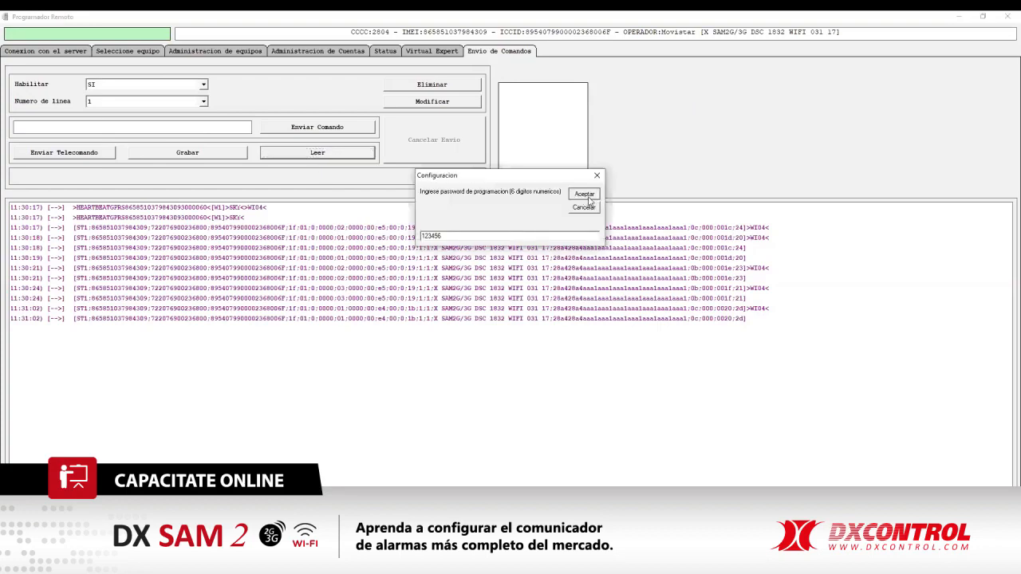
key(Return)
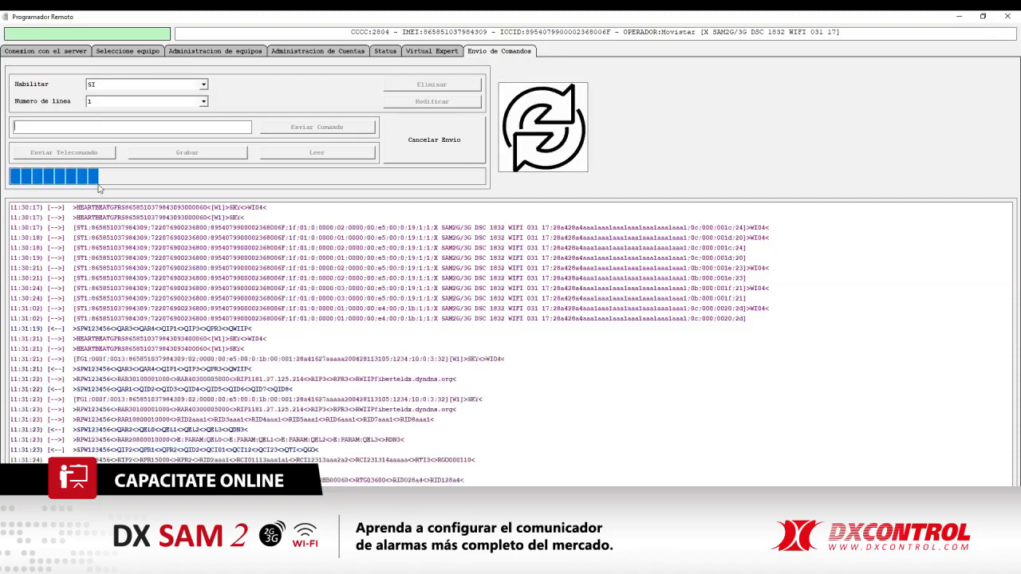
click(450, 160)
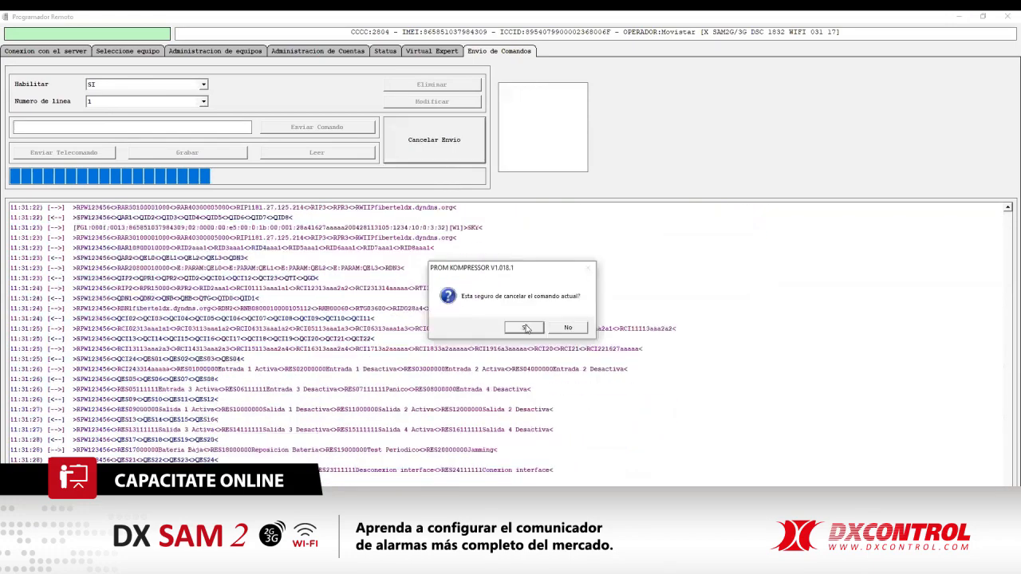
click(517, 329)
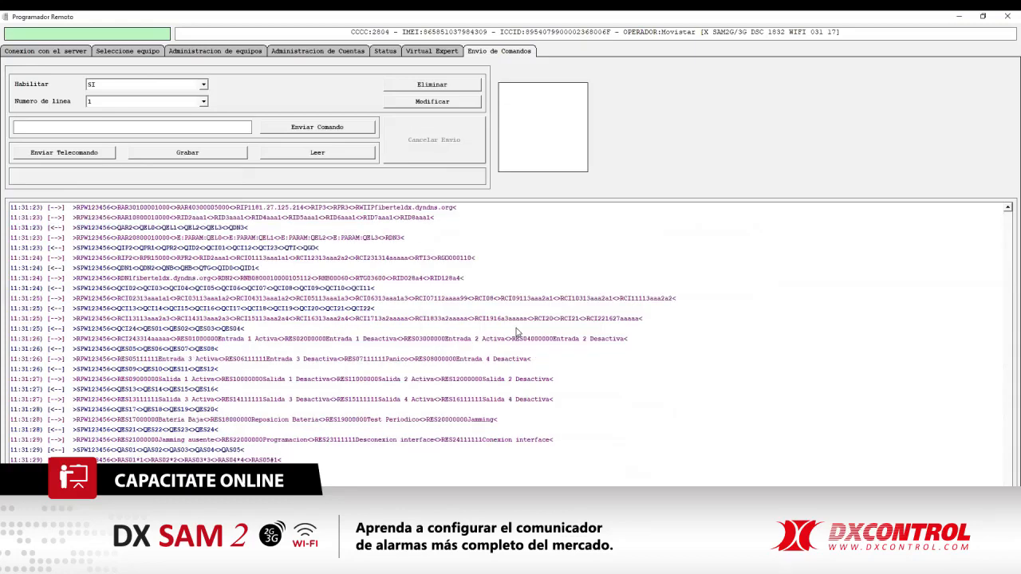
click(196, 157)
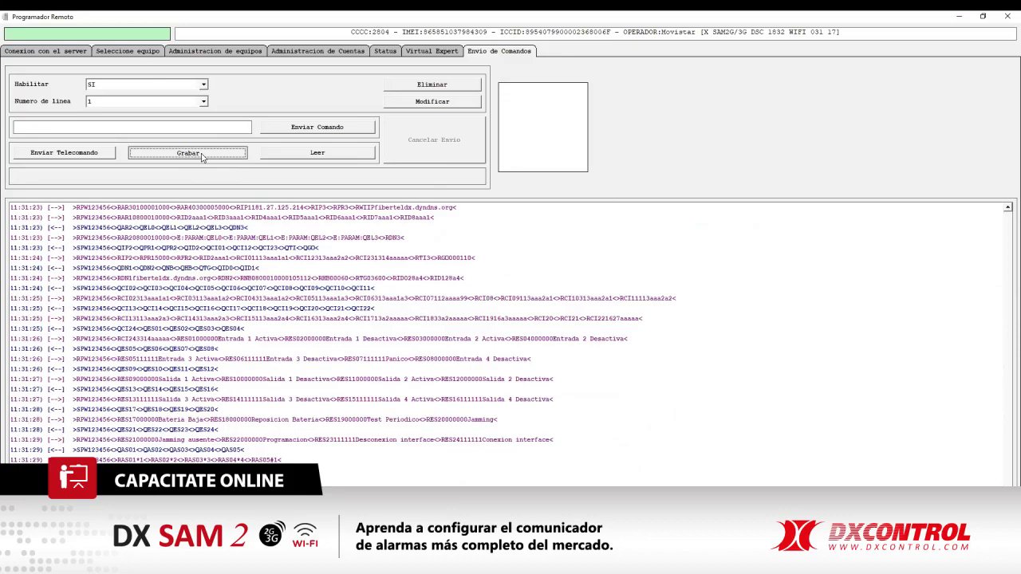
click(202, 157)
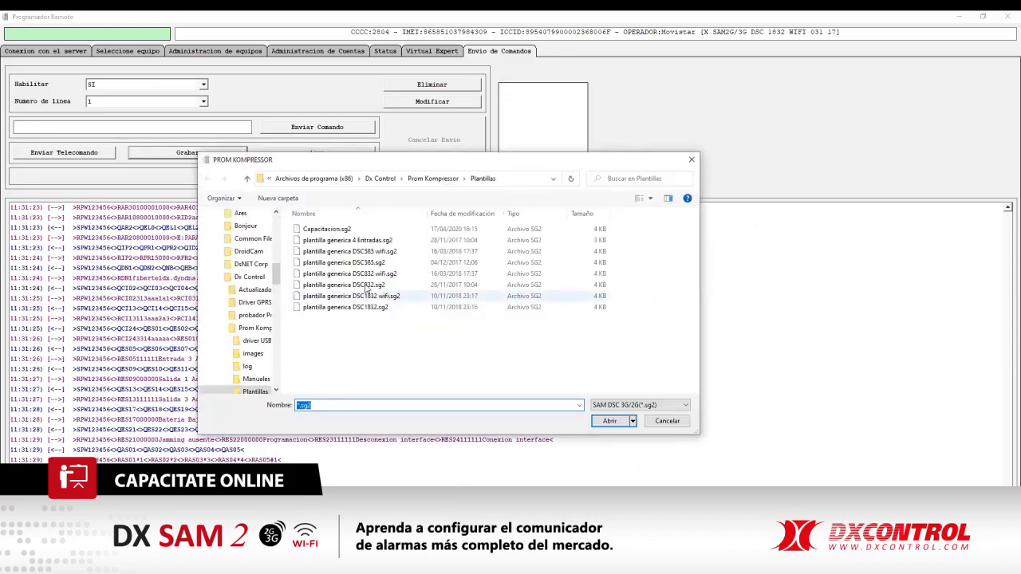
click(667, 421)
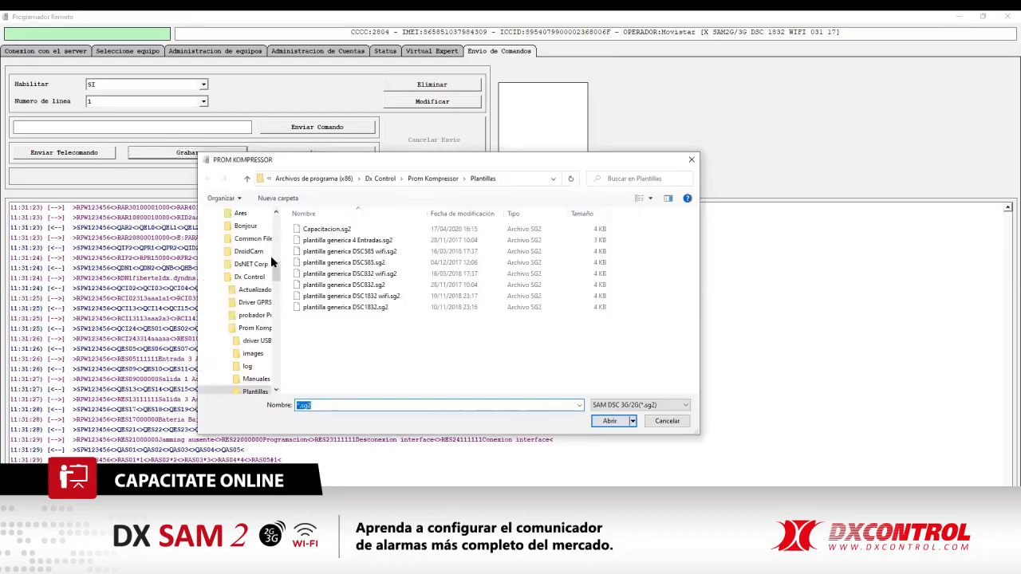
click(691, 163)
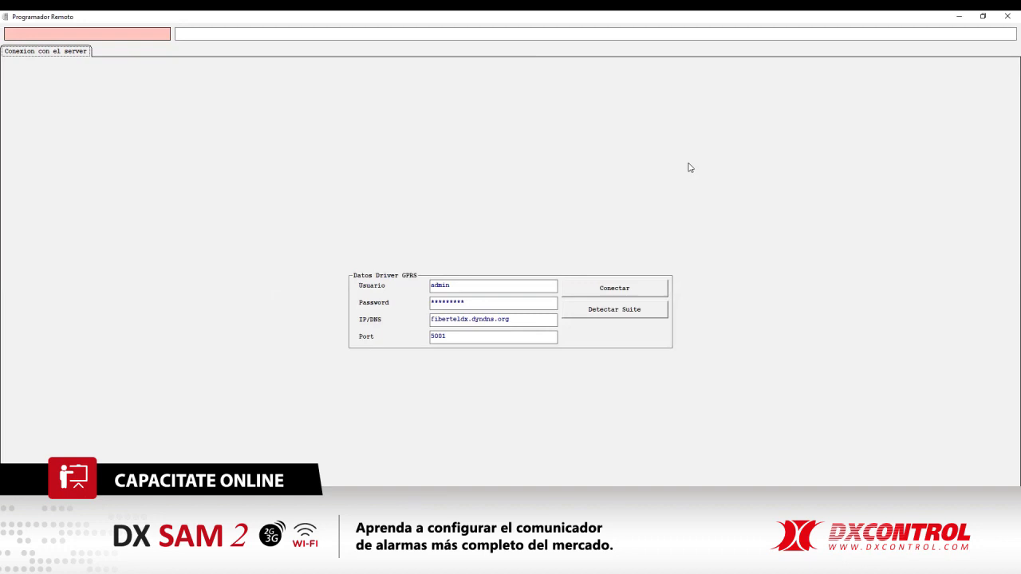
- Try to reconnect to the remote server fiberteldx.dyndns.org on port 5001
click(620, 288)
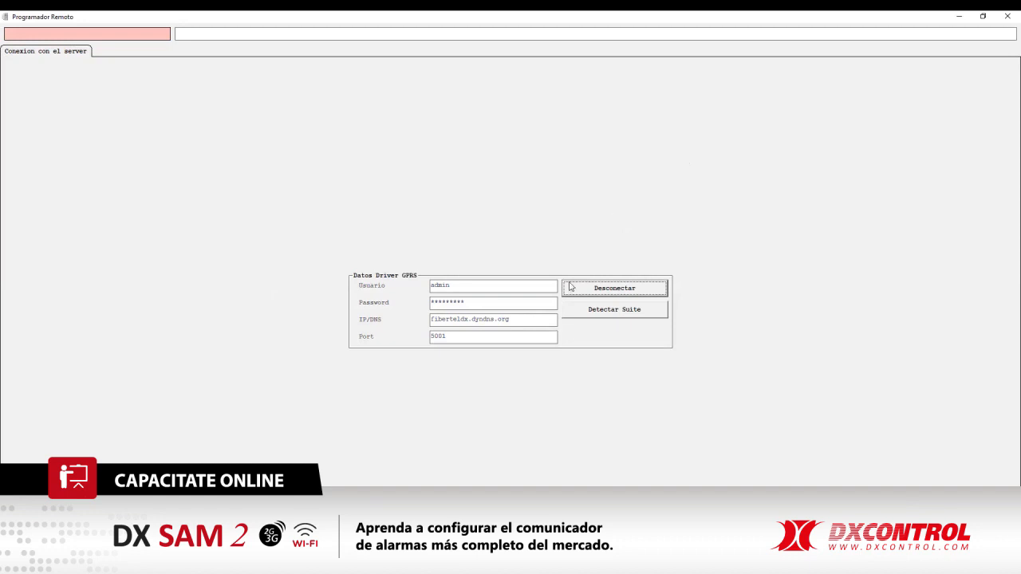
click(614, 288)
click(630, 289)
click(632, 288)
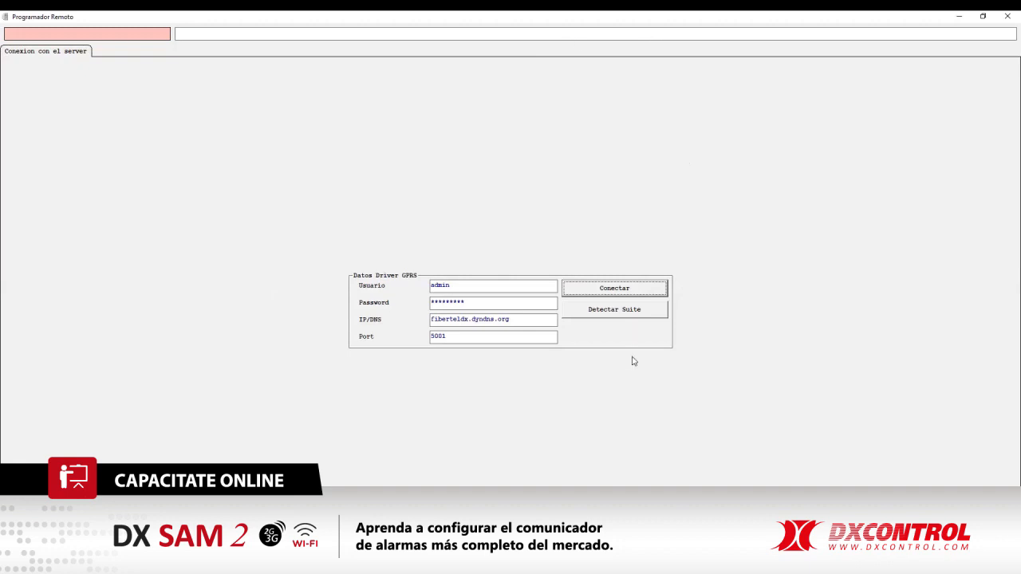
click(590, 291)
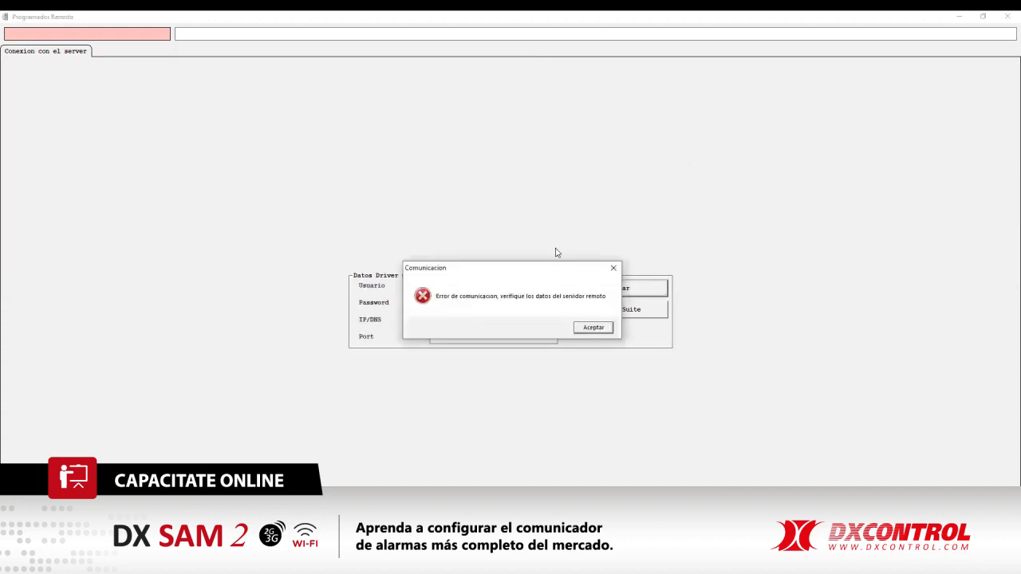
click(613, 267)
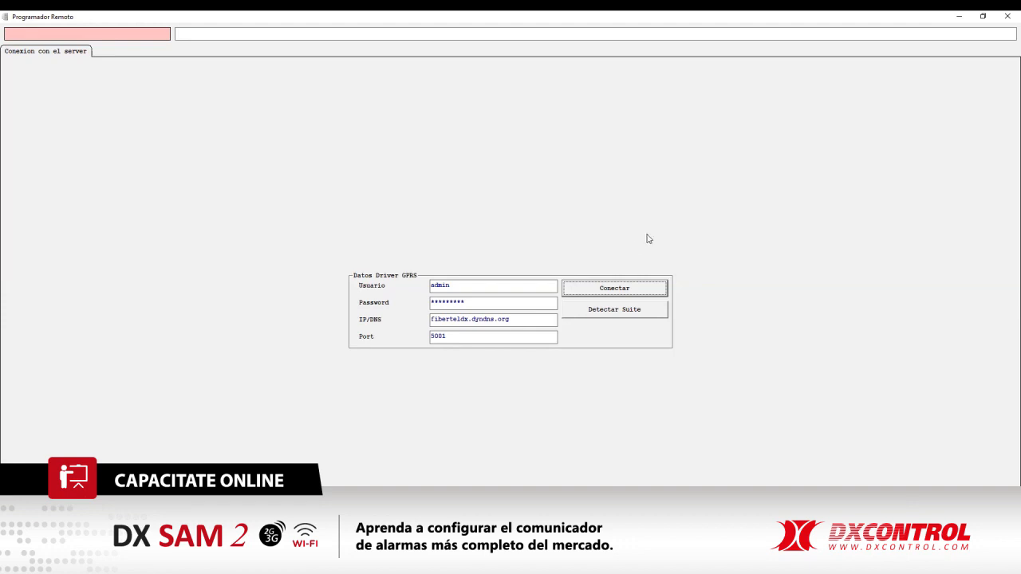
- Retry the connection to the remote server fiberteldx.dyndns.org on port 5001 with the admin user
click(627, 290)
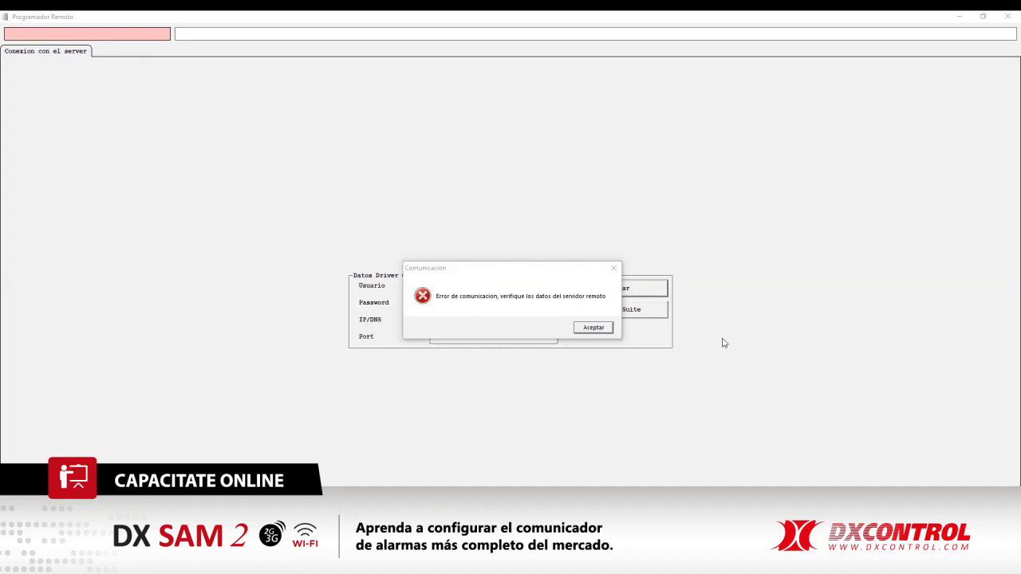
click(593, 327)
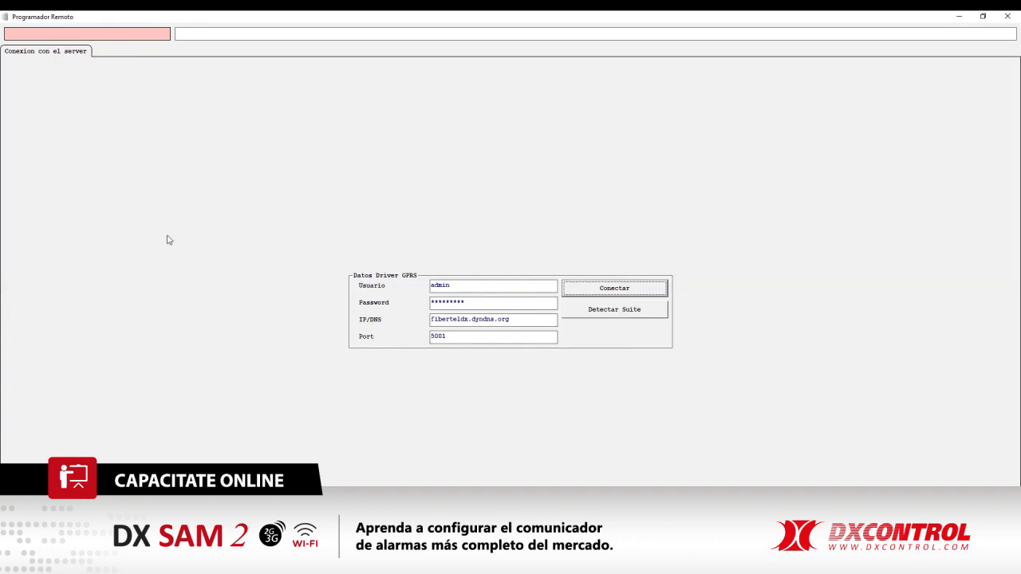
key(alt+Tab)
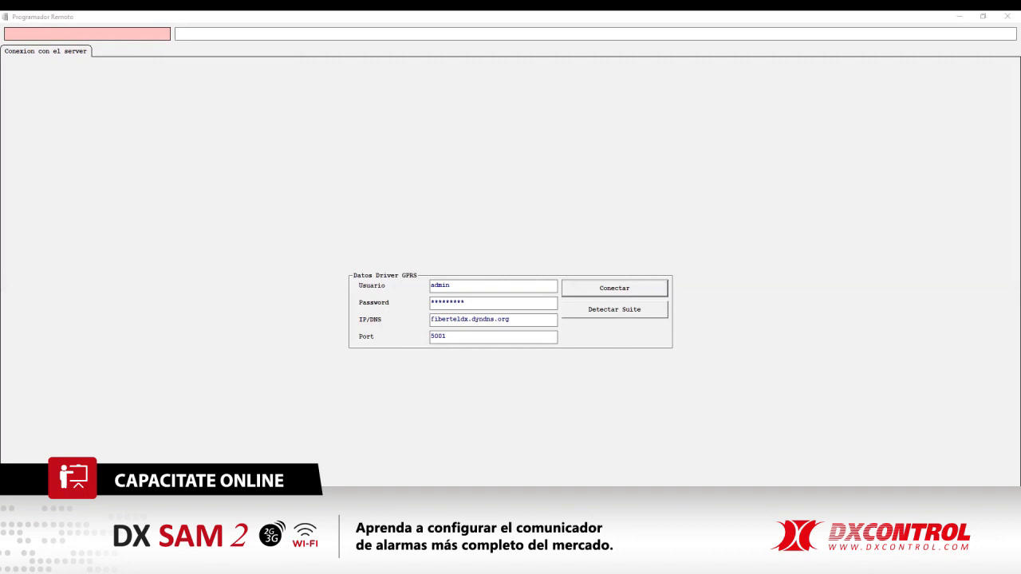
click(631, 292)
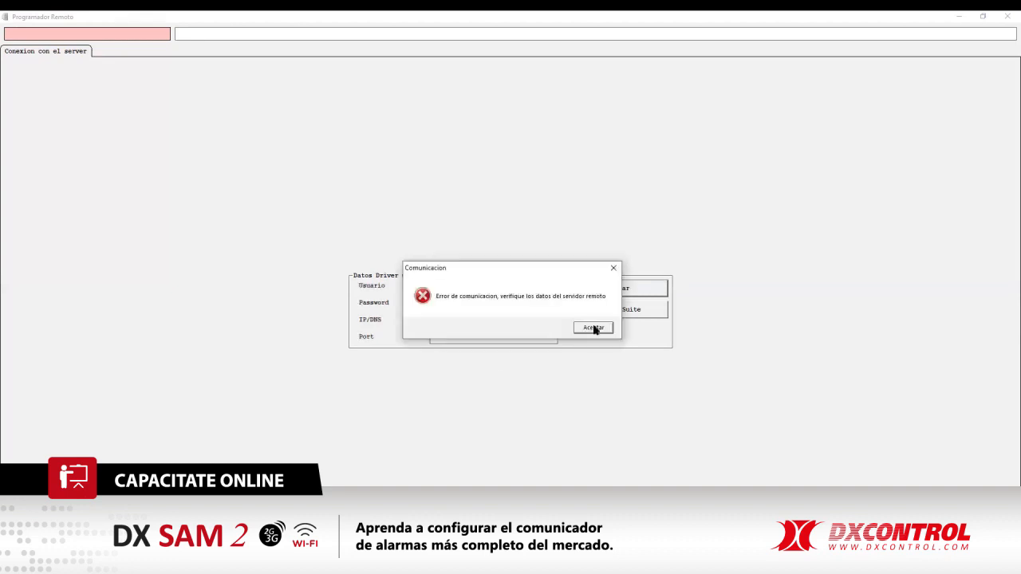
click(595, 329)
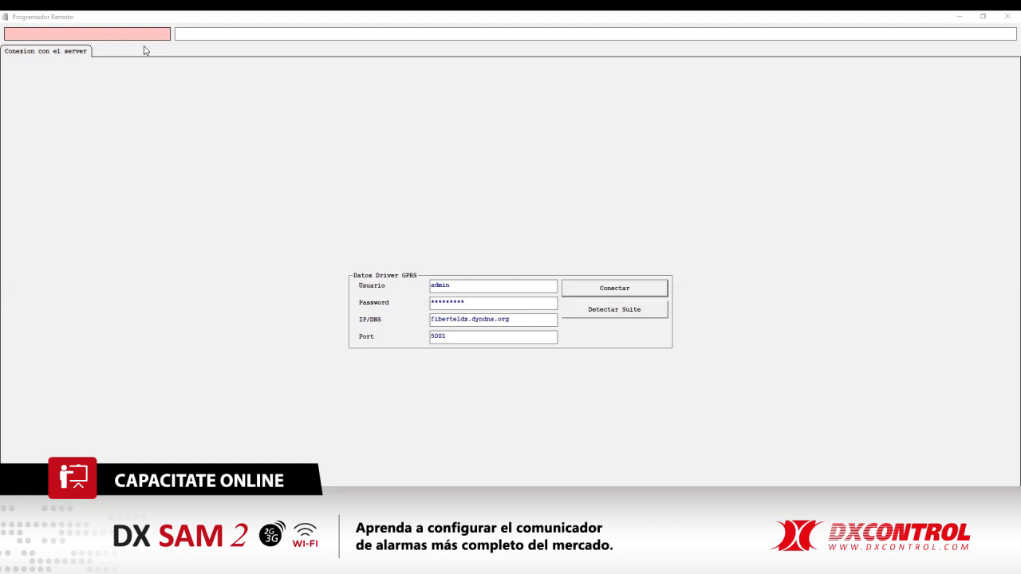
click(466, 232)
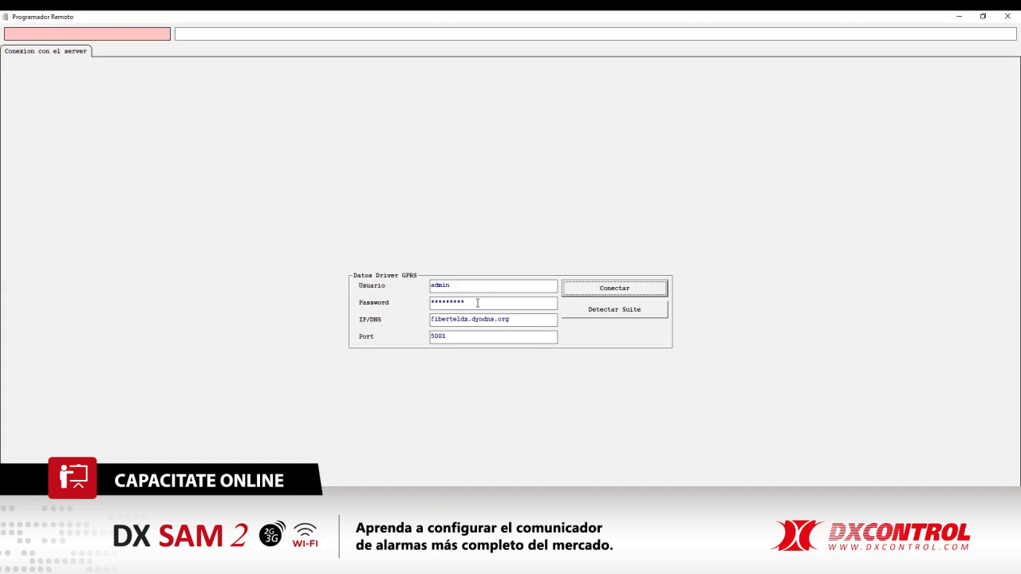
- Switch to the remote phone session and write an SMS command with the programming password and swinrAP Taller to the communicator's SIM
key(alt+Tab)
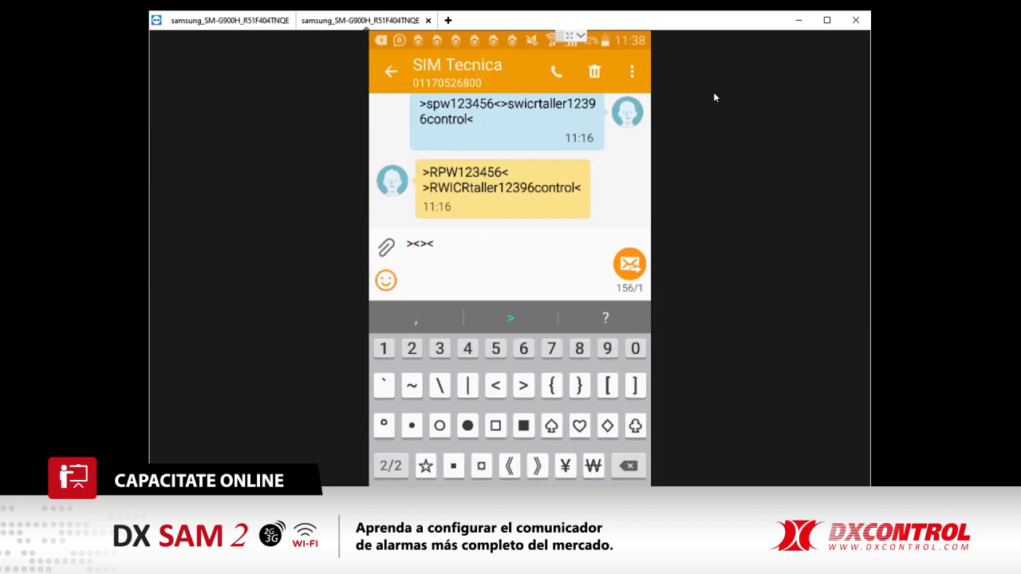
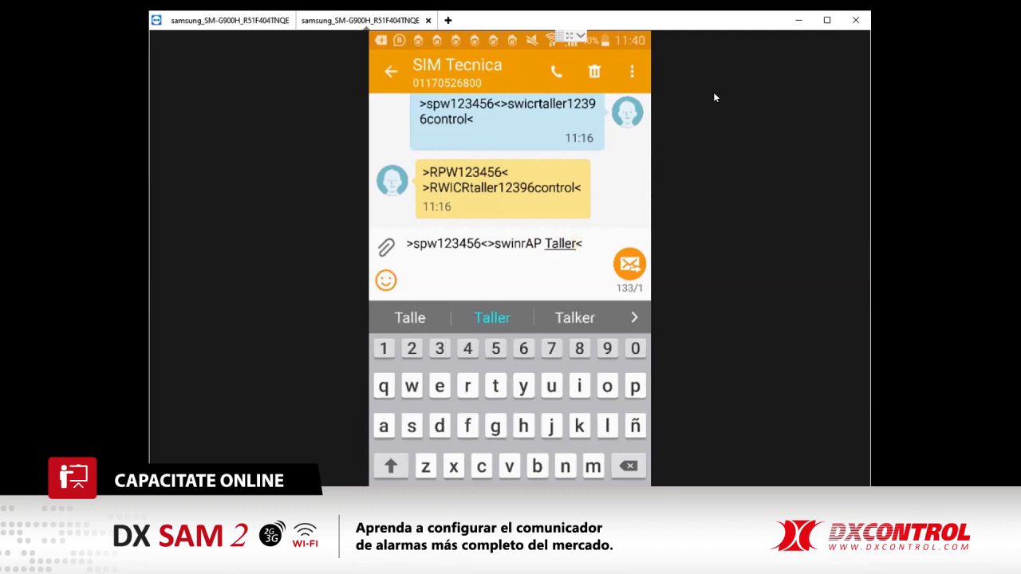
key(Return)
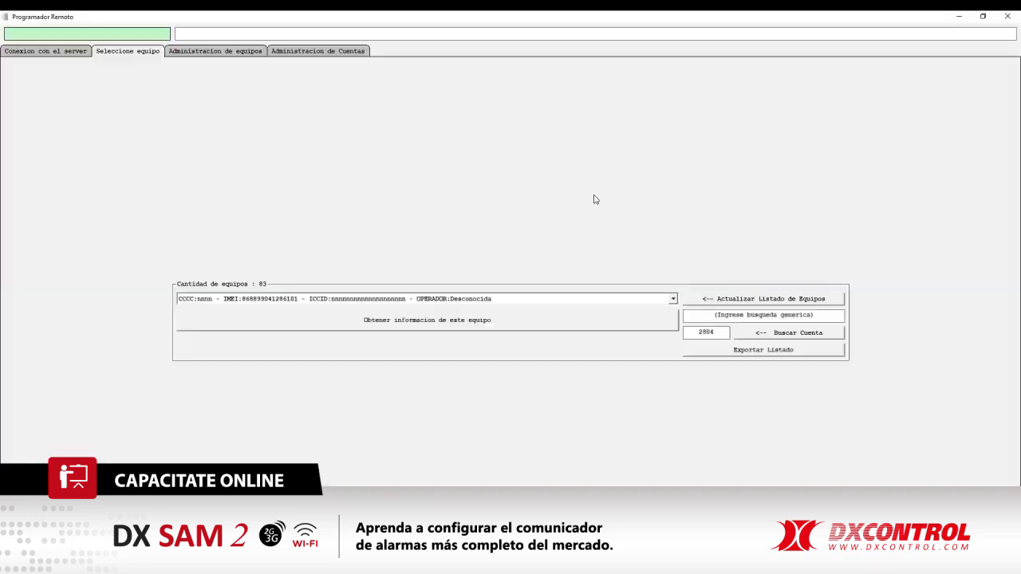
- Find the communicator by its account number again and obtain its information, accepting the prefilled programming password
click(740, 338)
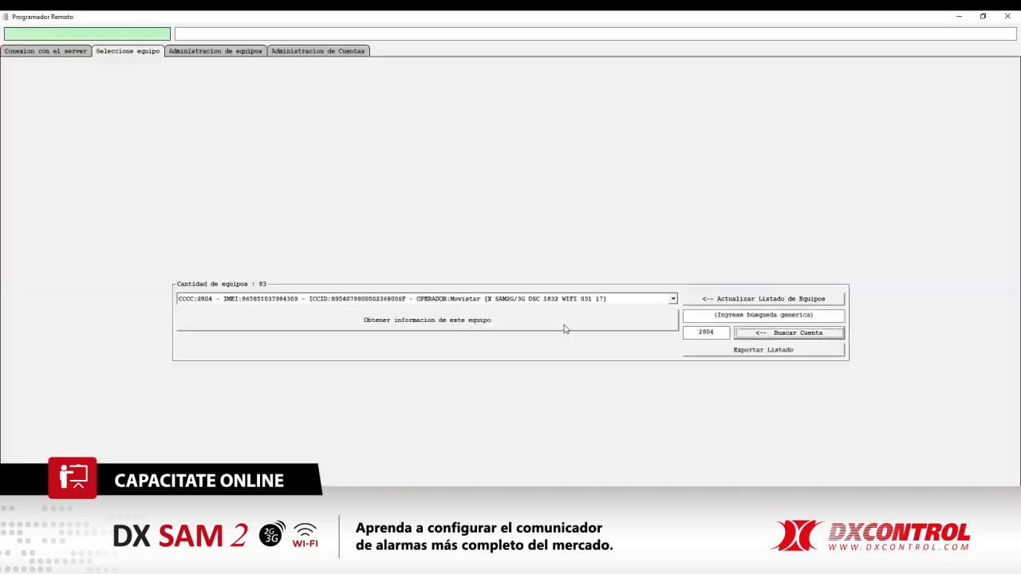
click(564, 328)
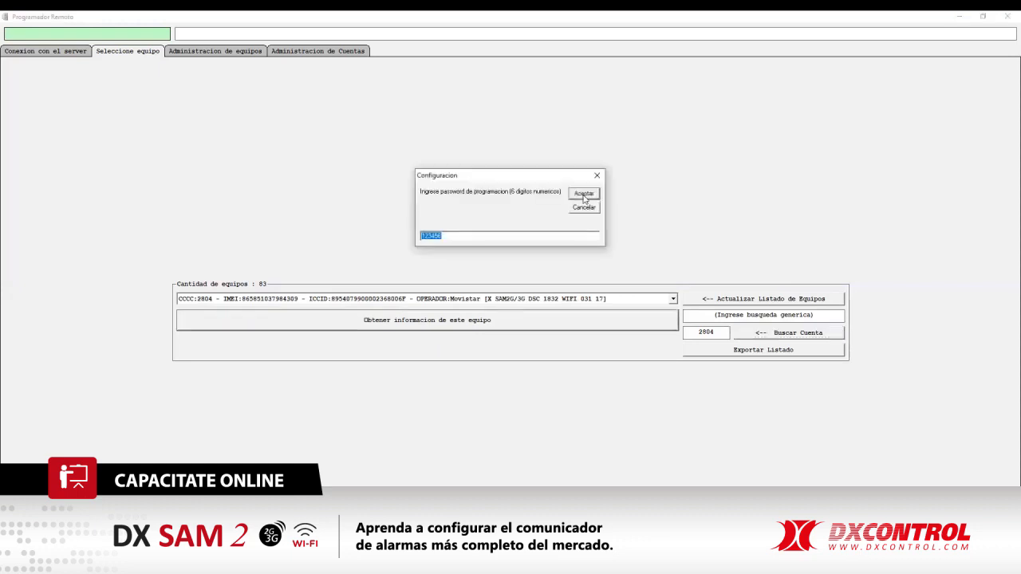
click(584, 197)
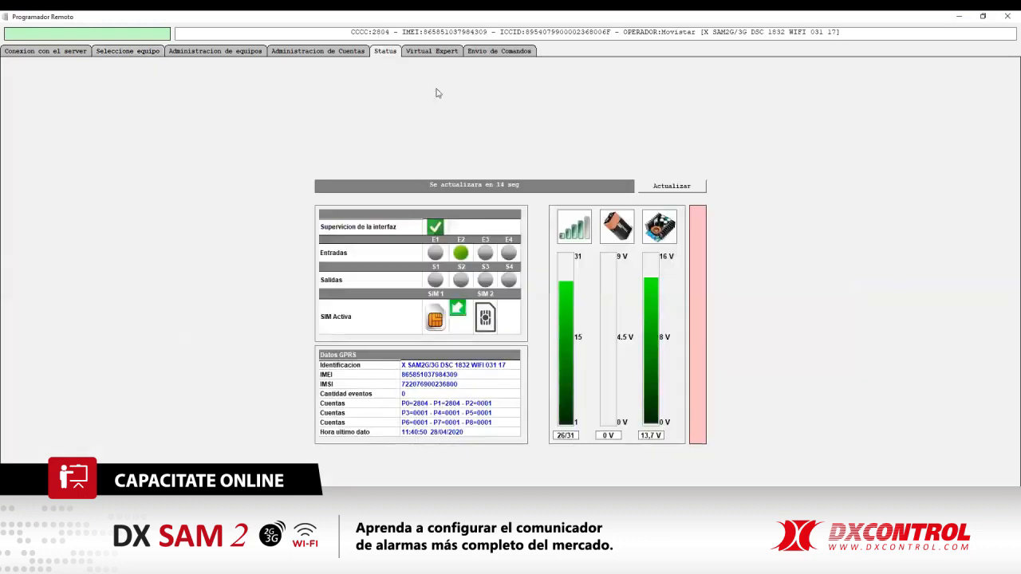
- Send the communicator a qdn1 query command preceded by the programming password, and select its reply in the command log
click(472, 53)
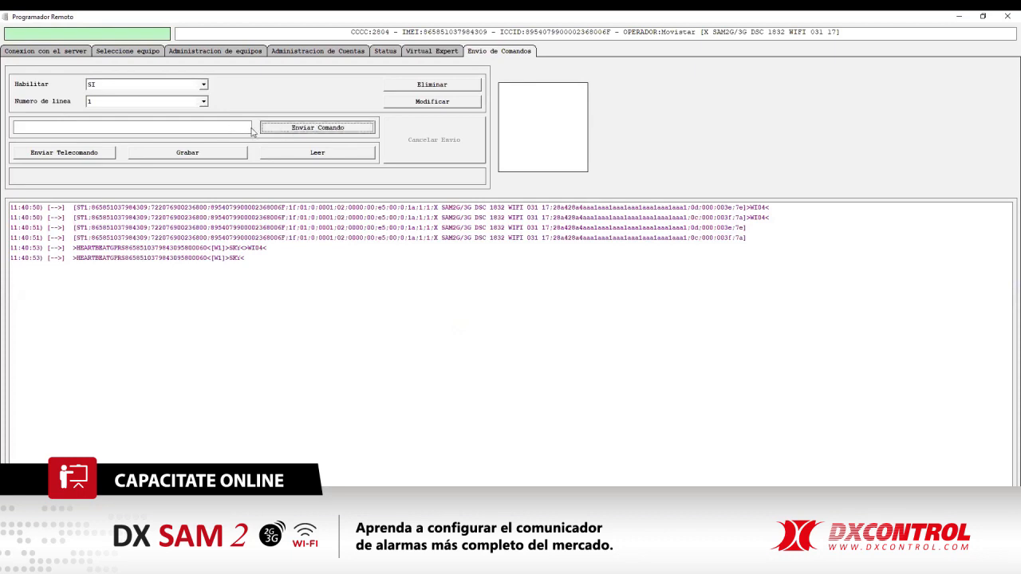
click(301, 132)
click(158, 128)
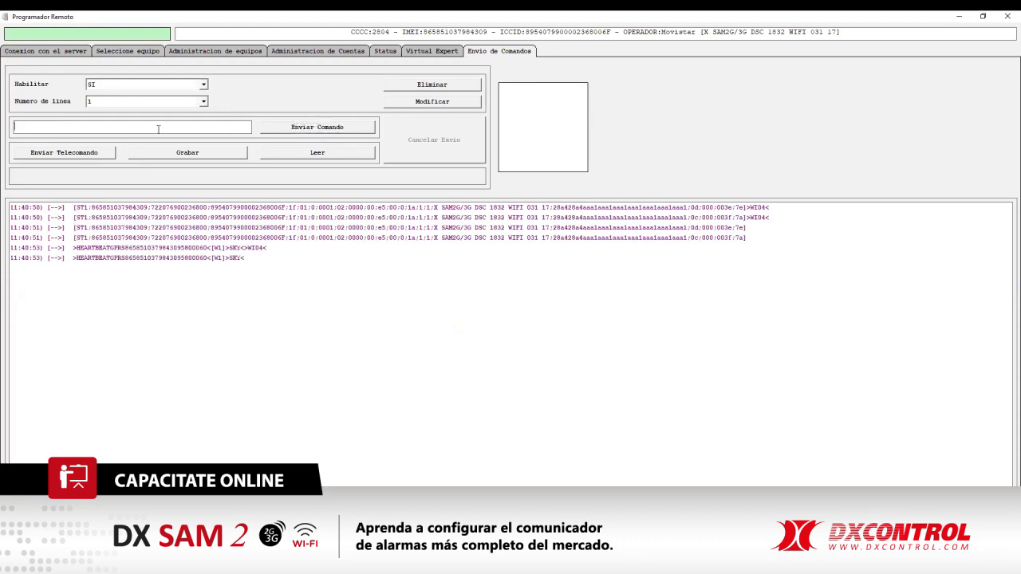
text(><)
text(spw)
text(q)
text(c)
text(n)
text(i)
key(Return)
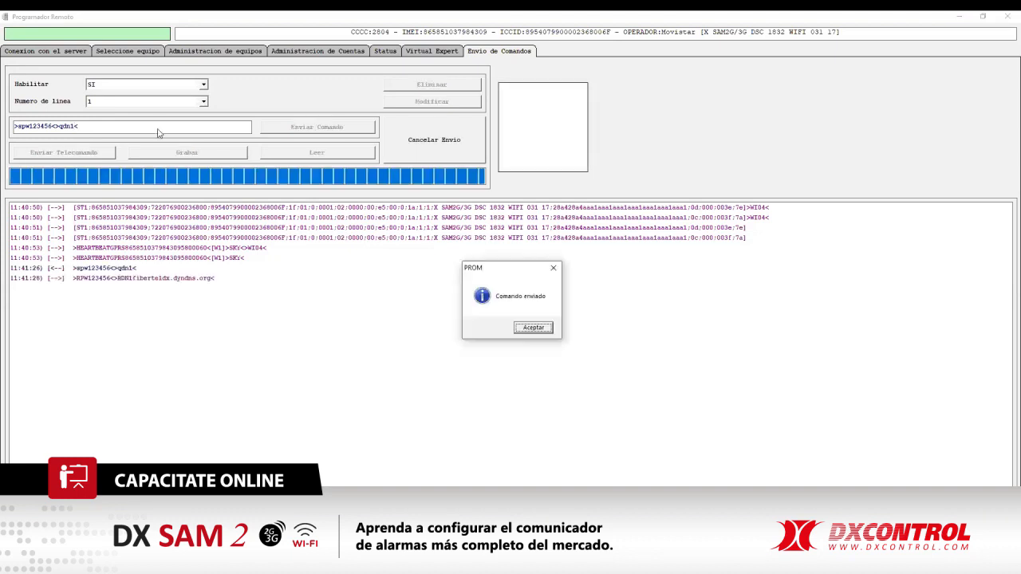
click(539, 332)
click(173, 271)
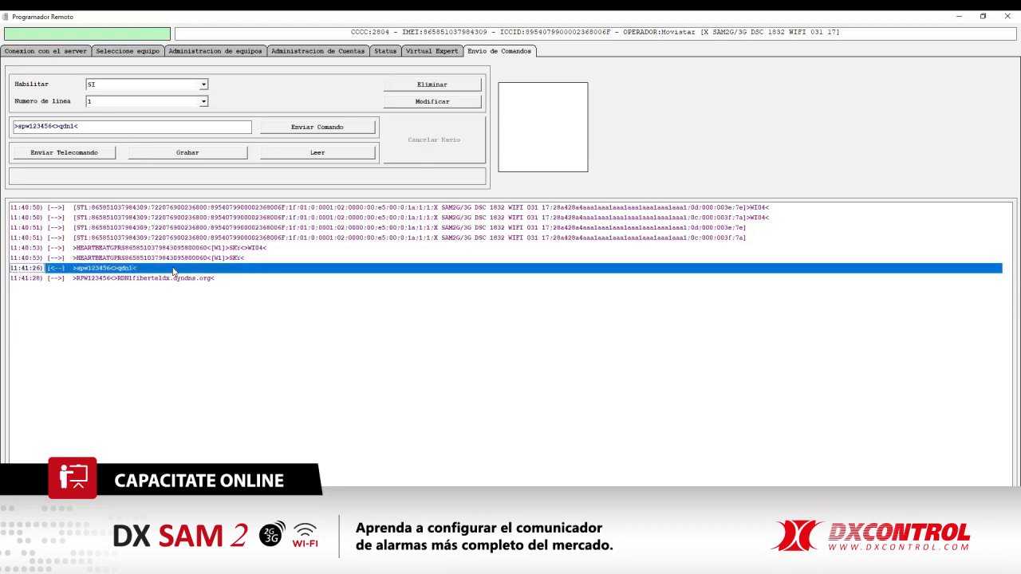
drag(173, 270, 178, 279)
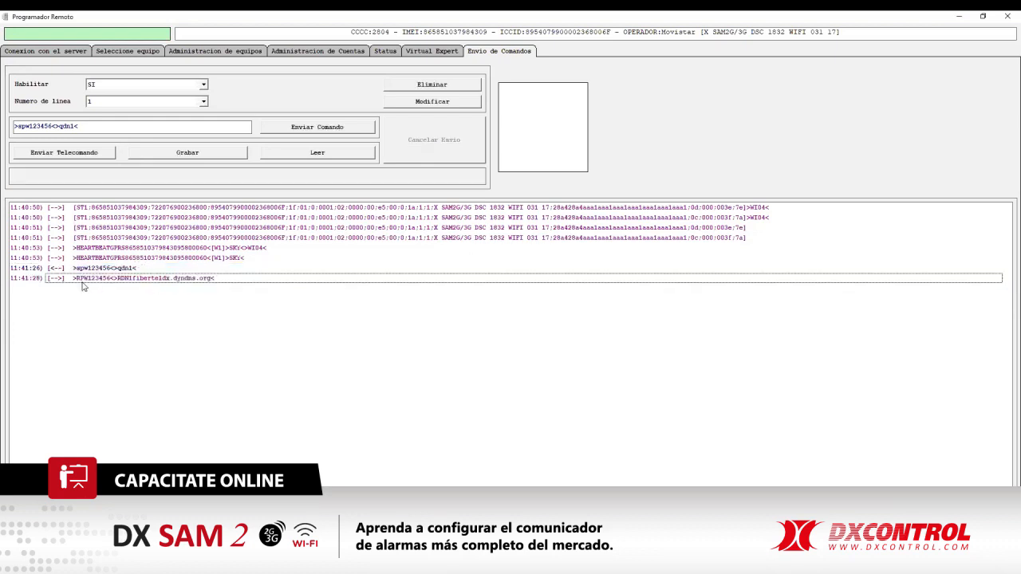
click(21, 281)
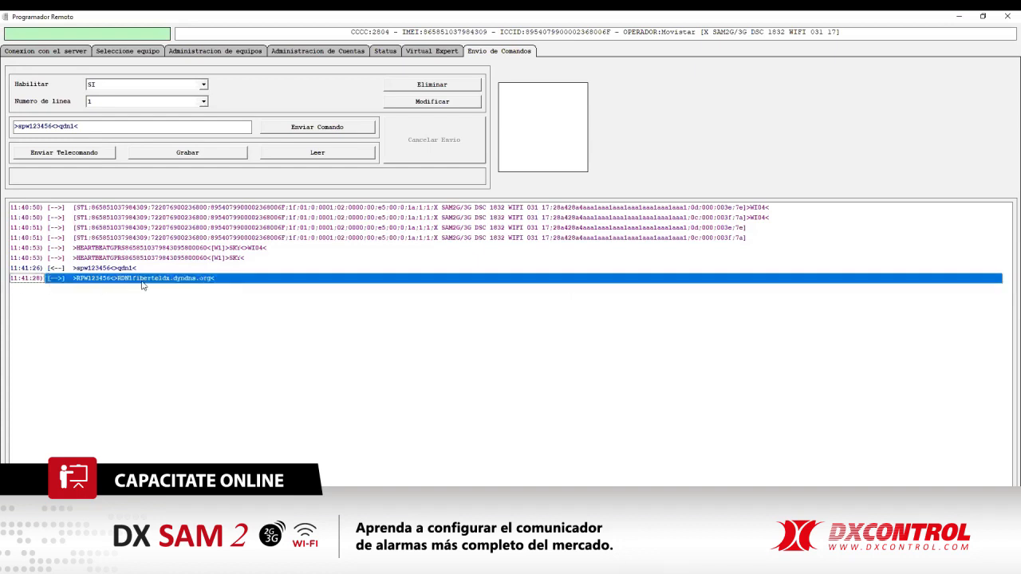